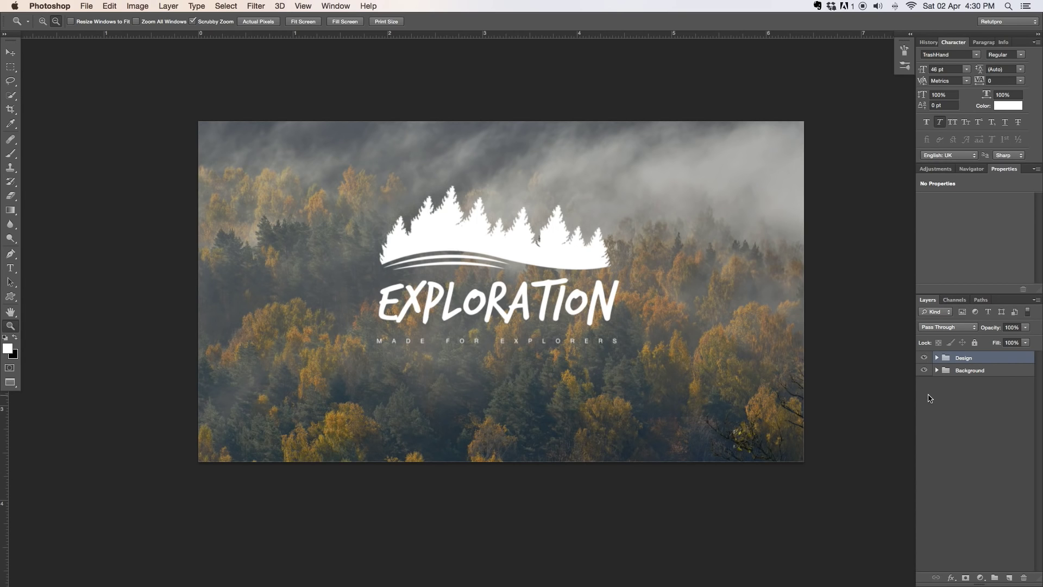
Step: Hide the Design group and the Hue/Saturation, Curves and forest photo layers in the Background group to examine the black base layer
left_click(925, 358)
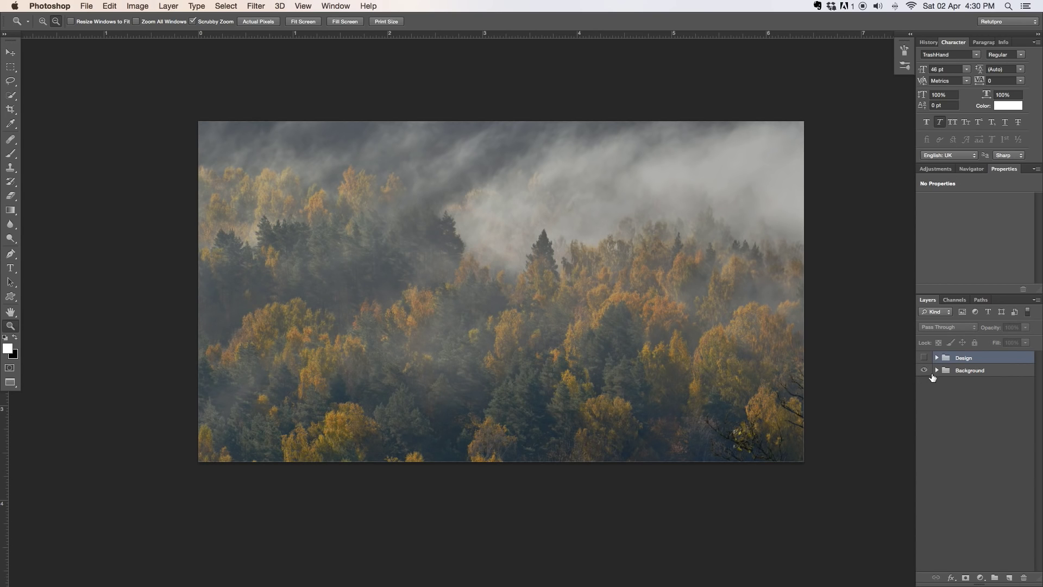
left_click(937, 370)
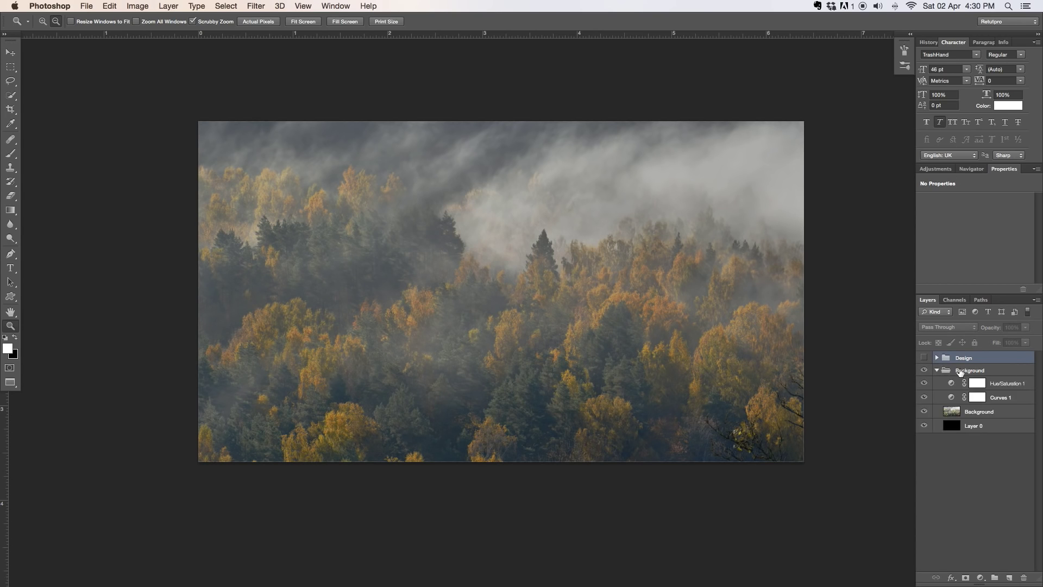
left_click_drag(924, 383, 925, 398)
left_click(924, 412)
left_click(951, 427)
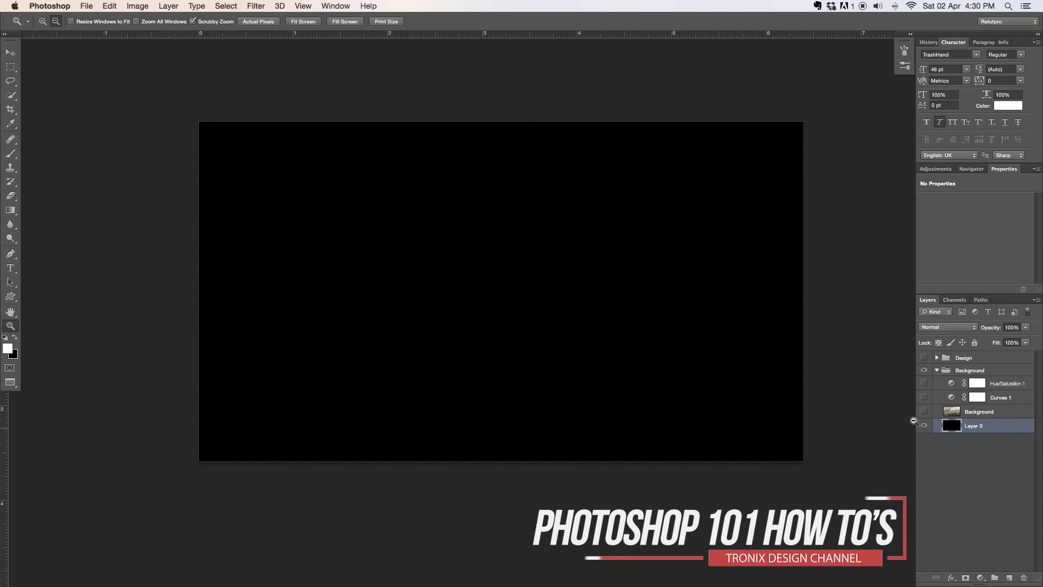
Step: Compare the canvas with and without the forest photo layer over the black base, leaving the photo shown
left_click(924, 412)
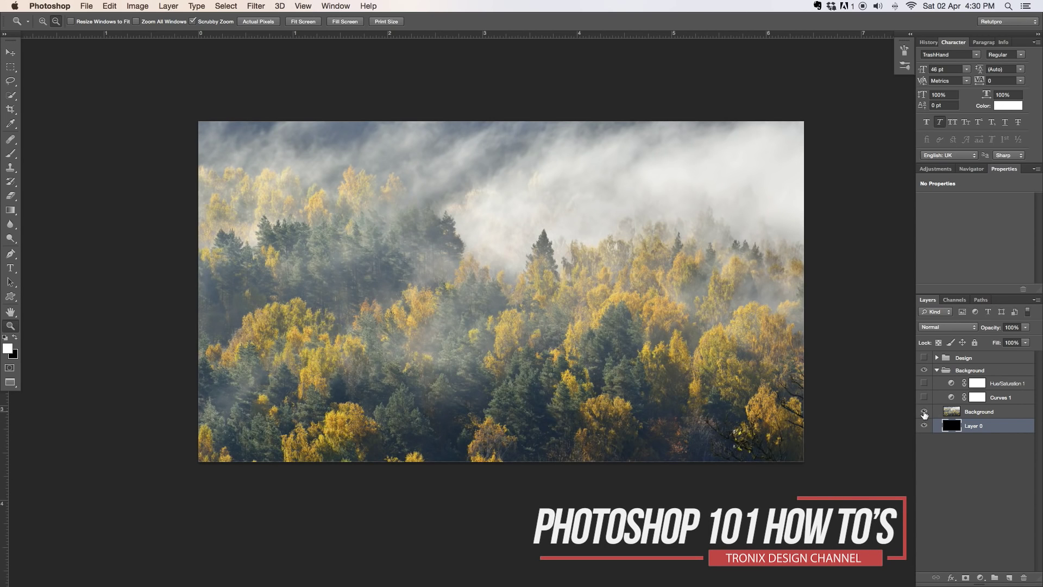
left_click(924, 412)
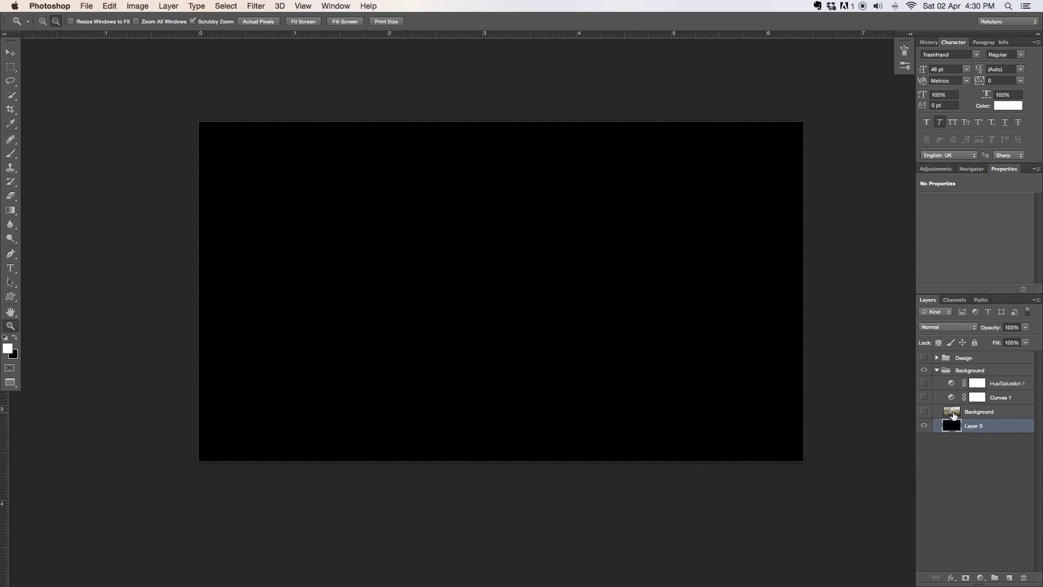
left_click(924, 412)
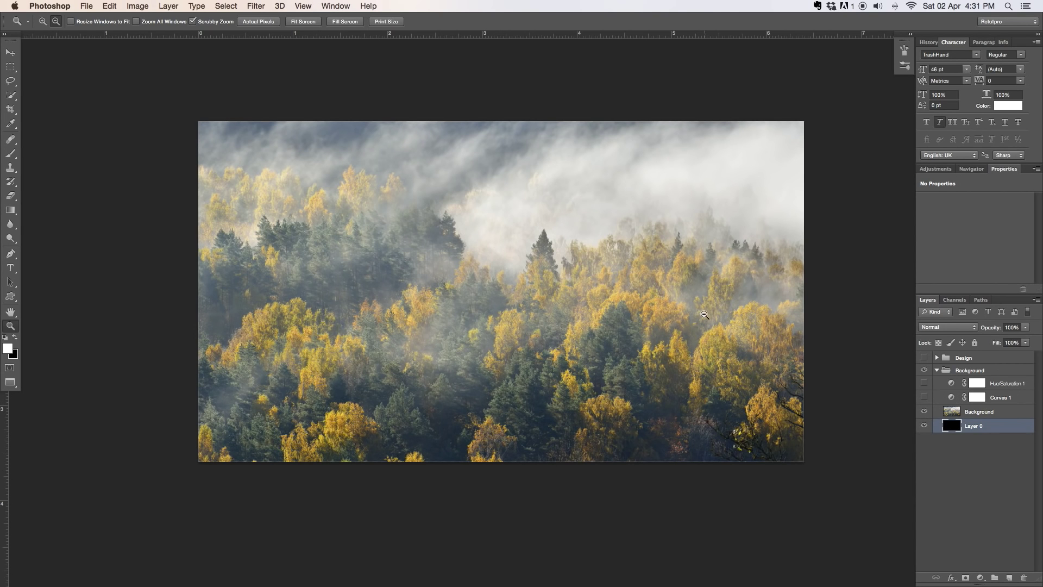
Step: Try the forest photo layer at 70% opacity and restore it to 100%
left_click(972, 414)
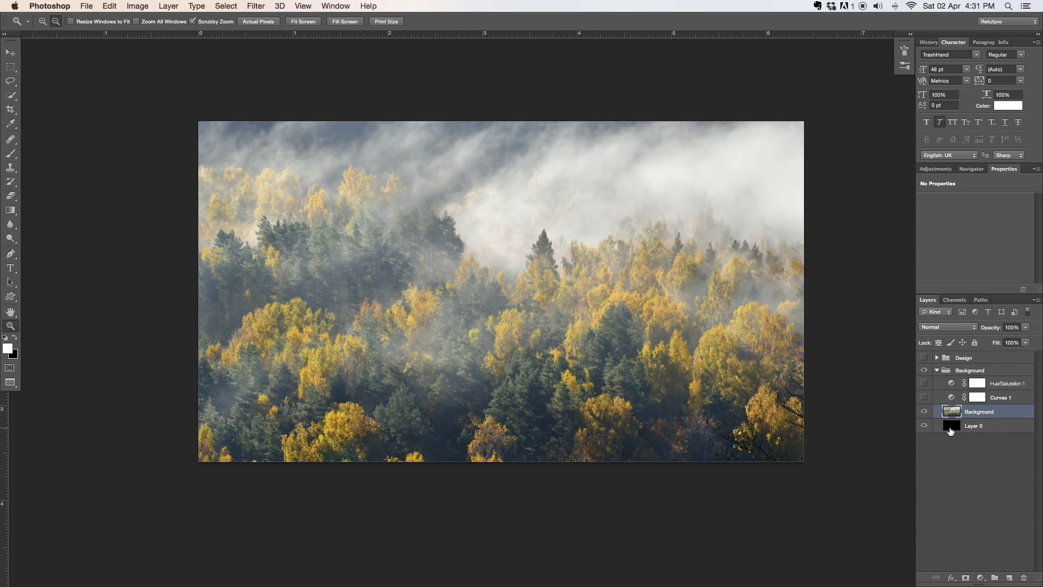
left_click_drag(996, 327, 978, 327)
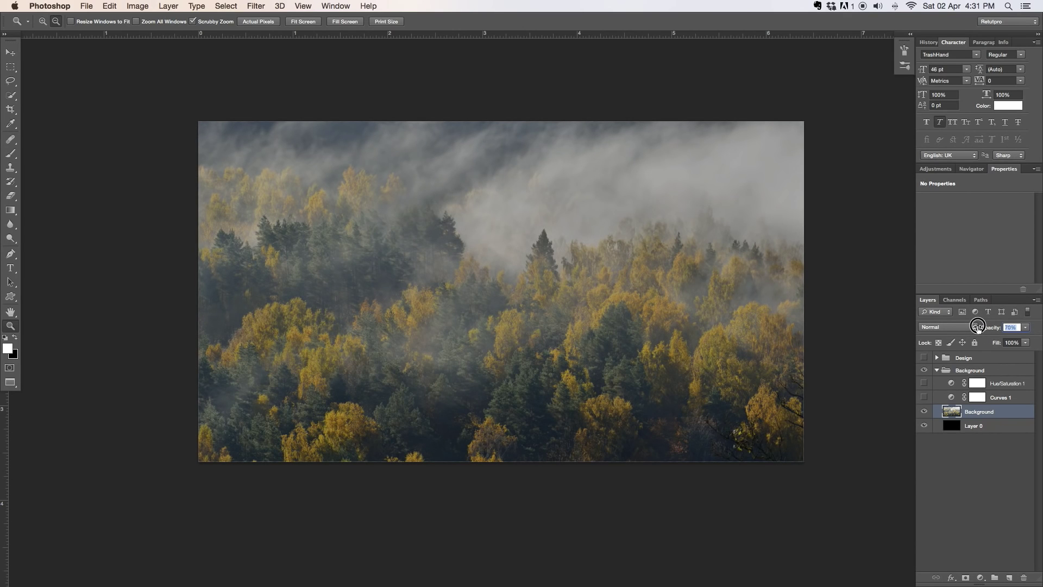
type("100")
key("Return")
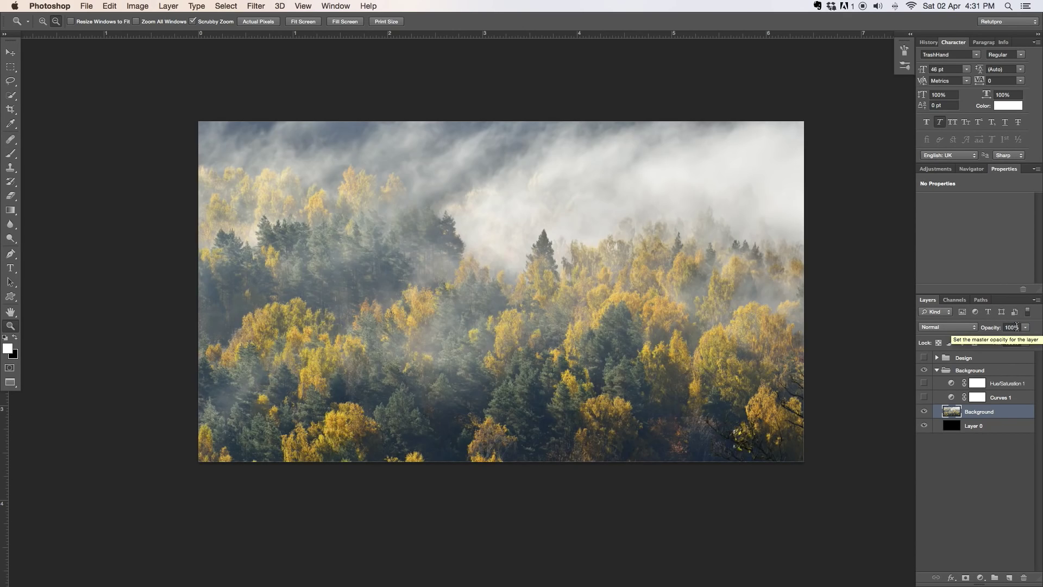
Step: Show the existing Curves 1 adjustment layer above the forest photo
left_click(925, 423)
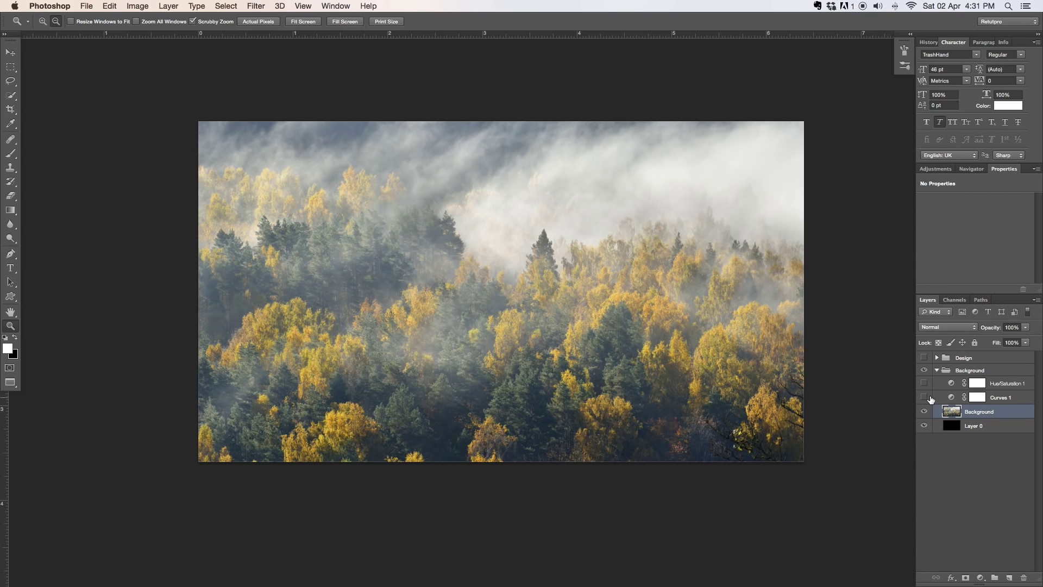
left_click(924, 397)
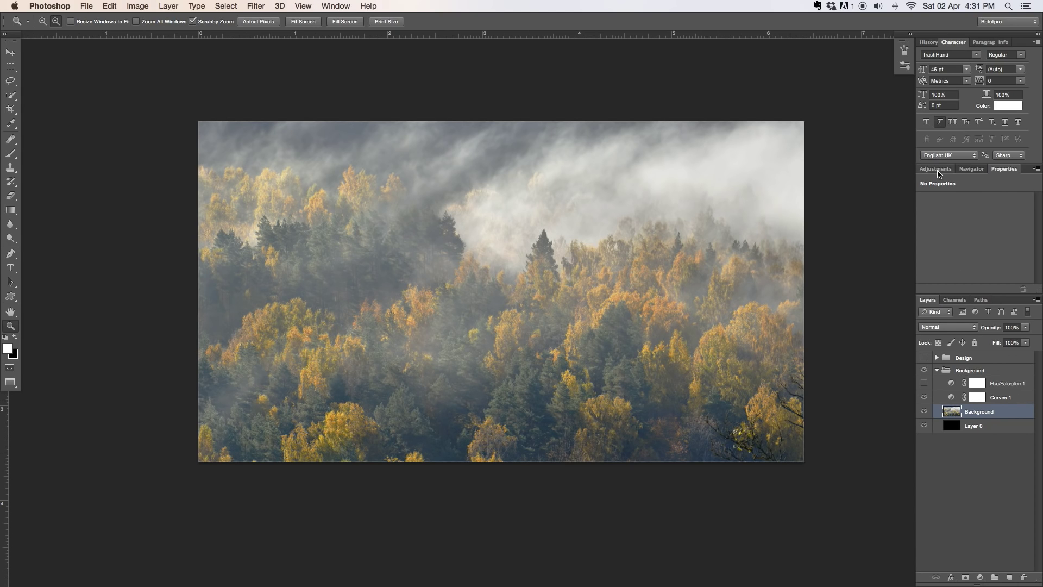
left_click(936, 171)
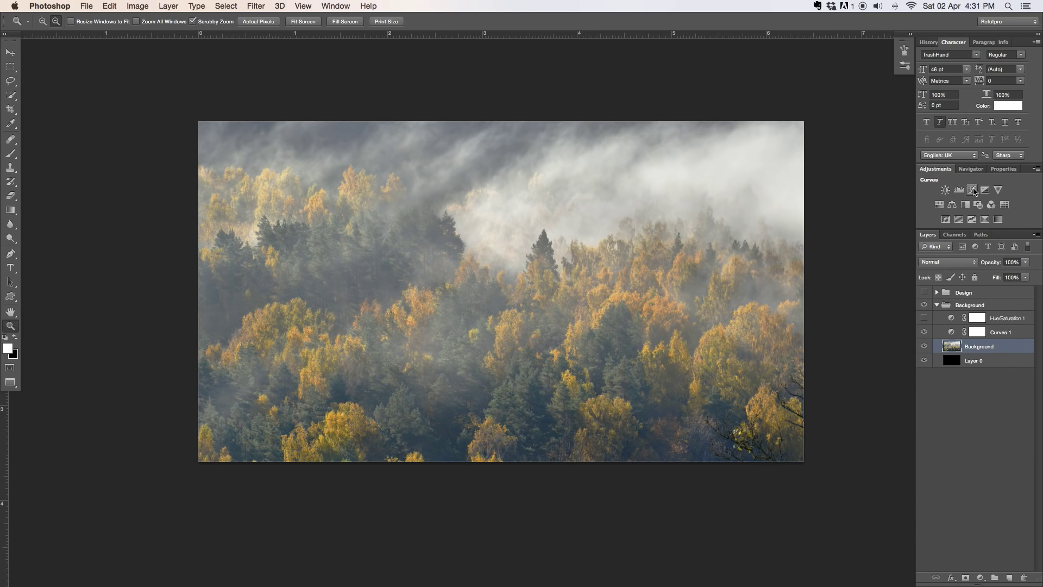
left_click(972, 190)
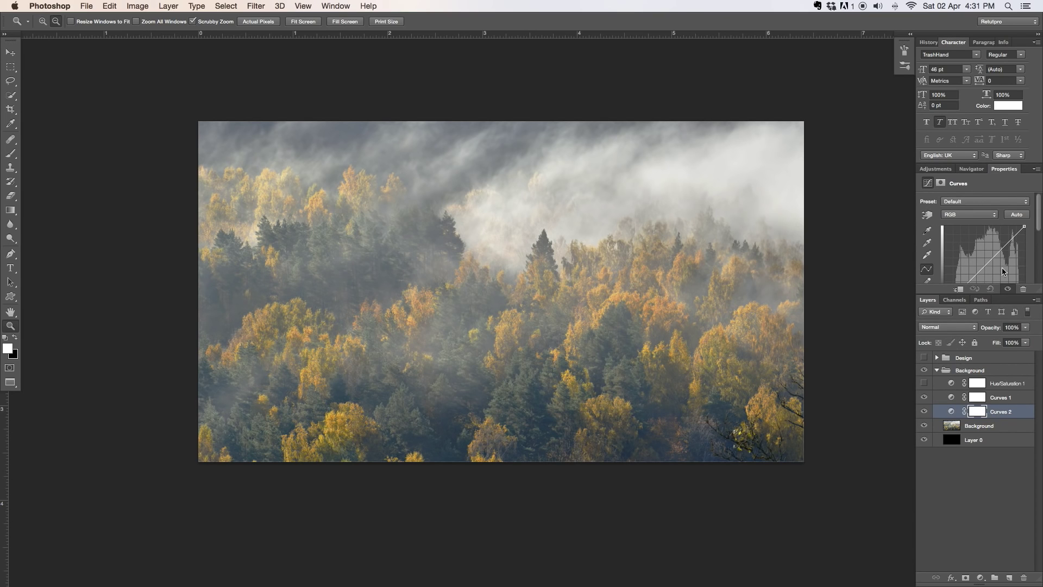
key("BackSpace")
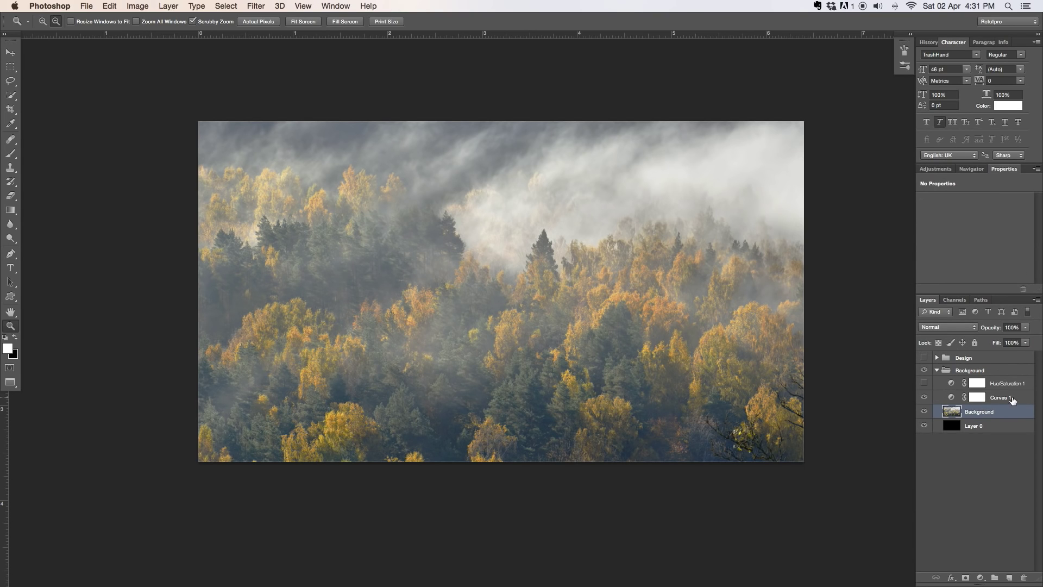
Step: Adjust the Curves 1 points to input 31, output 54 and input 165, output 147, and preview the Design group over it
left_click(961, 400)
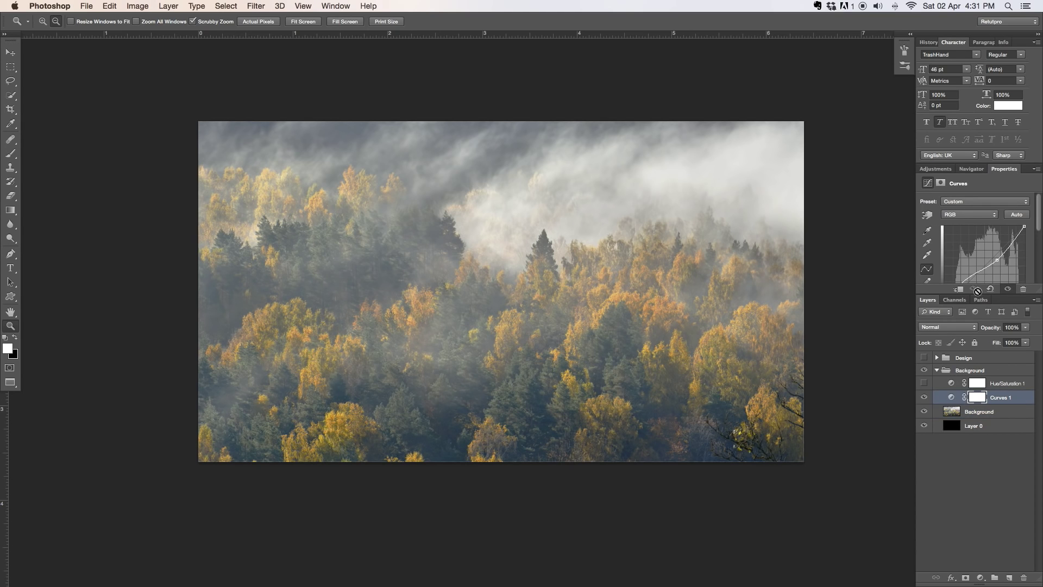
left_click_drag(981, 297, 982, 349)
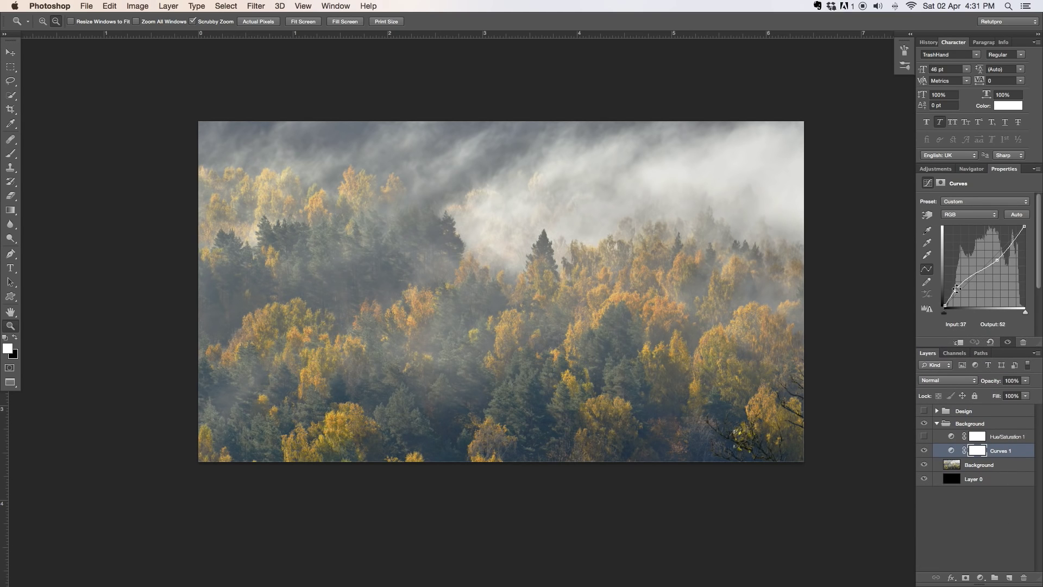
left_click(955, 288)
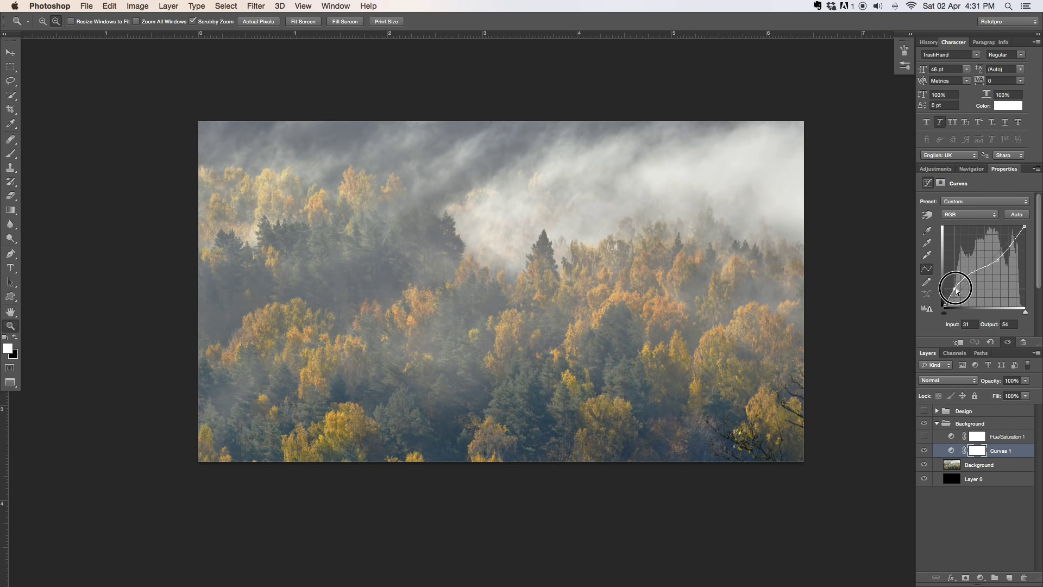
left_click(997, 260)
left_click_drag(997, 260, 996, 260)
left_click(924, 410)
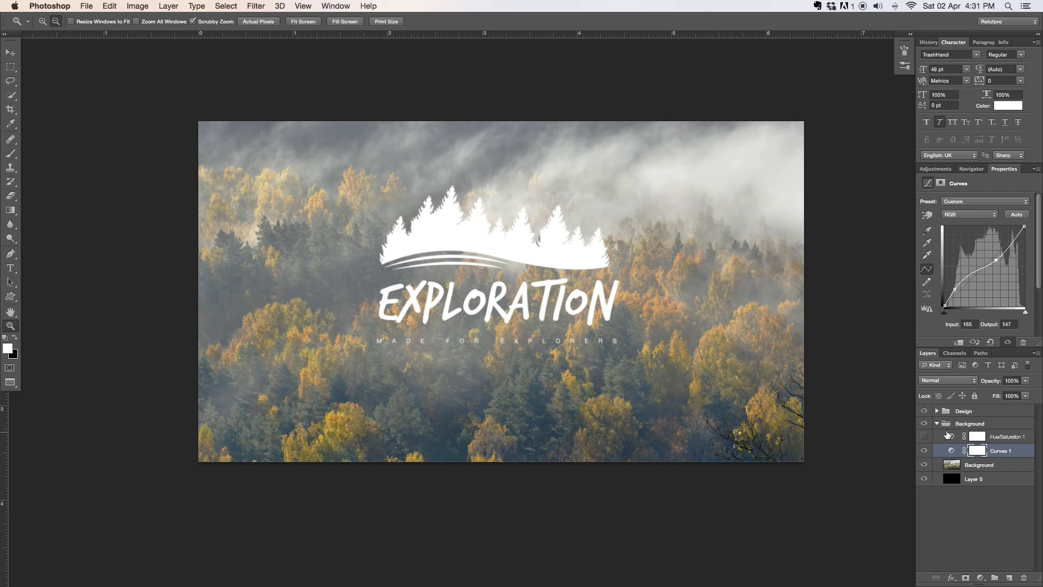
left_click(924, 411)
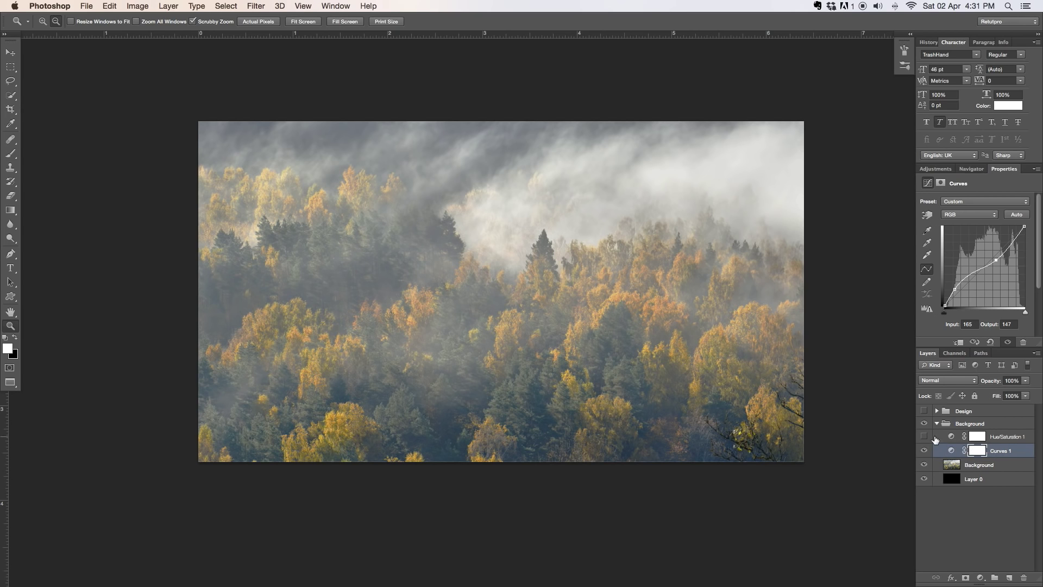
Step: Compare the photo with and without the Hue/Saturation 1 adjustment, leave it shown and open its settings
left_click(924, 436)
left_click(925, 436)
left_click(924, 437)
left_click(923, 436)
left_click(924, 437)
left_click(951, 438)
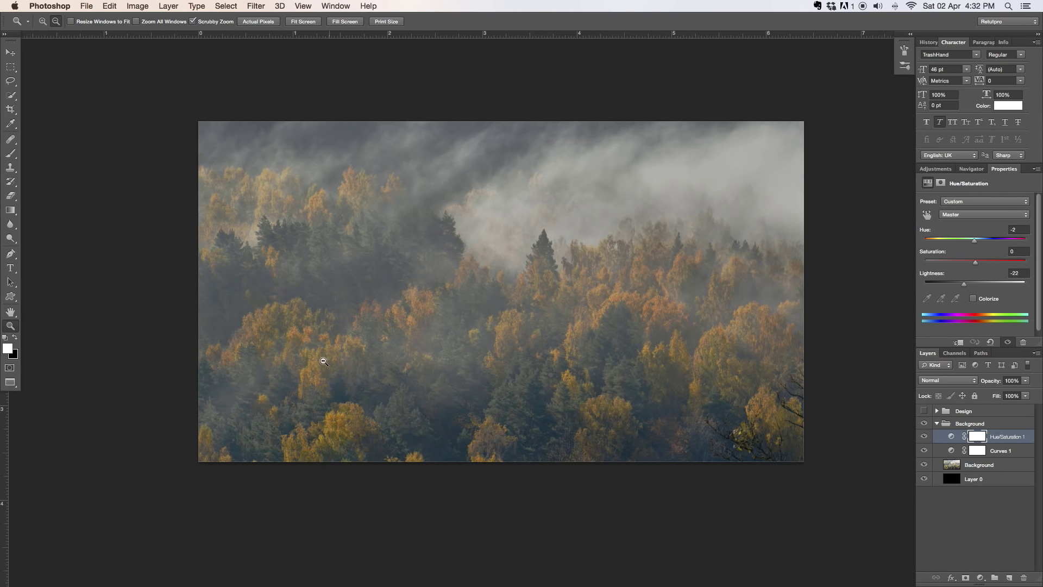
Step: Set the Hue/Saturation adjustment's Hue to -2 and Lightness to -22
mouse_move(980, 243)
left_mouse_down()
mouse_move(994, 243)
mouse_move(983, 243)
left_mouse_up()
type("-2")
mouse_move(966, 289)
left_mouse_down()
mouse_move(958, 287)
mouse_move(977, 287)
mouse_move(966, 285)
left_mouse_up()
left_click(1015, 272)
type("-22")
Step: Show the Design group over the photo and collapse the Background group
left_click(978, 500)
left_click(937, 424)
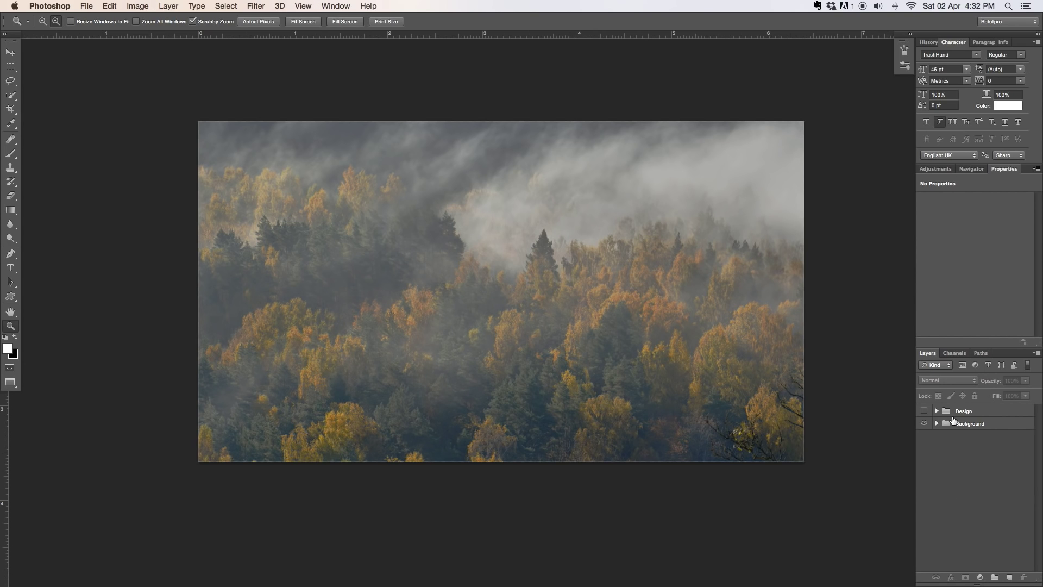
left_click(923, 411)
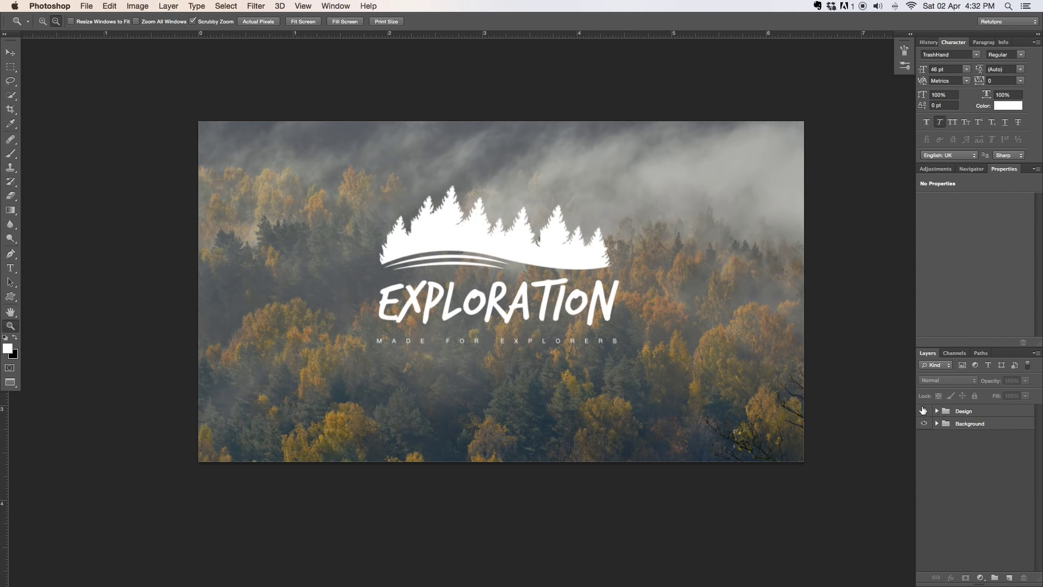
left_click(970, 423)
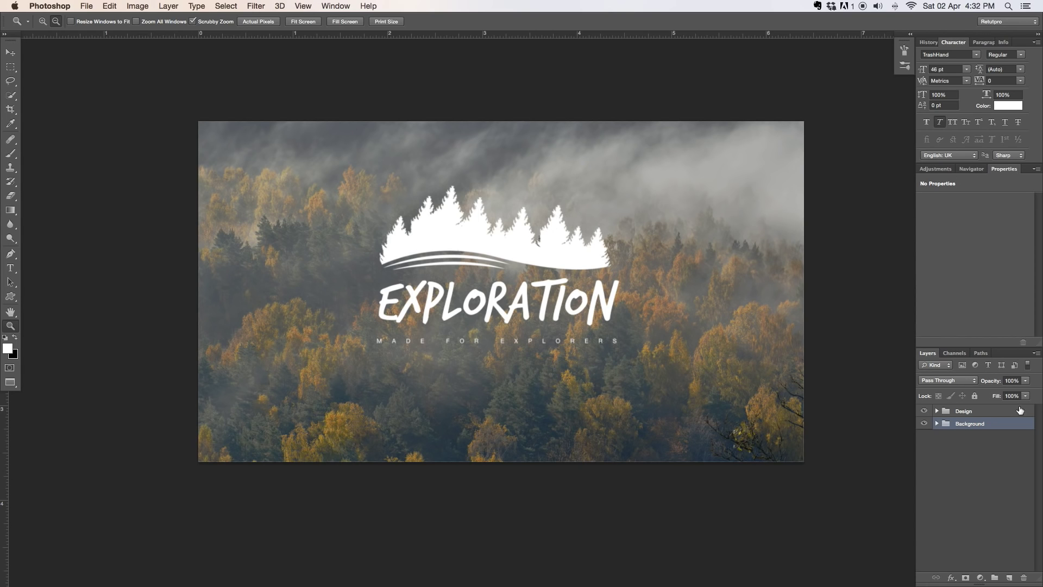
left_click(936, 423)
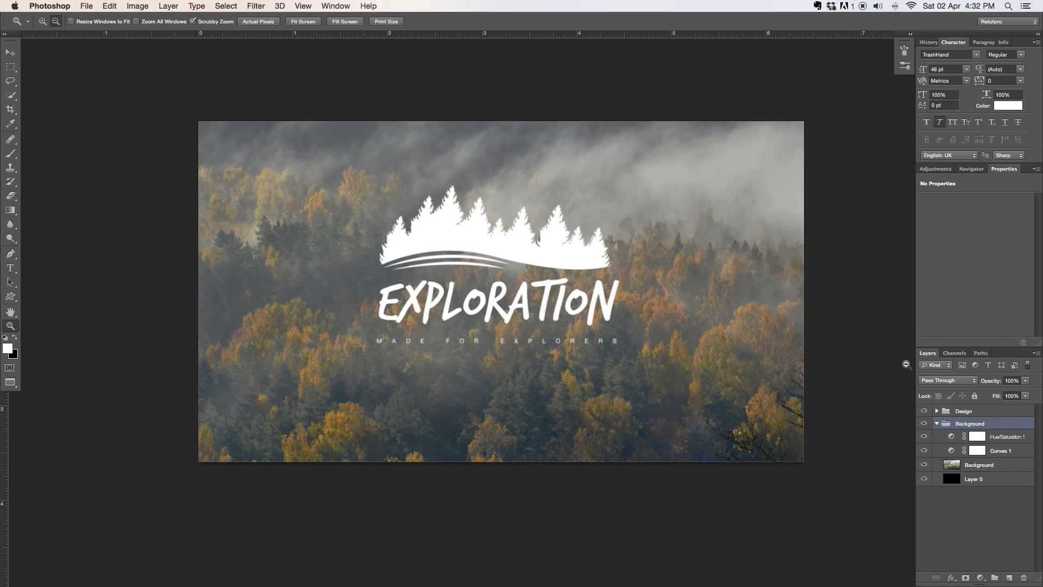
left_click(936, 423)
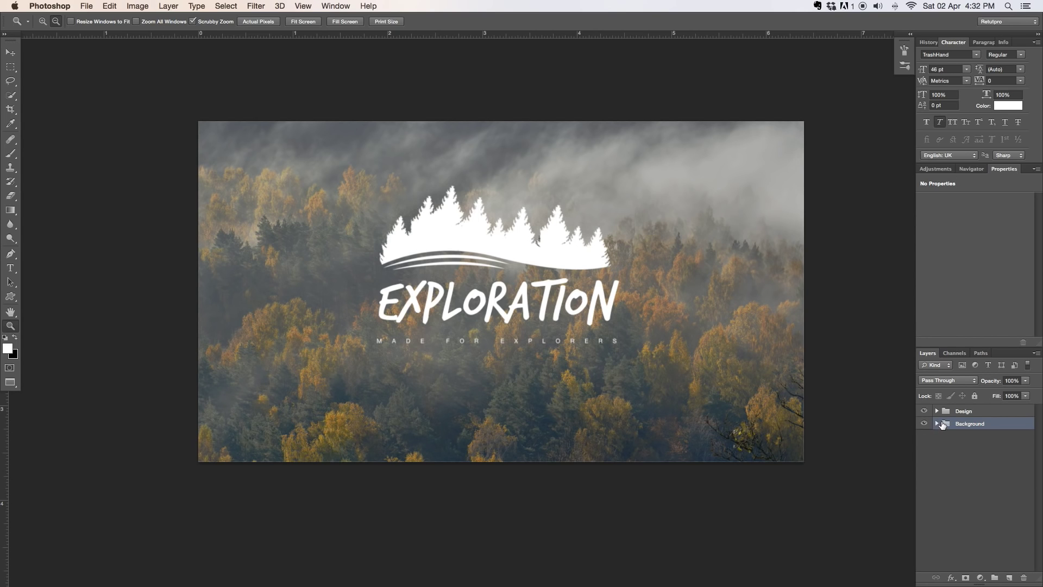
Step: Expand the Design group and examine its Shape, Exploration and MADE FOR EXPLORERS layers by toggling their visibility, leaving all three shown
left_click(937, 412)
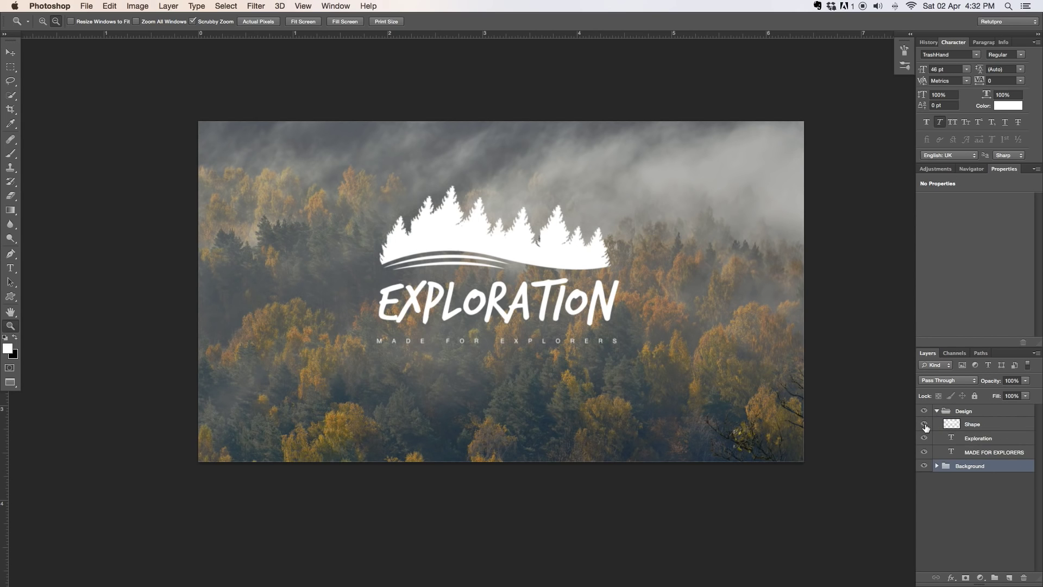
left_click(924, 424)
left_click(924, 438)
left_click(924, 452)
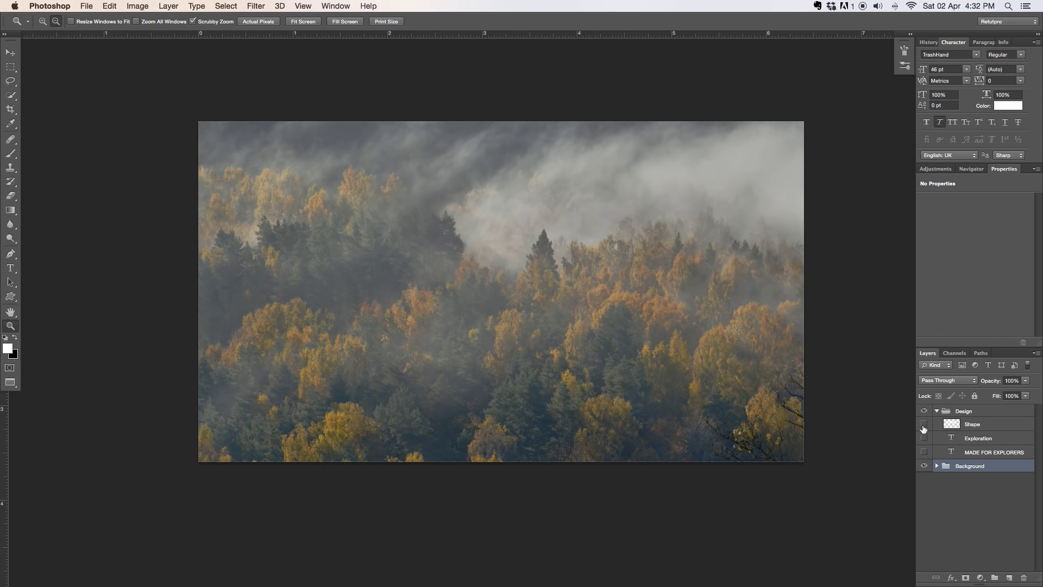
left_click(924, 424)
left_click(924, 424)
left_click(924, 437)
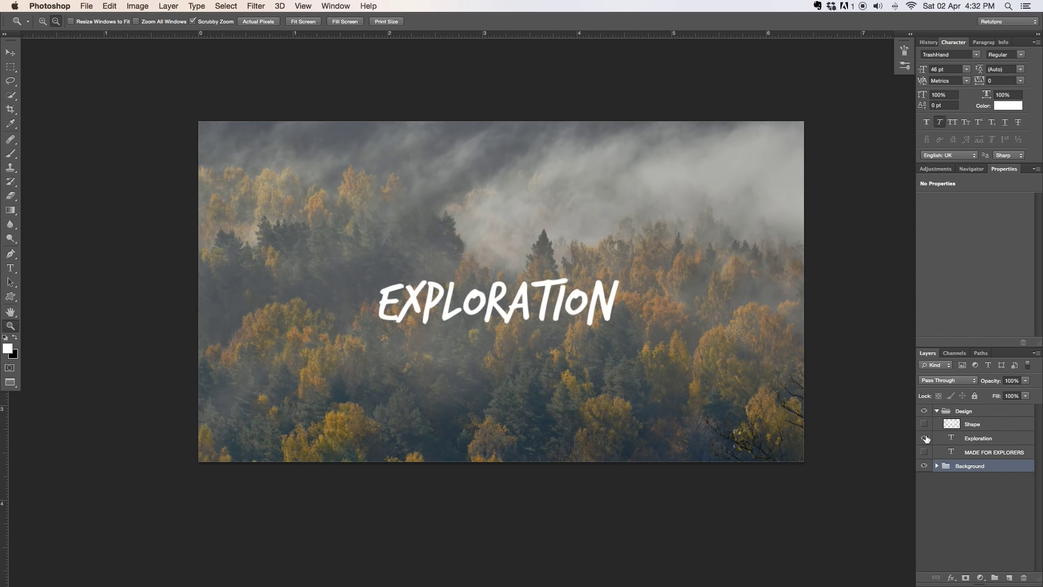
left_click(924, 452)
left_click(924, 424)
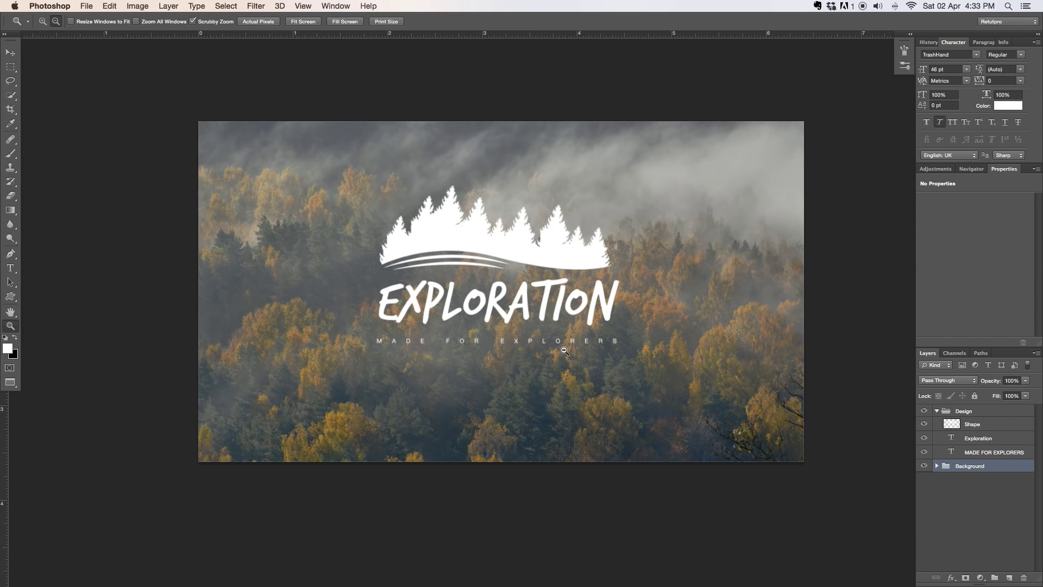
Step: Collapse the Design group, hide it and select it
left_click(936, 411)
left_click(925, 411)
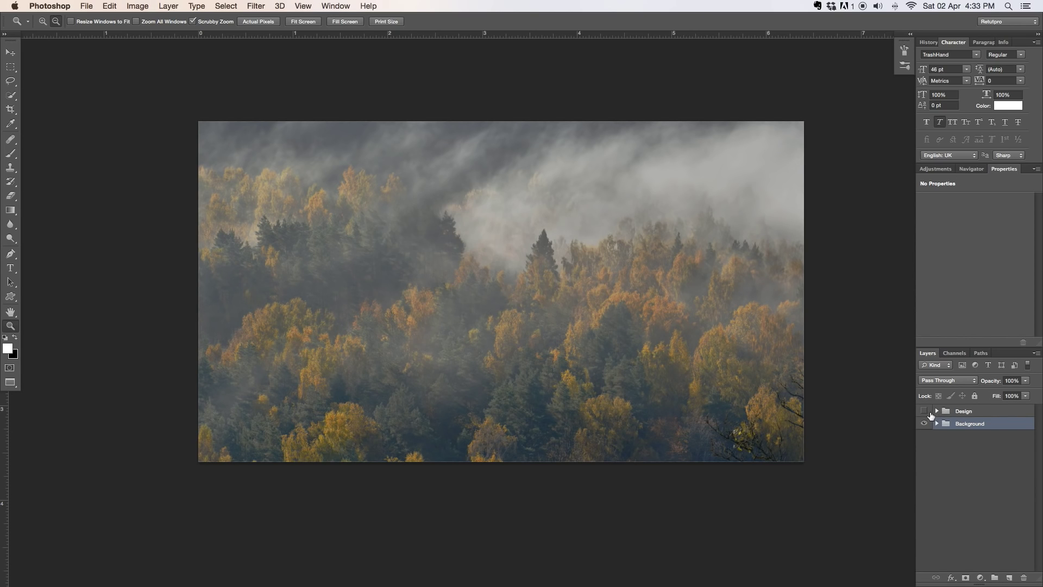
left_click(985, 414)
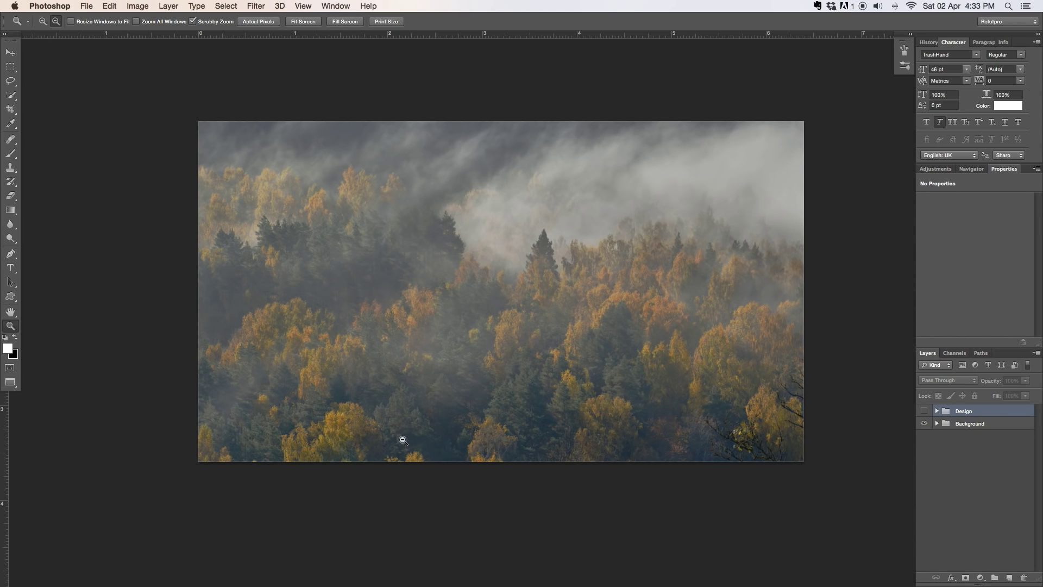
Step: Create a large text box across the middle of the canvas and set its font to trees TFB
key("t")
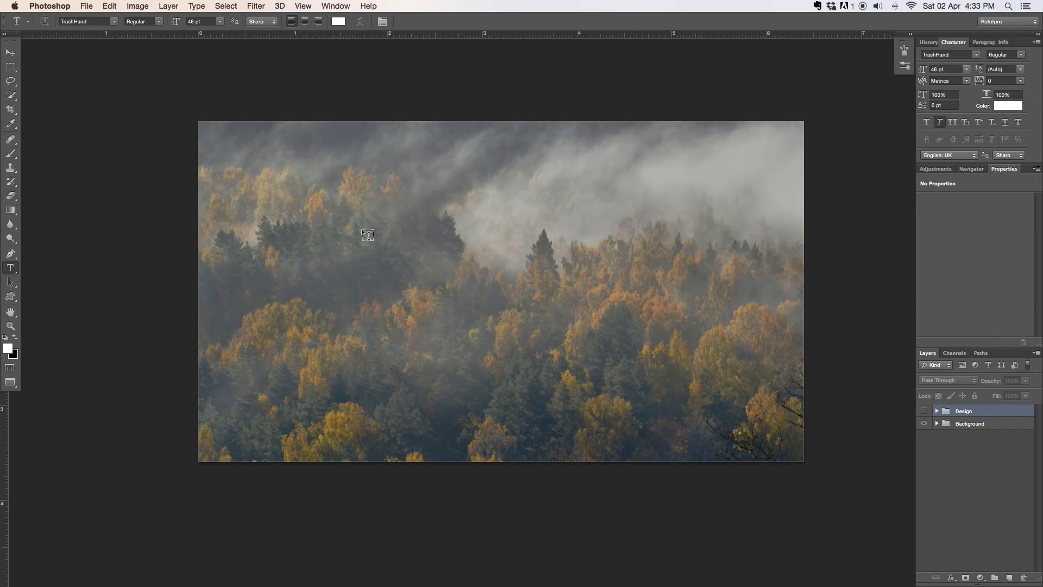
left_click_drag(295, 175, 707, 396)
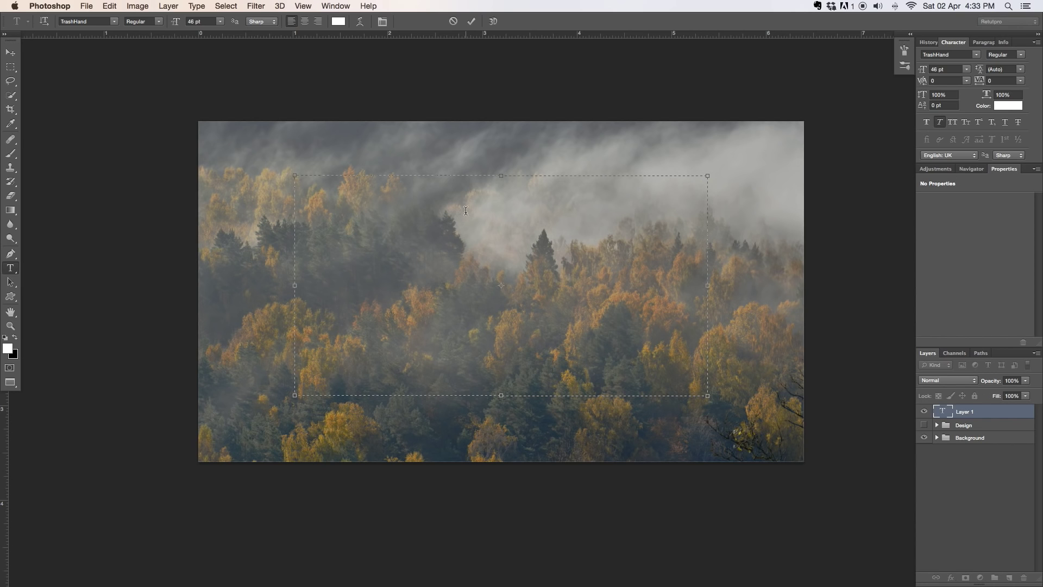
left_click(112, 21)
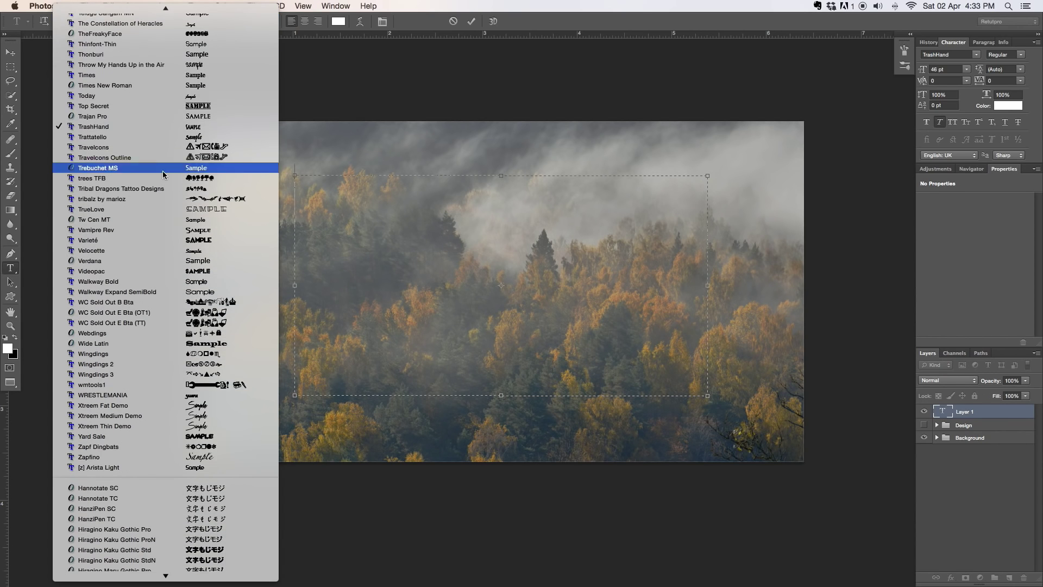
left_click(95, 178)
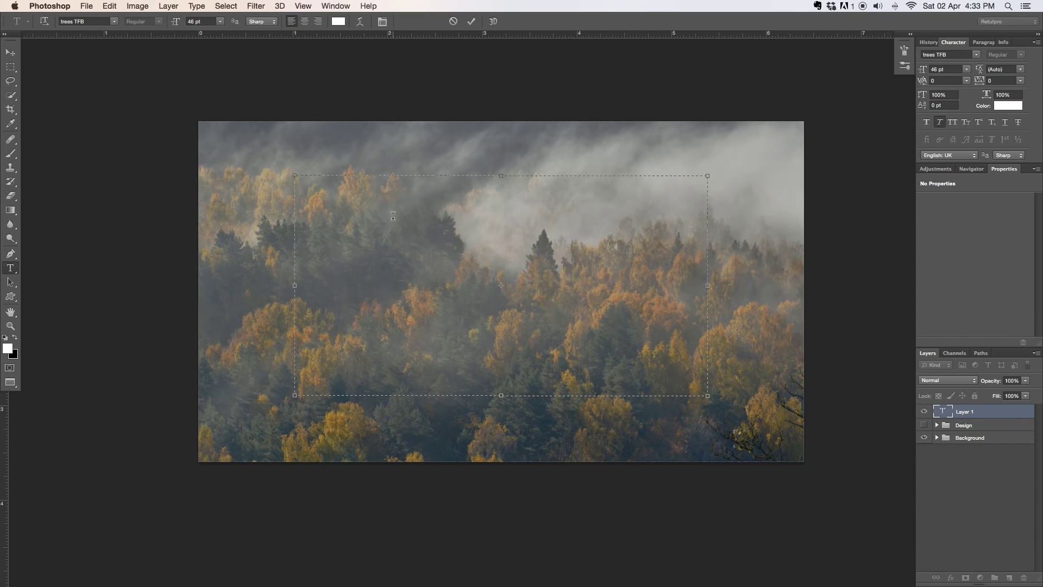
Step: Enter the single letter J as a tree silhouette in the text box and turn off its faux italic style
type("a")
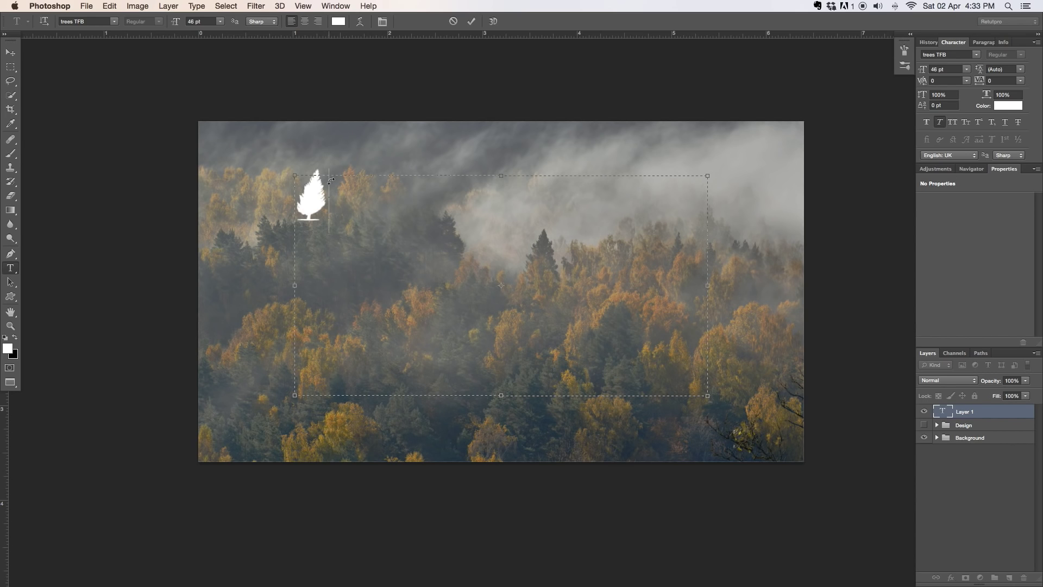
left_click_drag(333, 217, 298, 211)
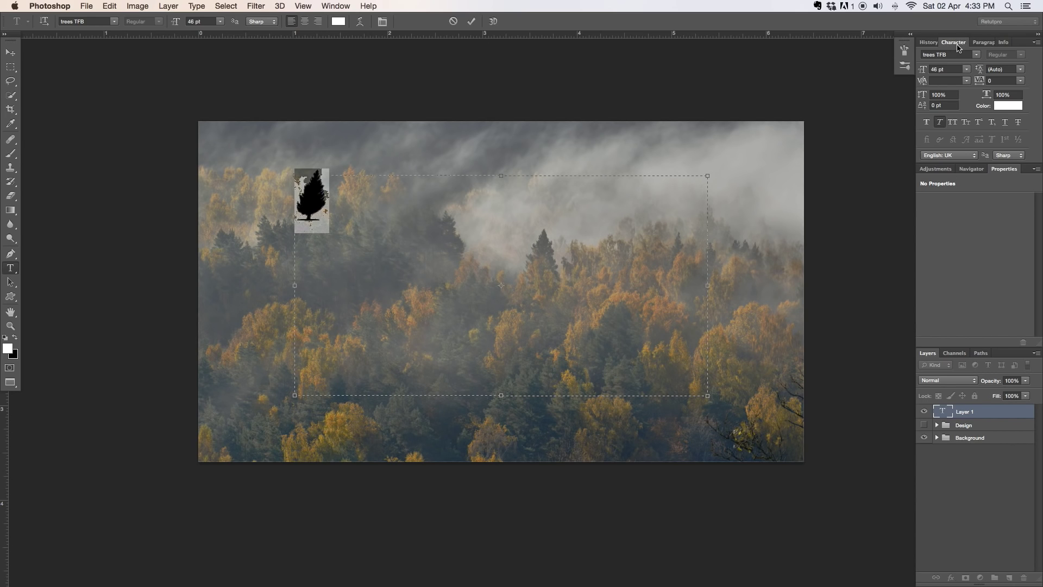
left_click(348, 5)
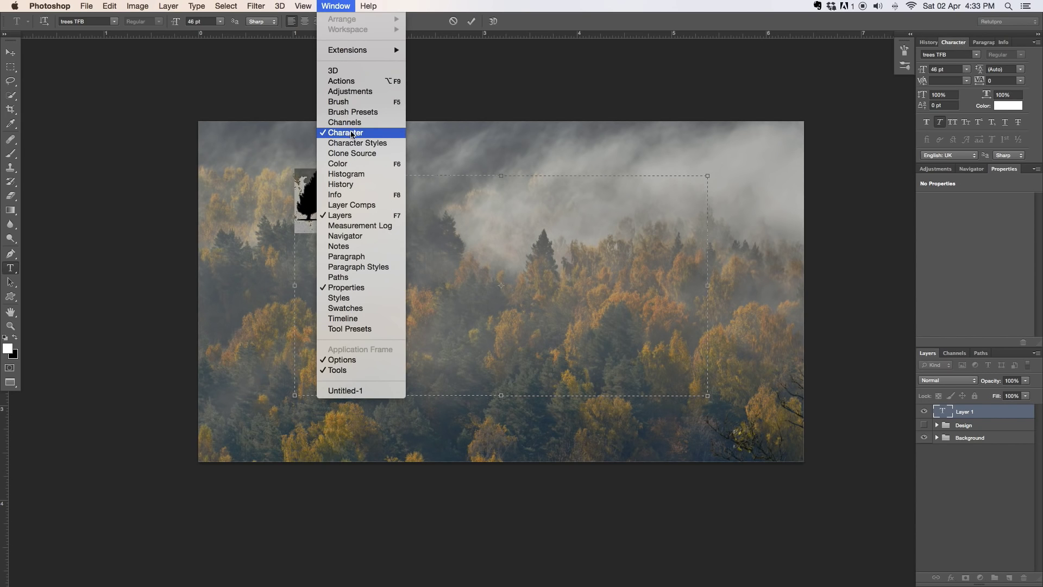
left_click(967, 242)
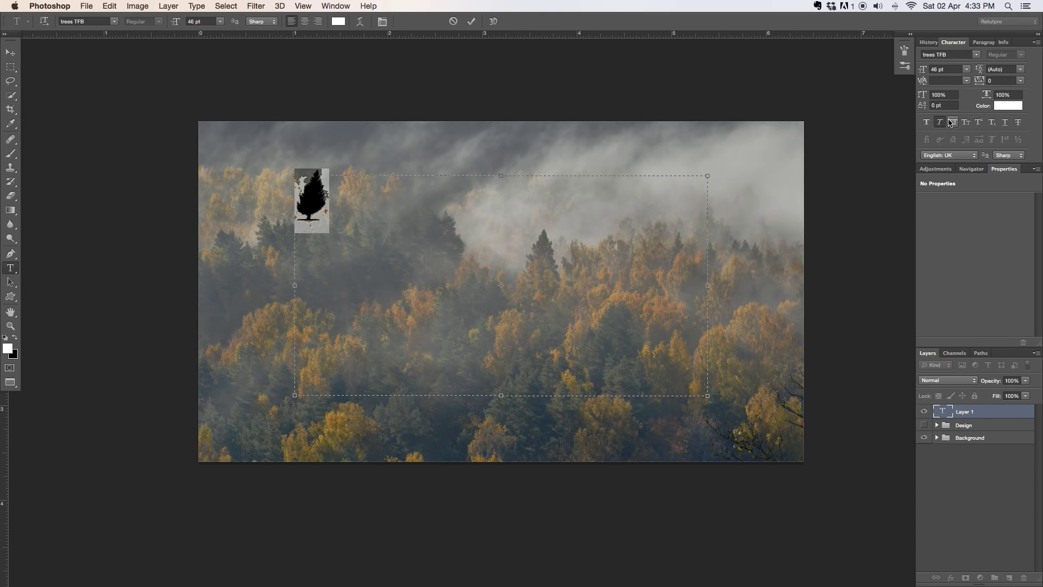
left_click_drag(344, 186, 283, 189)
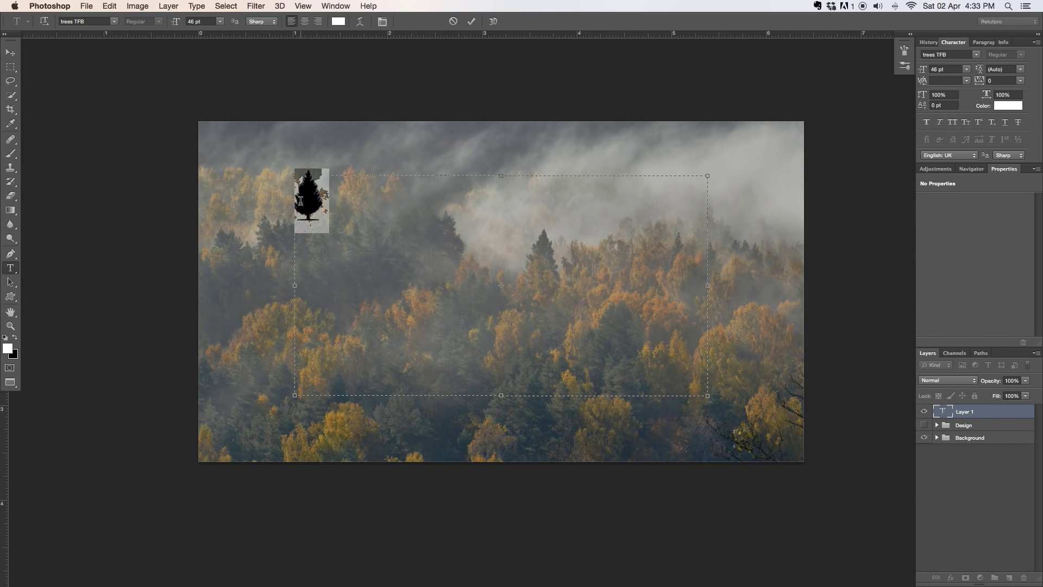
Step: Set the tree's font size to 50 pt and commit the text
left_click_drag(176, 24, 180, 25)
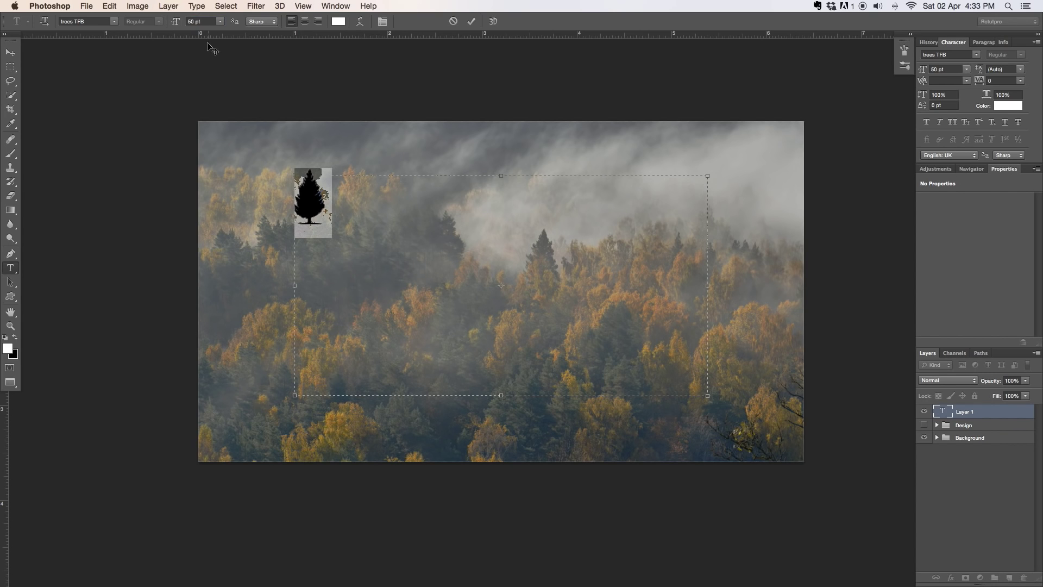
left_click(386, 275)
left_click(471, 21)
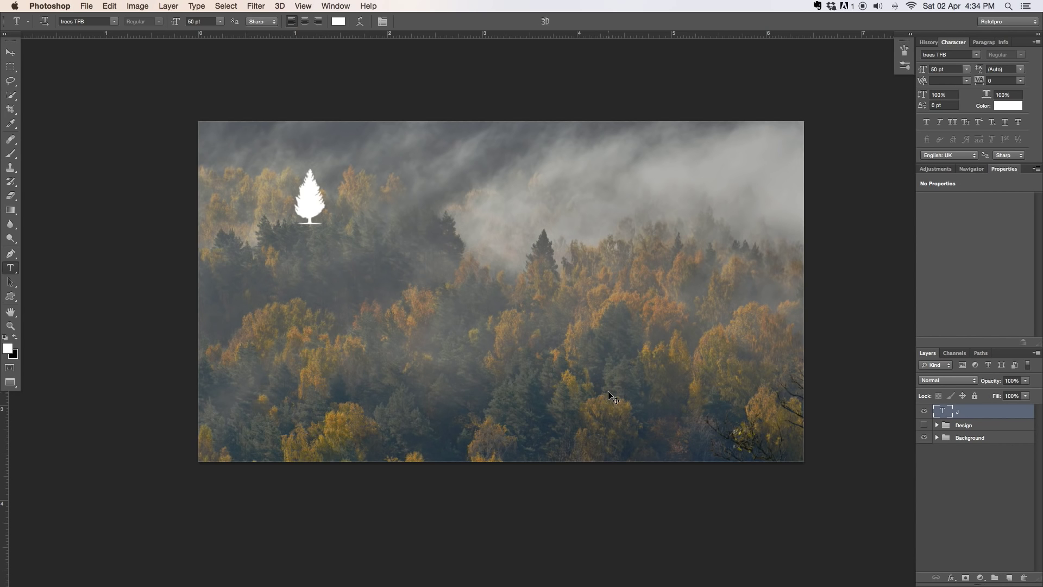
Step: Duplicate the tree layer and place the copy just to the right of the original tree
key("super+j")
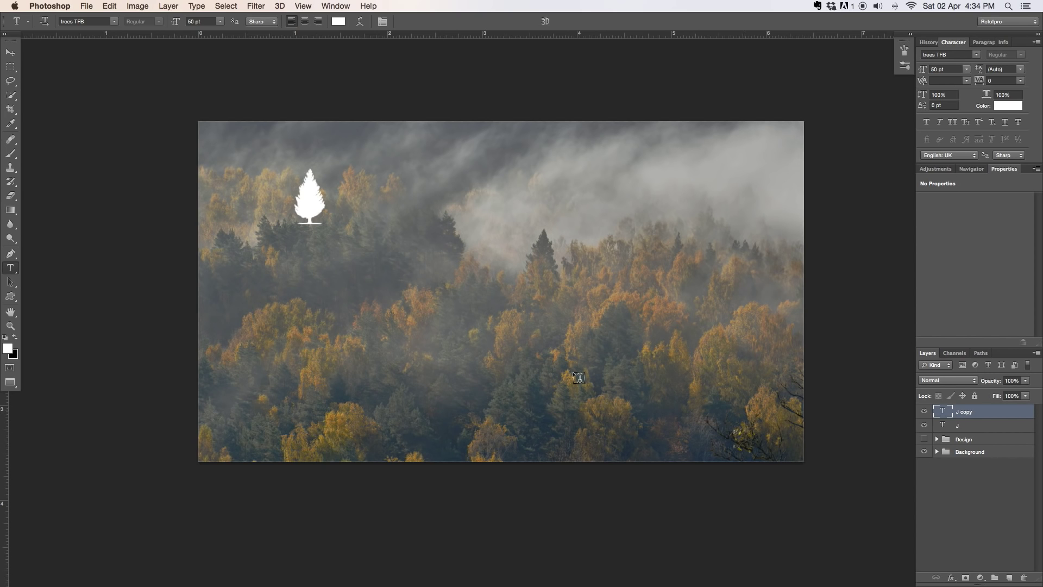
key("v")
left_click_drag(349, 214, 382, 222)
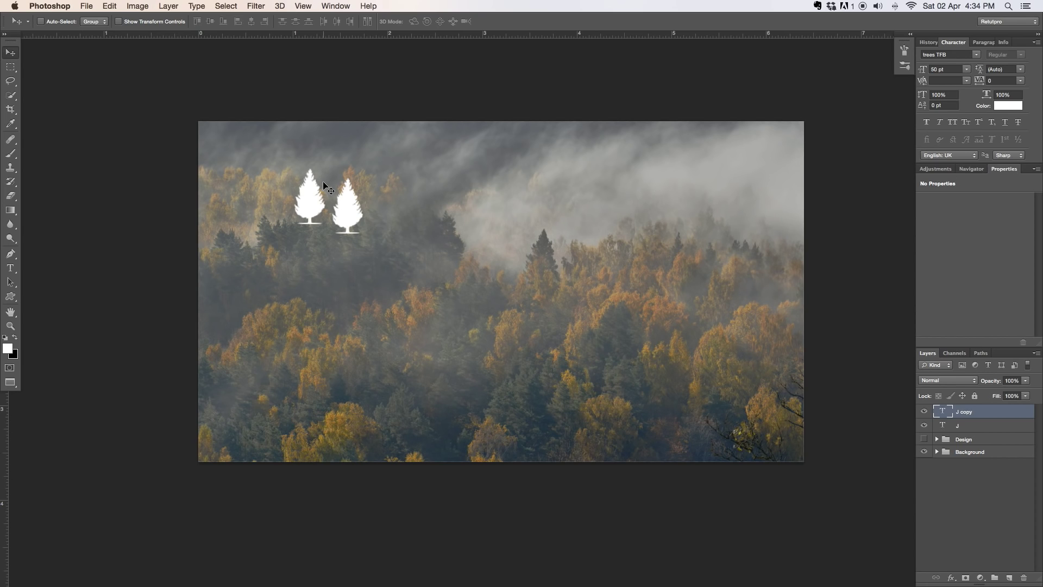
Step: Reduce the duplicated tree's font size to 36 pt and commit the text edit
key("t")
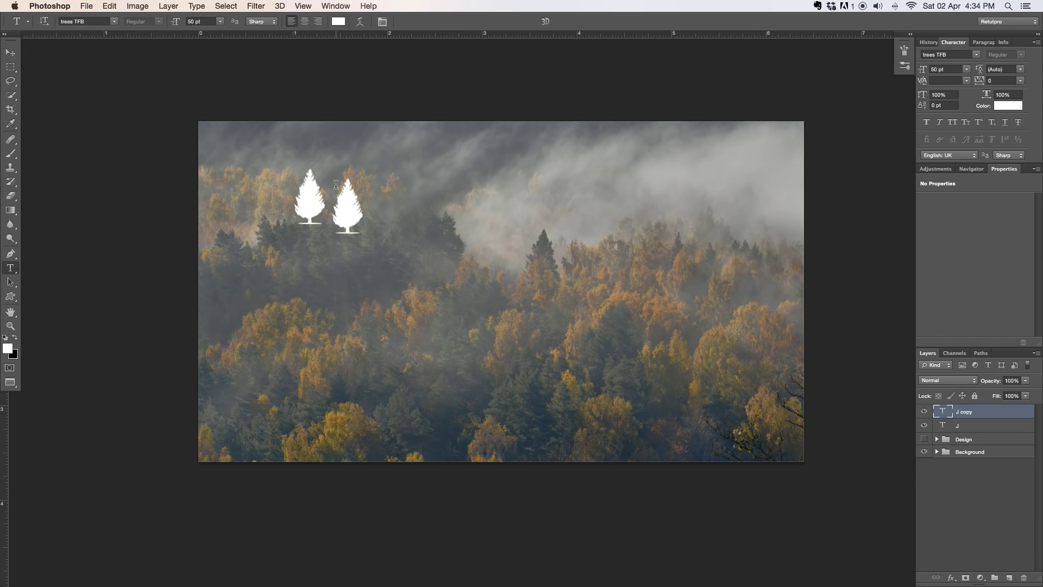
left_click(366, 204)
key("super+a")
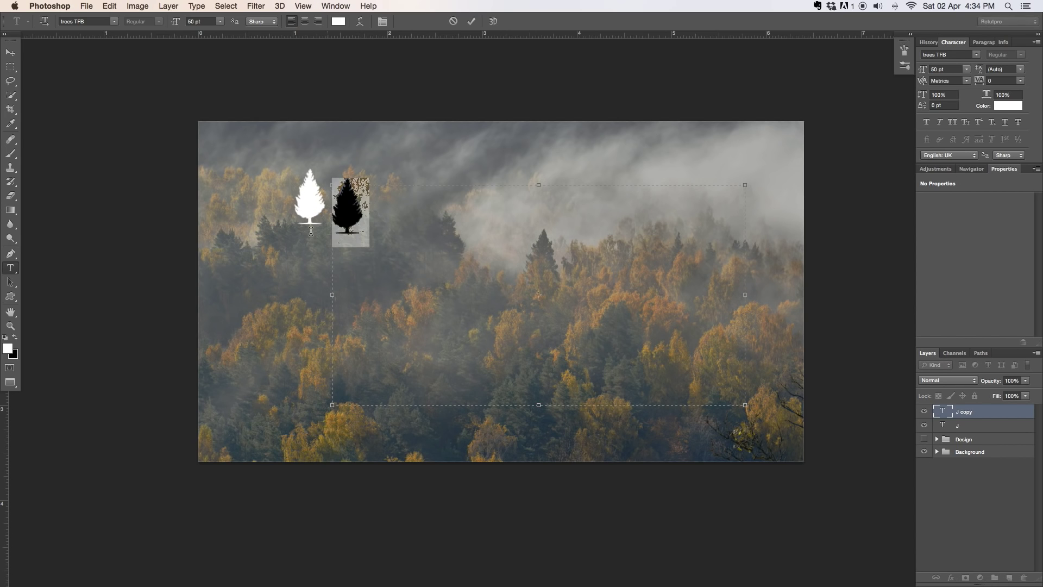
left_click_drag(175, 22, 175, 22)
left_click(185, 24)
type("25")
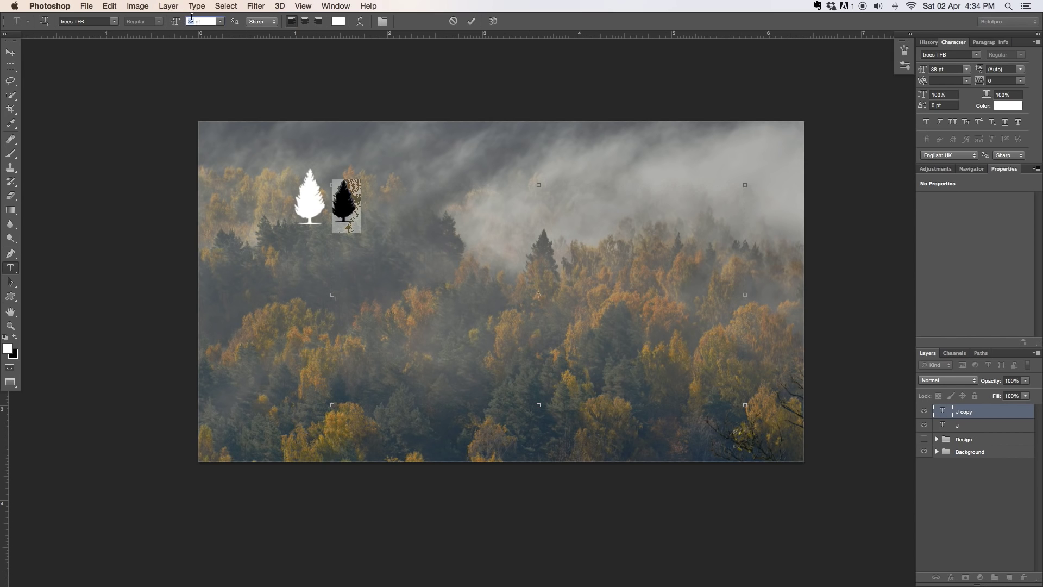
key("Return")
left_click_drag(178, 22, 185, 22)
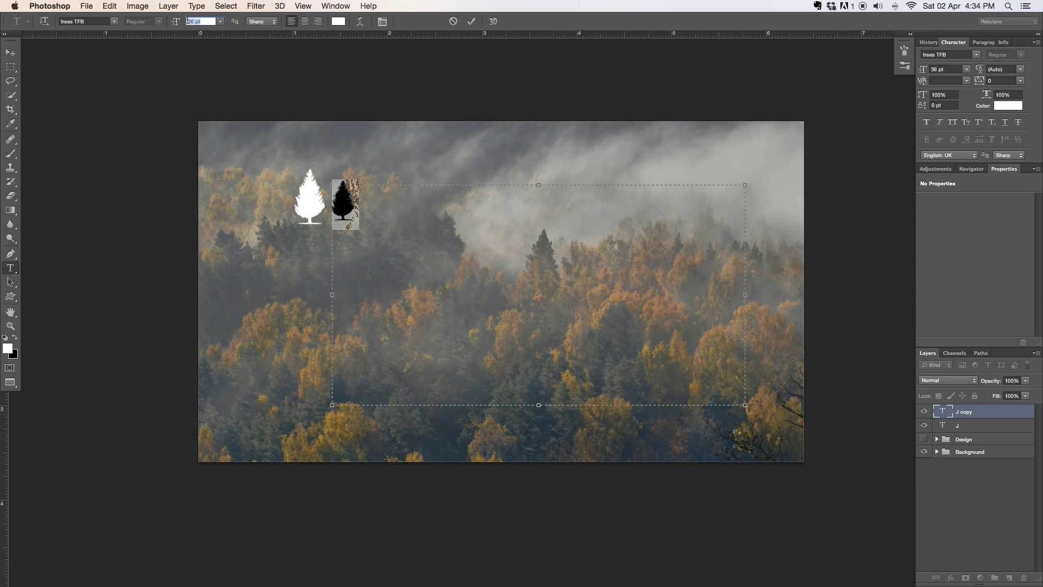
left_click(470, 20)
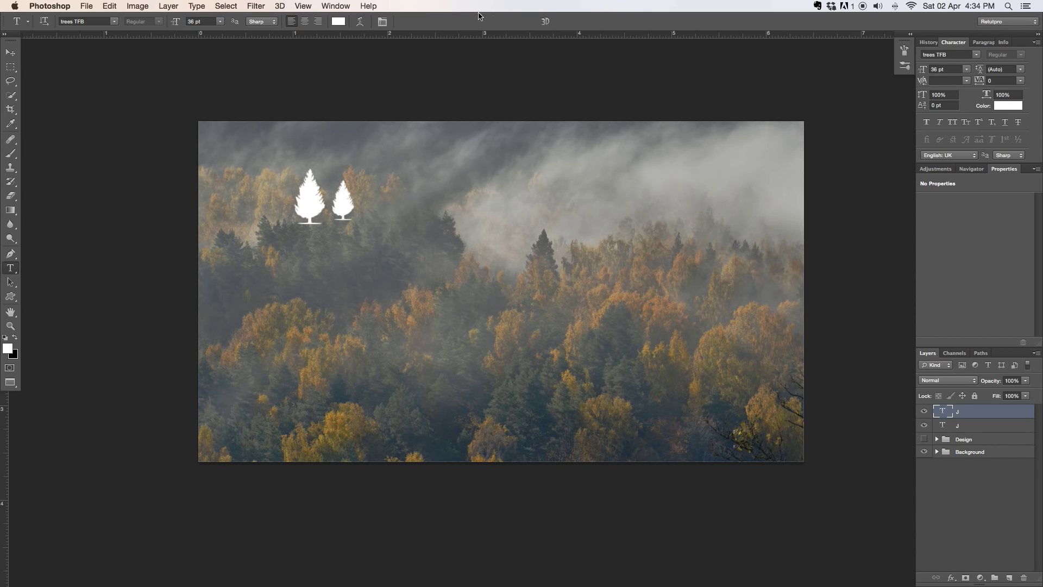
Step: Move the smaller tree against the left side of the large tree so they overlap, with their bases nearly level
key("v")
left_click_drag(378, 227, 330, 215)
key("Left")
key("Left")
key("Left")
key("Left")
key("Left")
key("Left")
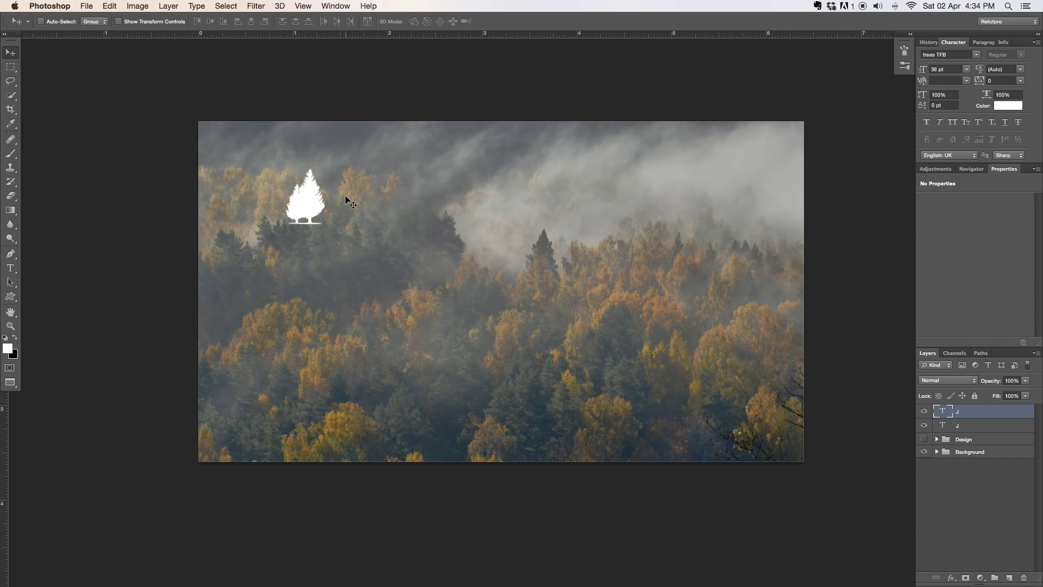
Step: Rename the smaller tree's layer as J_Small
double_click(958, 410)
type("_Small")
key("Return")
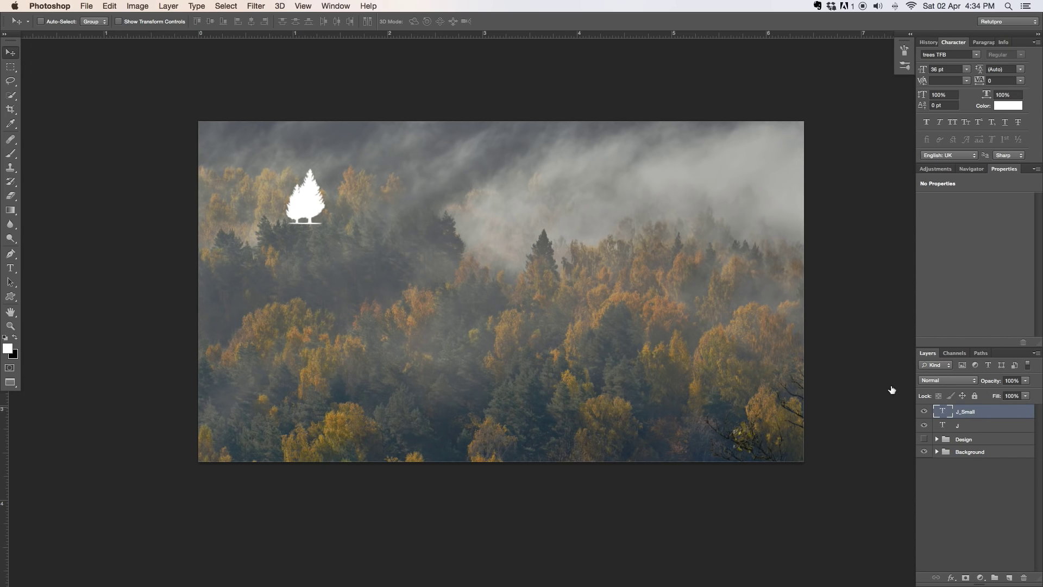
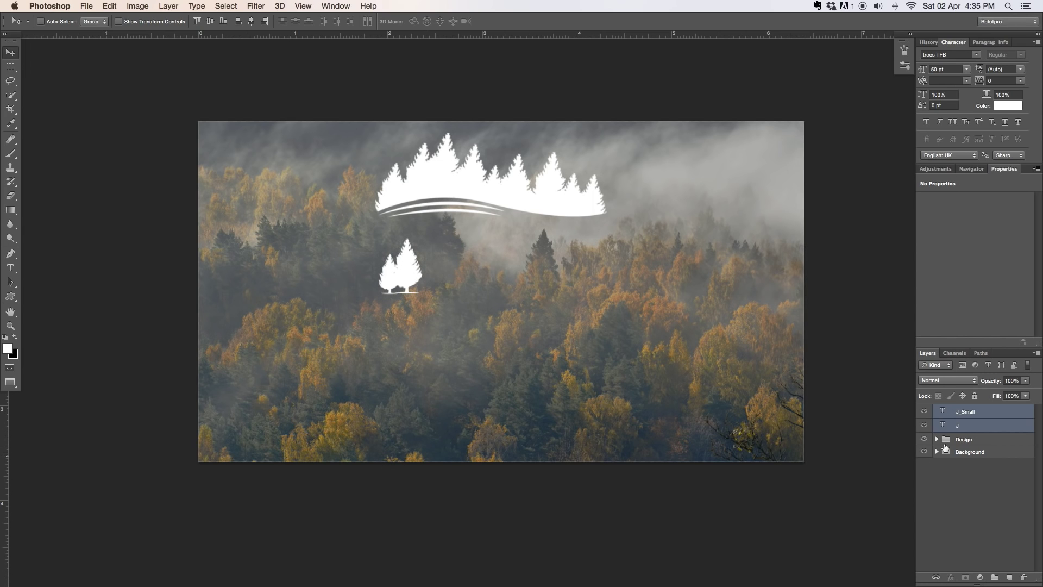
Step: Duplicate the large J tree and place the copy to the right of the pair, overlapping it and raised slightly
left_click(987, 415)
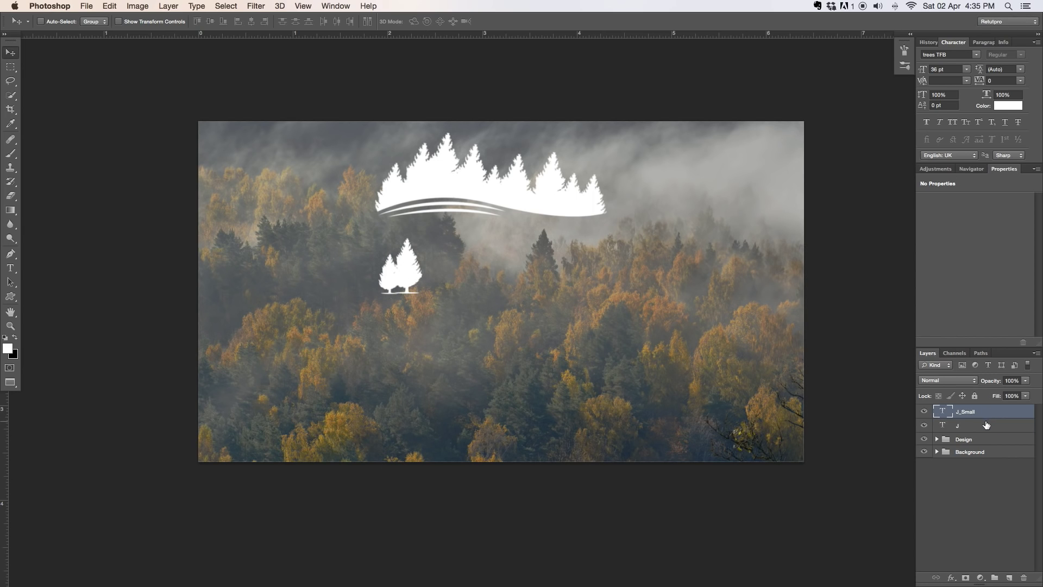
left_click(985, 427)
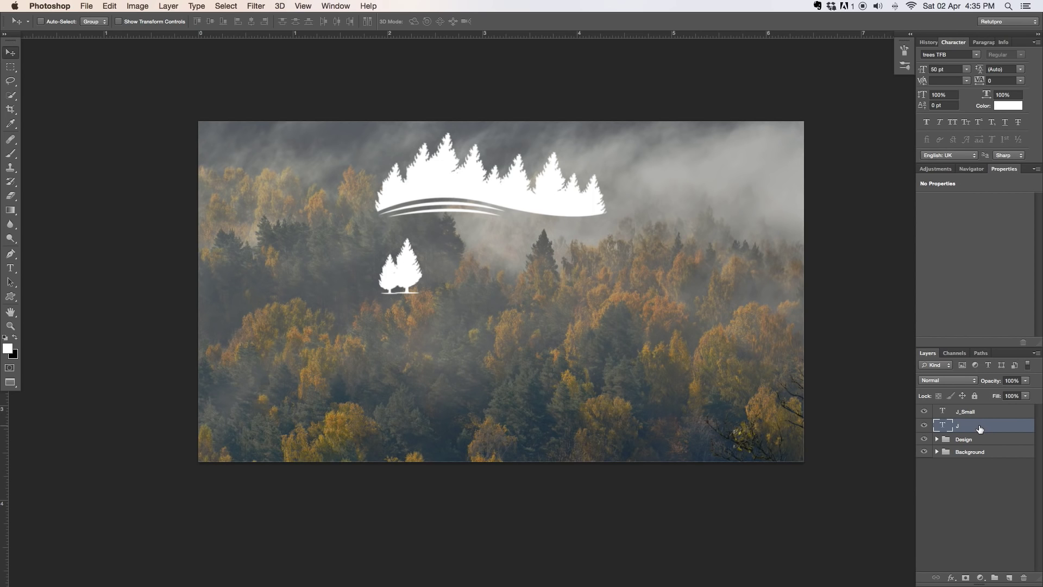
key("super+j")
left_click_drag(405, 276, 426, 280)
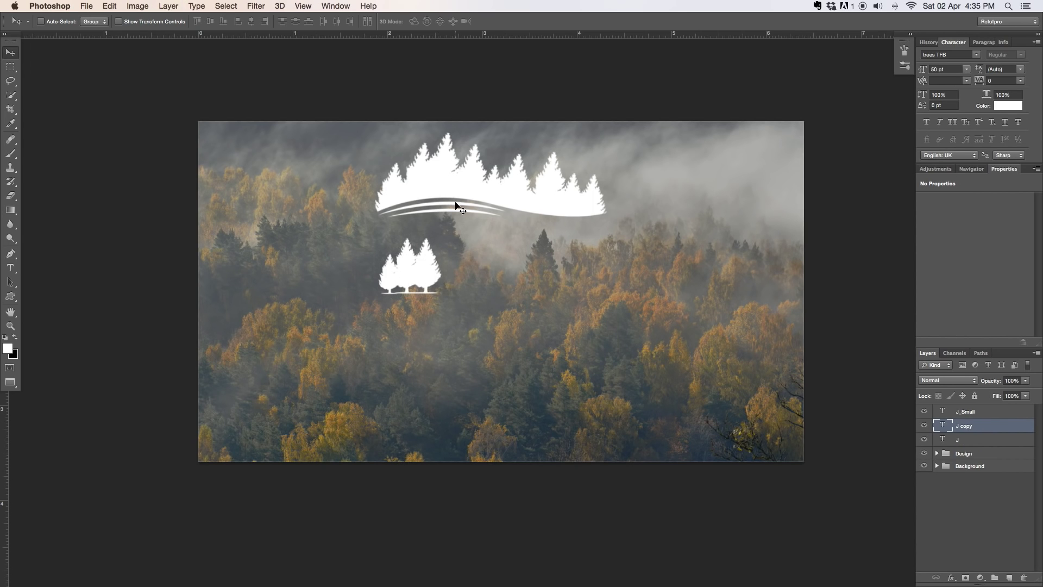
key("Up")
key("Up")
key("Up")
key("Up")
key("Up")
key("Up")
key("Up")
key("Left")
key("Left")
key("Left")
key("Left")
key("Left")
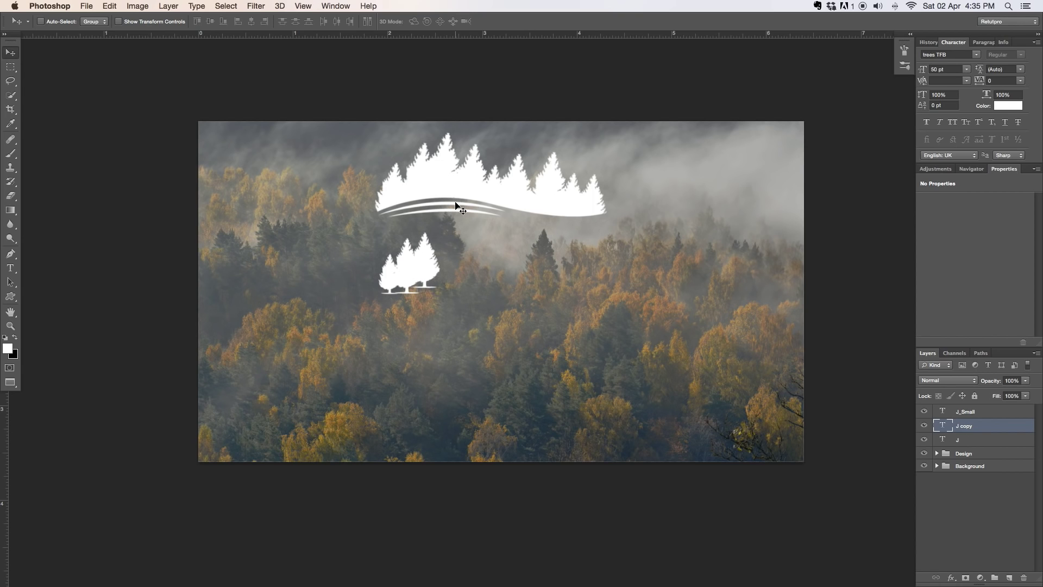
key("Right")
key("Right")
key("Left")
key("Left")
key("Right")
key("Right")
Step: Duplicate the raised large tree and shift the copy right and slightly higher to continue the rising row
key("super+j")
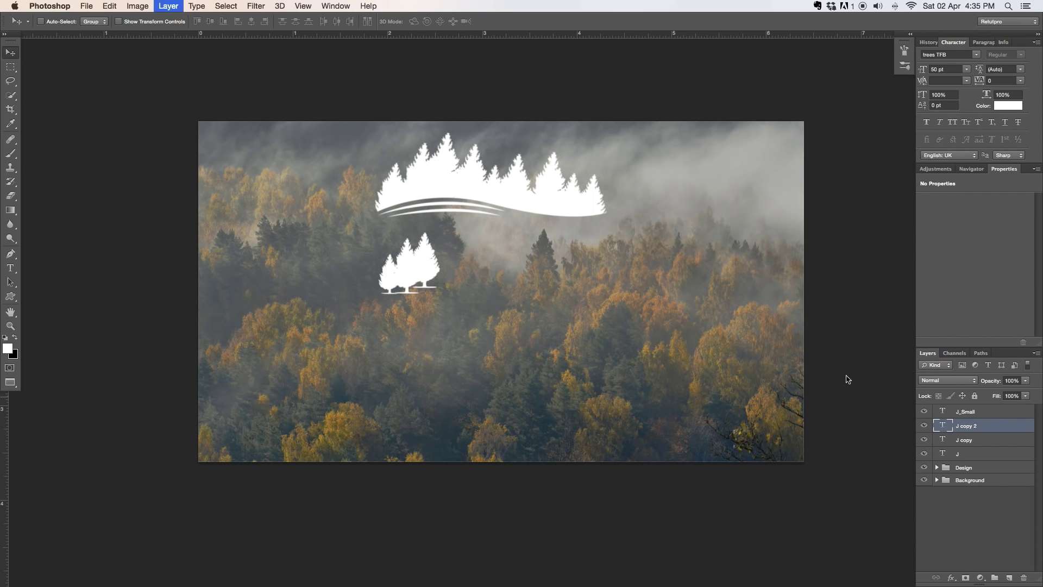
key("Right")
key("Right")
key("Right")
key("Right")
key("Right")
key("Right")
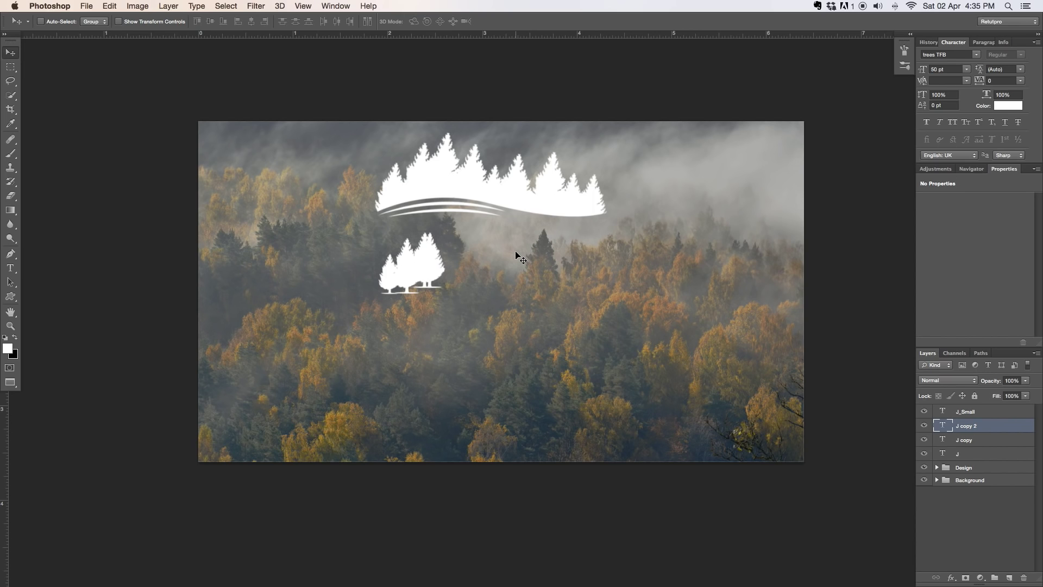
key("Right")
key("Right")
key("Right")
key("Right")
key("Right")
key("Right")
key("Right")
key("Right")
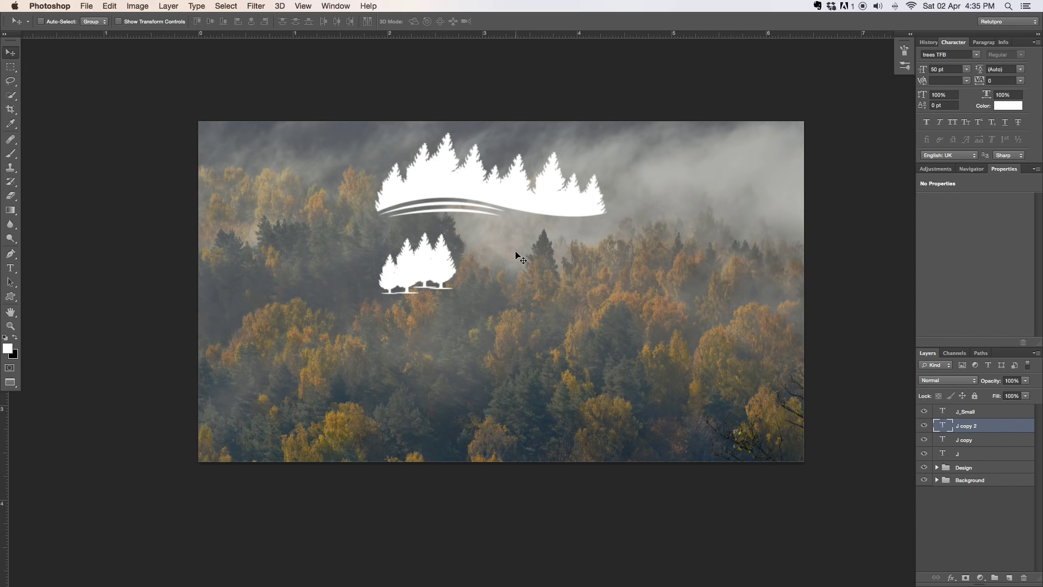
key("Up")
key("Up")
key("Up")
key("Up")
key("Up")
key("Up")
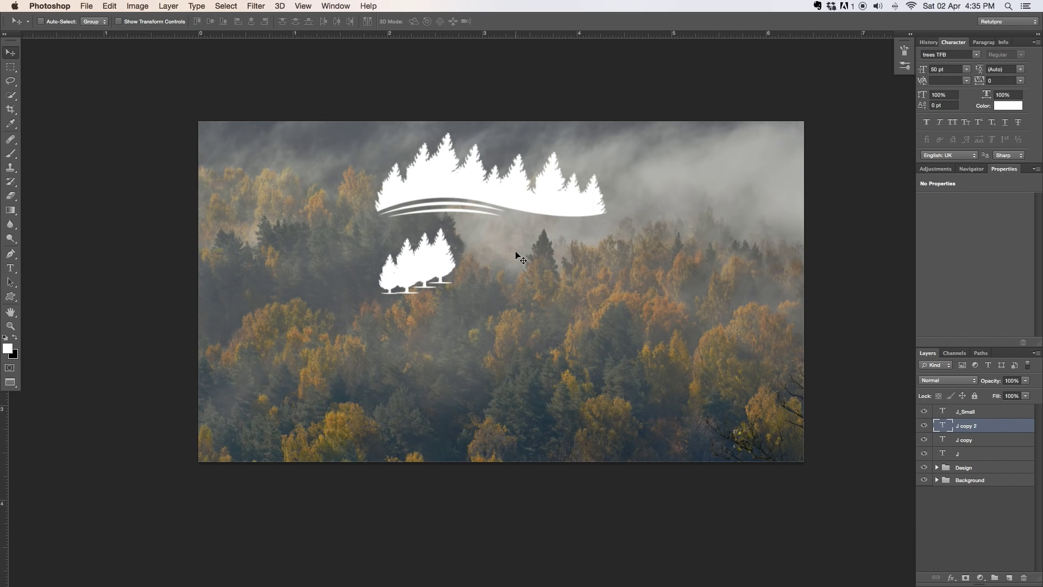
key("Right")
key("Right")
key("Right")
key("Right")
key("Right")
key("Right")
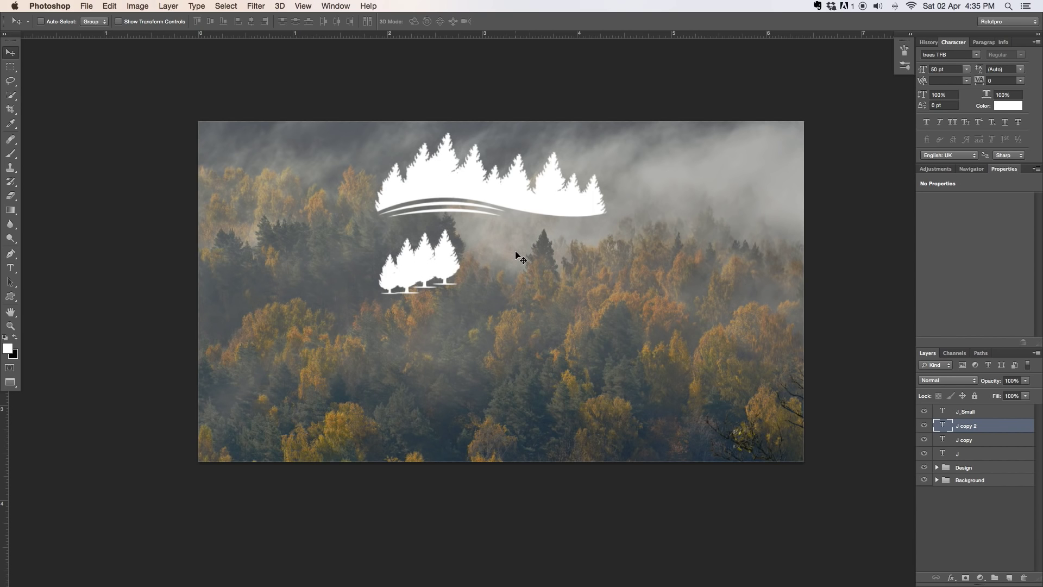
Step: Duplicate the J_Small tree and place the copy at the right end of the row, raised and overlapping the last large tree
left_click(969, 415)
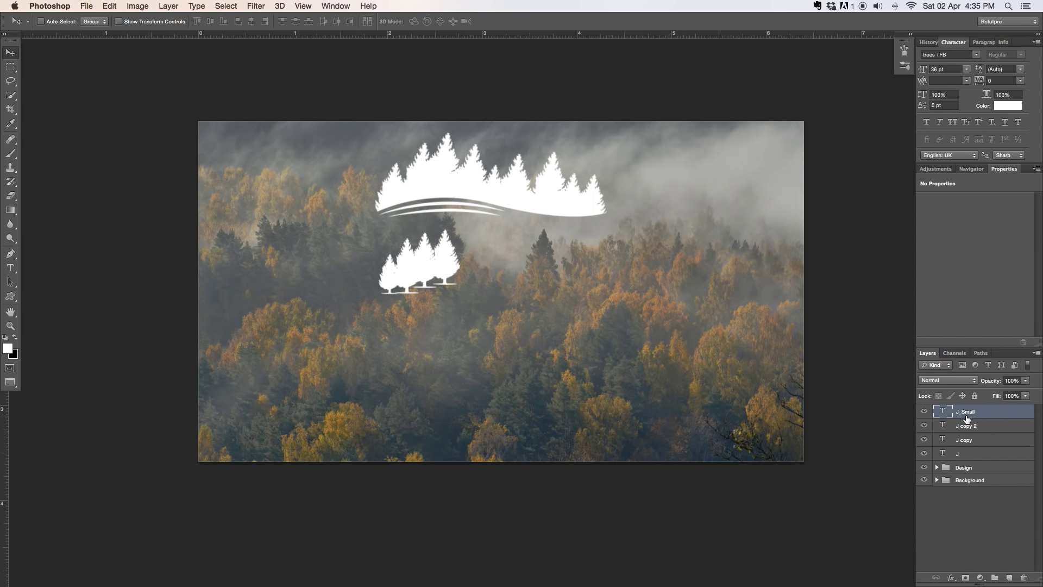
key("super+j")
left_click_drag(367, 273, 450, 251)
key("Left")
key("Left")
key("Left")
key("Left")
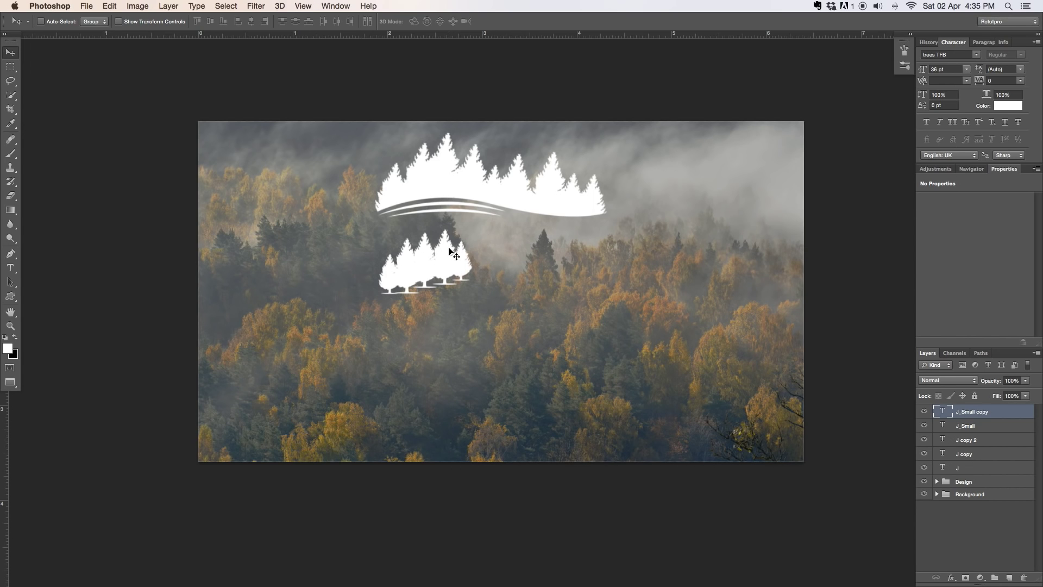
Step: Duplicate the J_Small tree again and set the copy apart, well to the right of the tree row
left_click(969, 426)
key("super+j")
left_click_drag(481, 266, 630, 264)
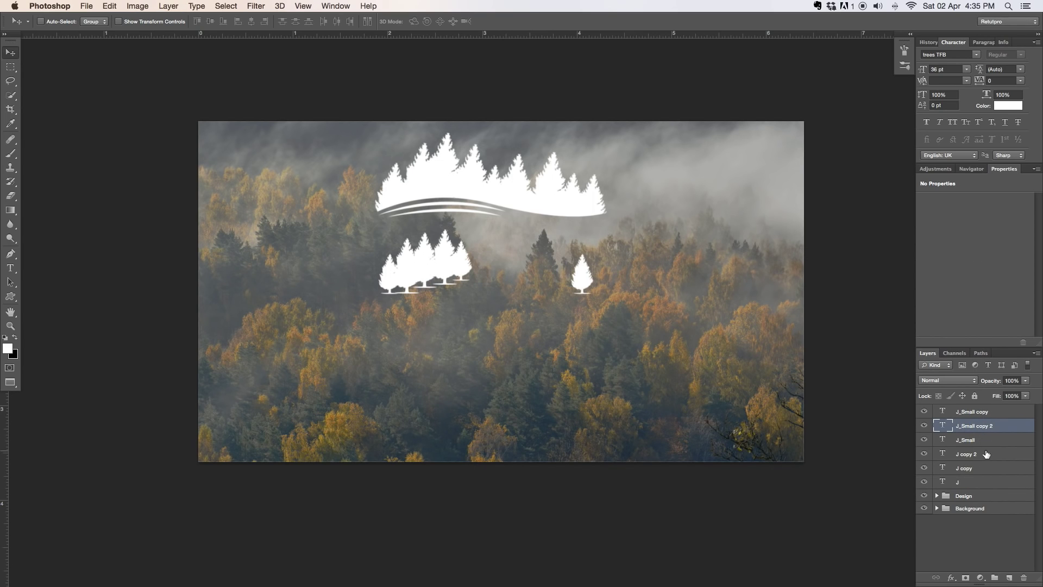
Step: Add two more large trees by duplicating J copy 2 and its copy, stepping them down along the right end of the row
left_click(985, 454)
key("super+j")
left_click_drag(543, 345, 582, 346)
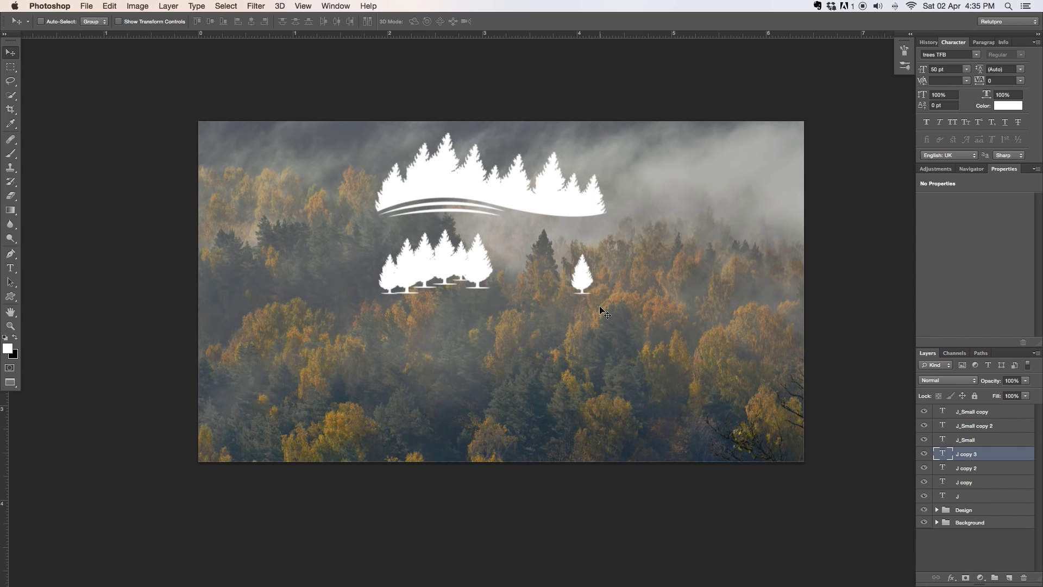
key("super+j")
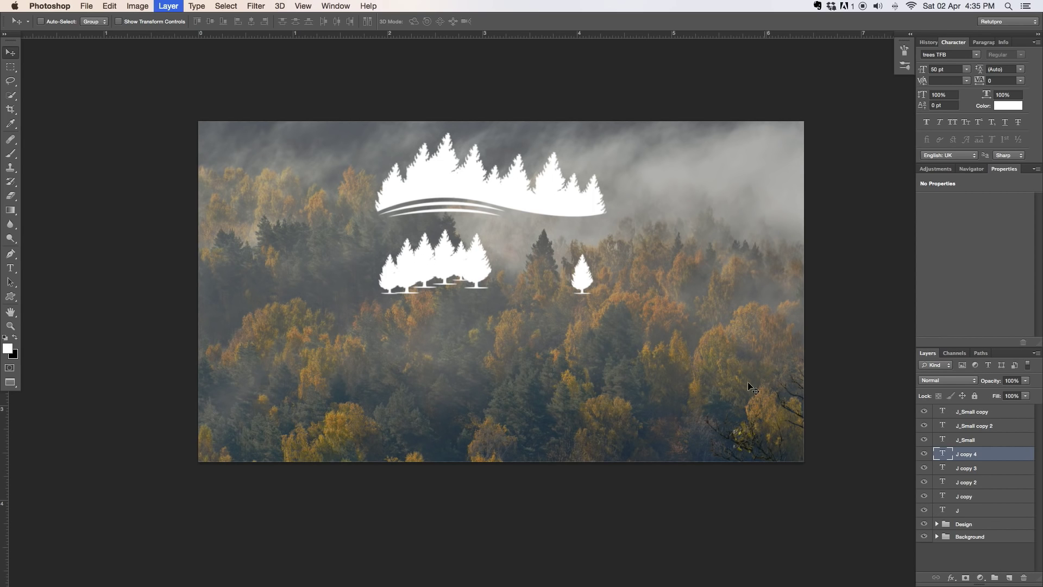
left_click_drag(518, 261, 537, 263)
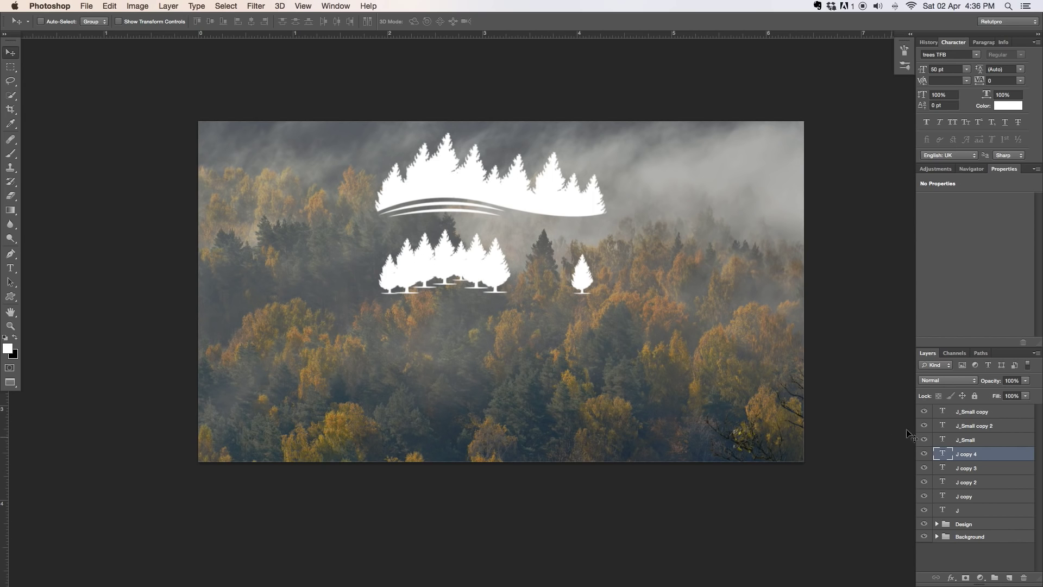
left_click(964, 411)
left_click_drag(608, 288, 637, 299)
key("super+z")
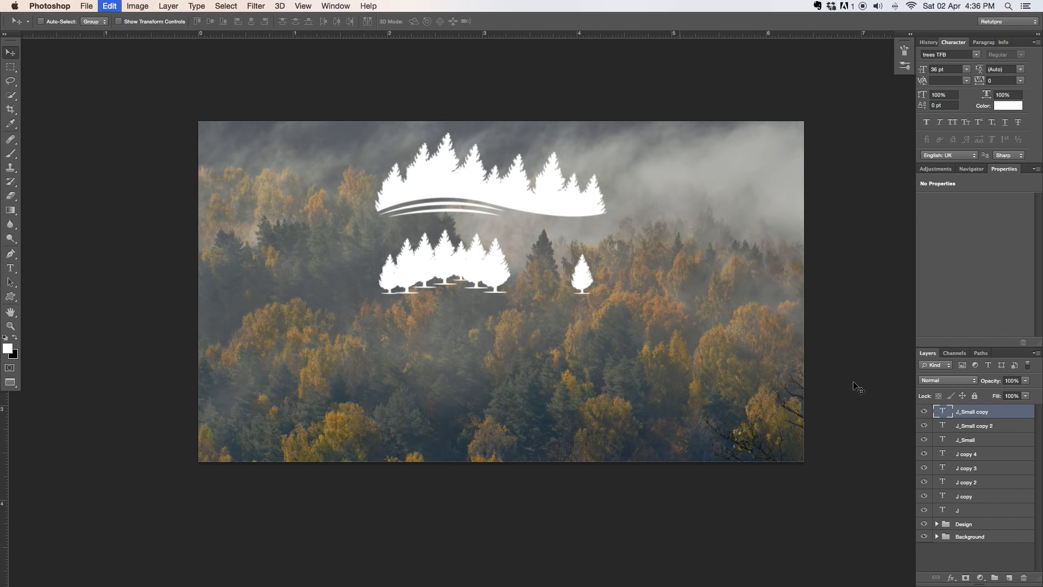
Step: Move the separate small tree, J_Small copy 2, against the right end of the tree row
left_click(965, 439)
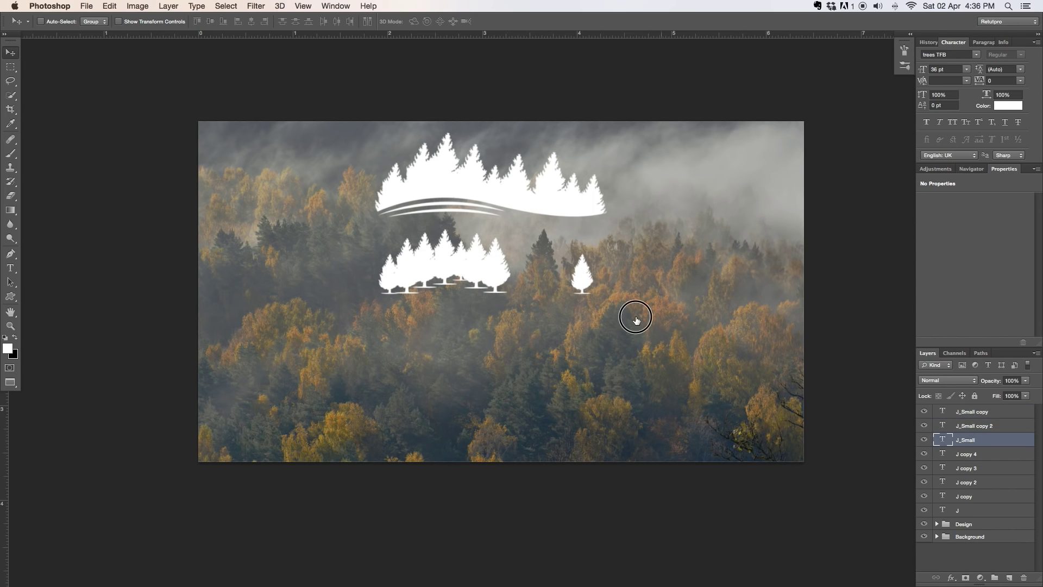
left_click(989, 456)
left_click(989, 427)
left_click_drag(653, 364, 587, 364)
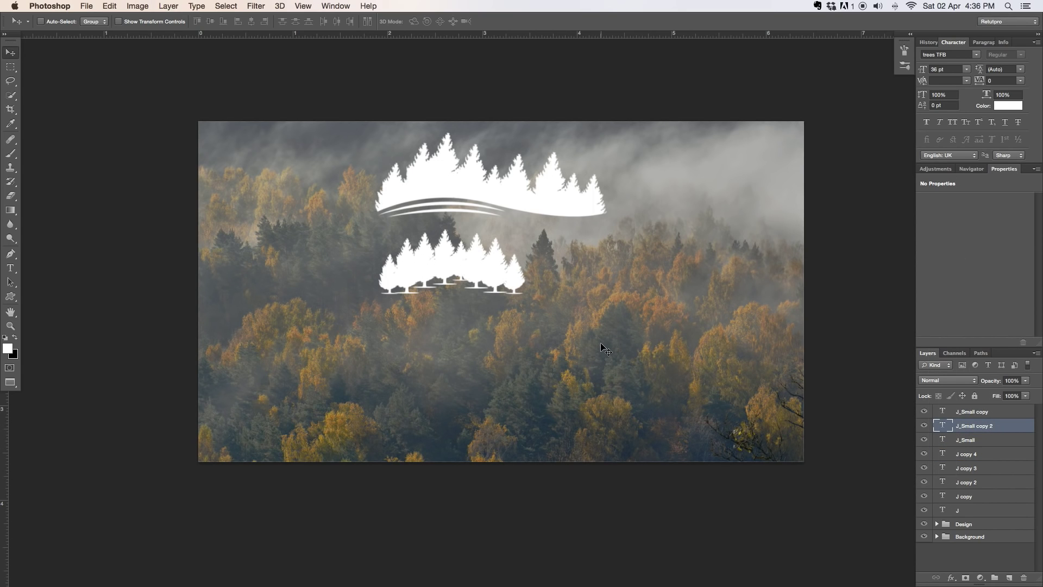
Step: Nudge the small tree J_Small copy 2 slightly left so it overlaps the last large tree more
key("Left")
key("Left")
key("Left")
key("Left")
Step: Extend the row with two more large trees duplicated from J copy 3, each farther right and the second one lower
left_click(973, 467)
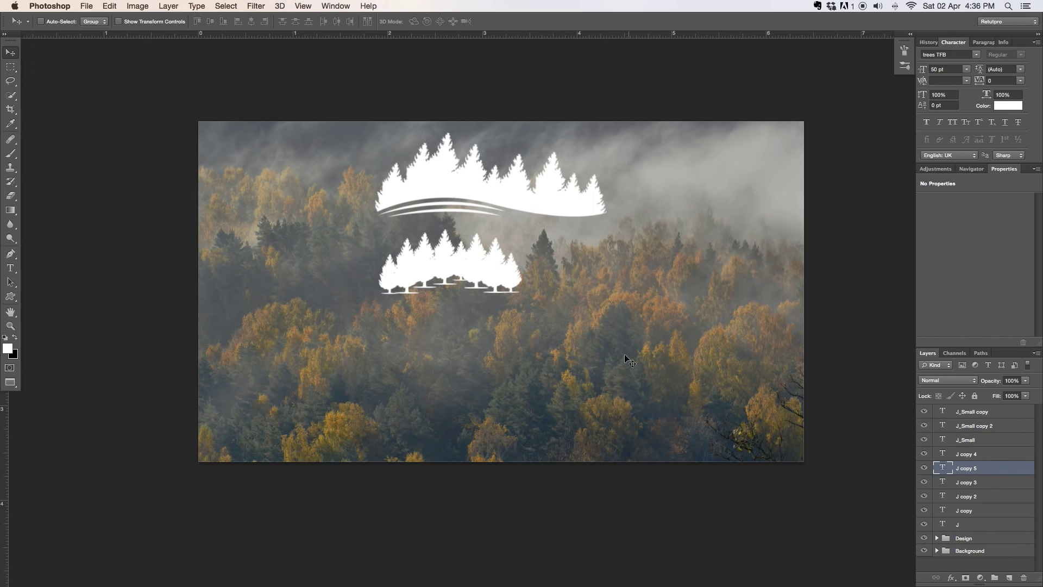
left_click_drag(598, 304, 634, 316)
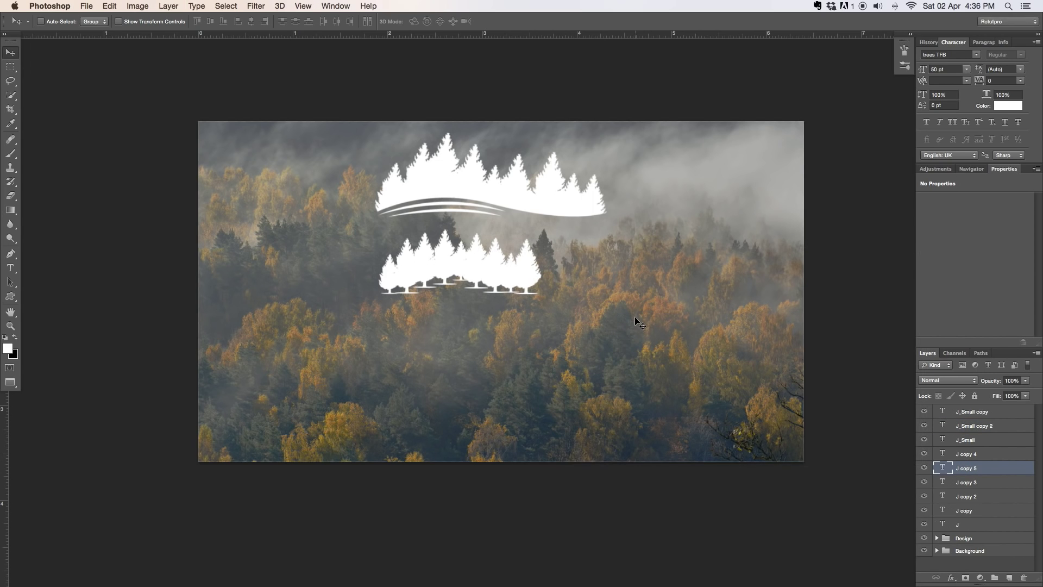
key("Right")
key("Down")
key("super+j")
left_click_drag(552, 294, 569, 298)
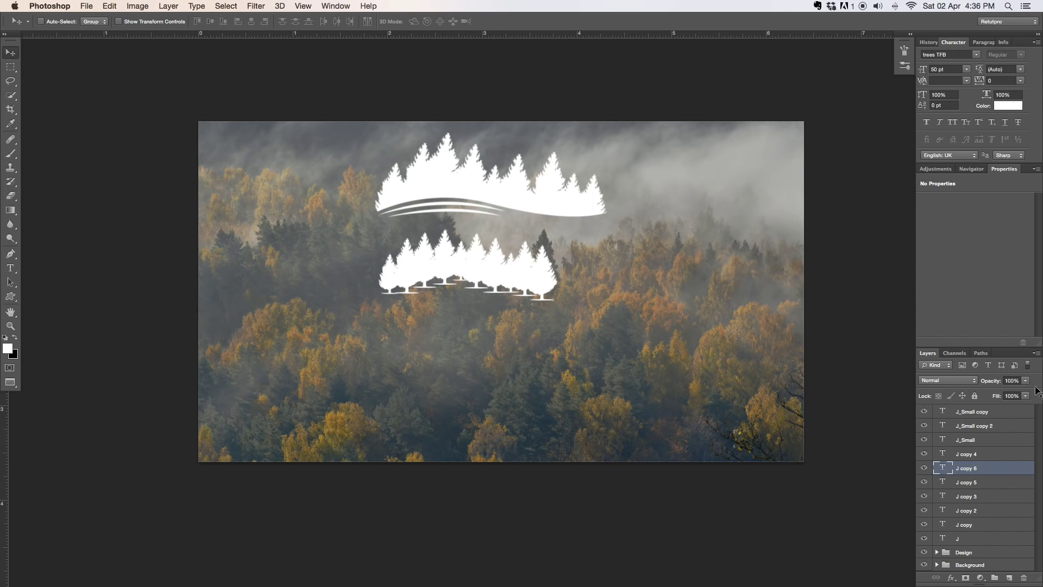
Step: Duplicate J copy 6 and place the copy level with it at the row's right end, with a narrow gap between their tips
left_click_drag(561, 319, 580, 319)
key("Left")
key("Left")
key("Left")
key("Left")
key("Left")
key("Left")
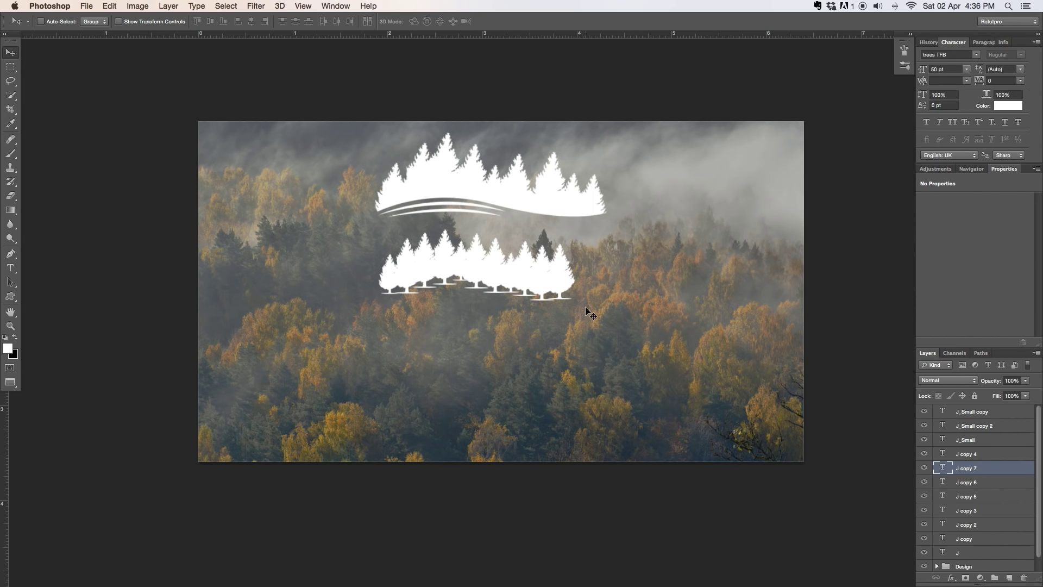
key("Right")
key("Right")
key("Right")
key("Right")
key("Right")
key("Right")
key("Right")
key("Right")
key("Right")
key("Right")
key("Right")
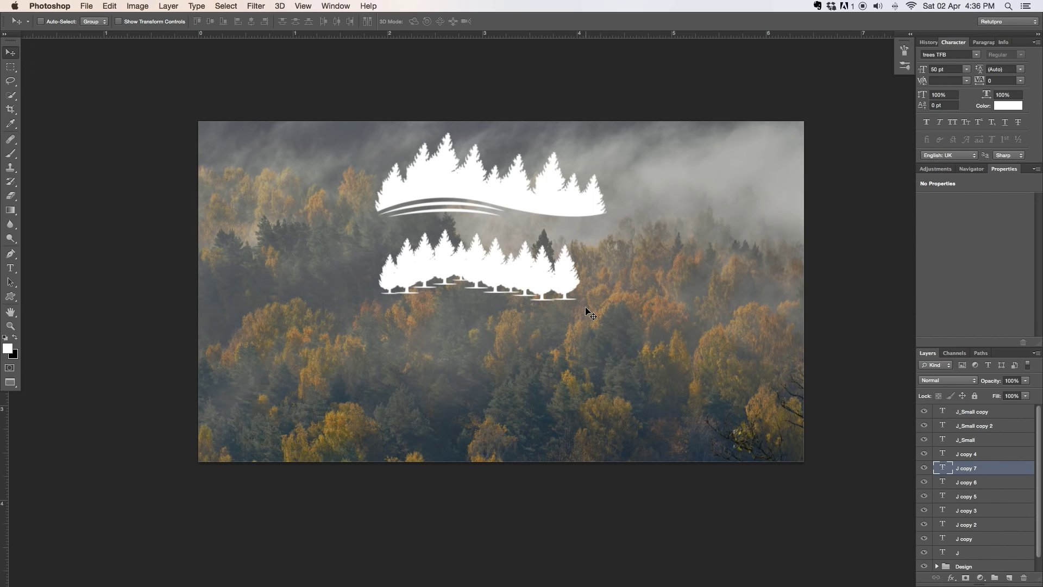
Step: Duplicate the J_Small tree and place the copy at the row's right end, slightly lower than its neighbouring large tree
left_click(988, 454)
left_click(992, 441)
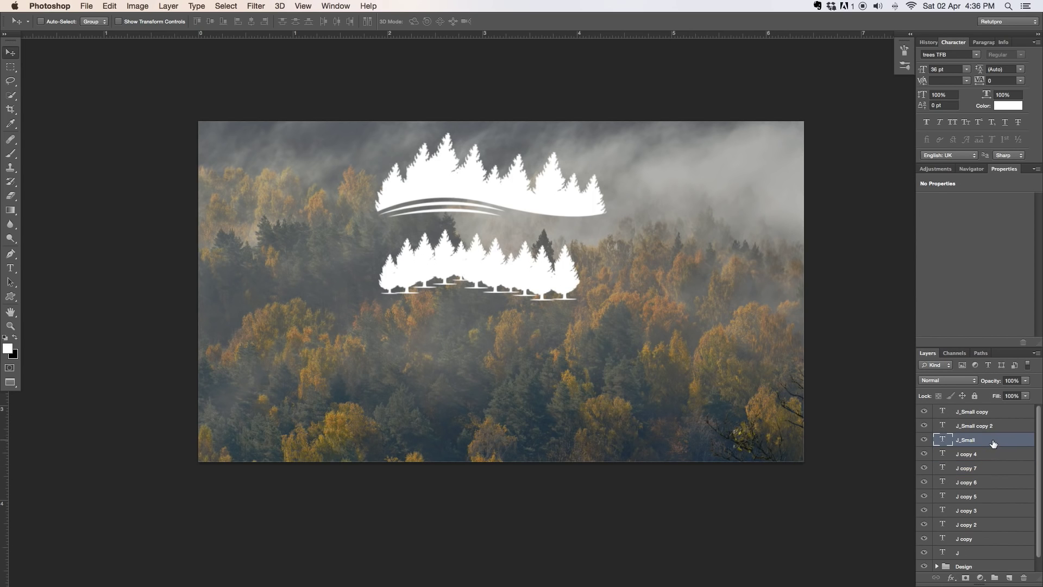
left_click_drag(549, 303, 615, 264)
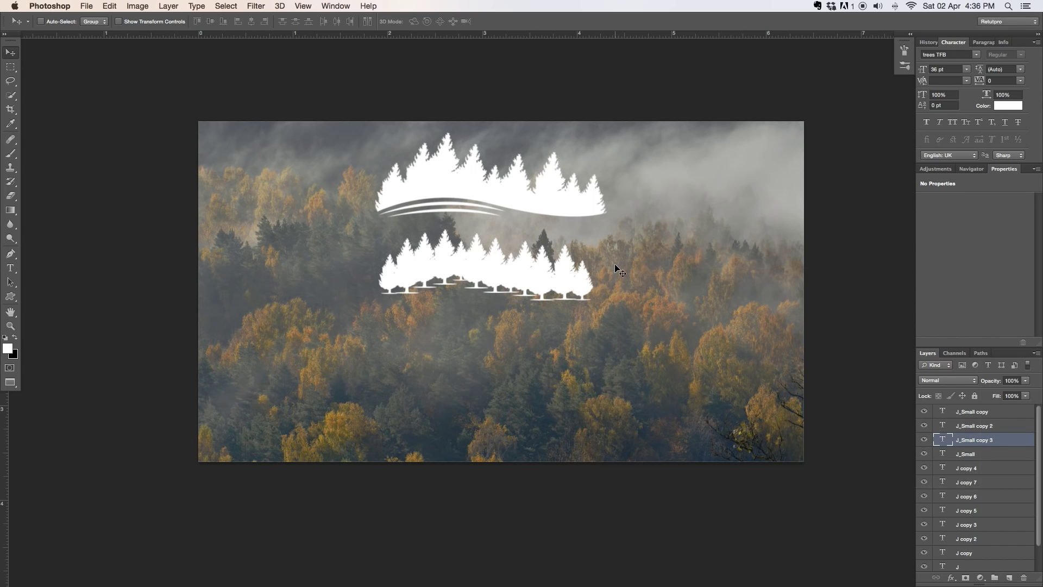
key("Down")
key("Down")
key("Down")
key("Down")
key("Down")
Step: Duplicate the right-end small tree and place the copy in the gap between the first two trees of the row
left_click_drag(672, 265, 482, 251)
key("Down")
key("Down")
key("Down")
key("Down")
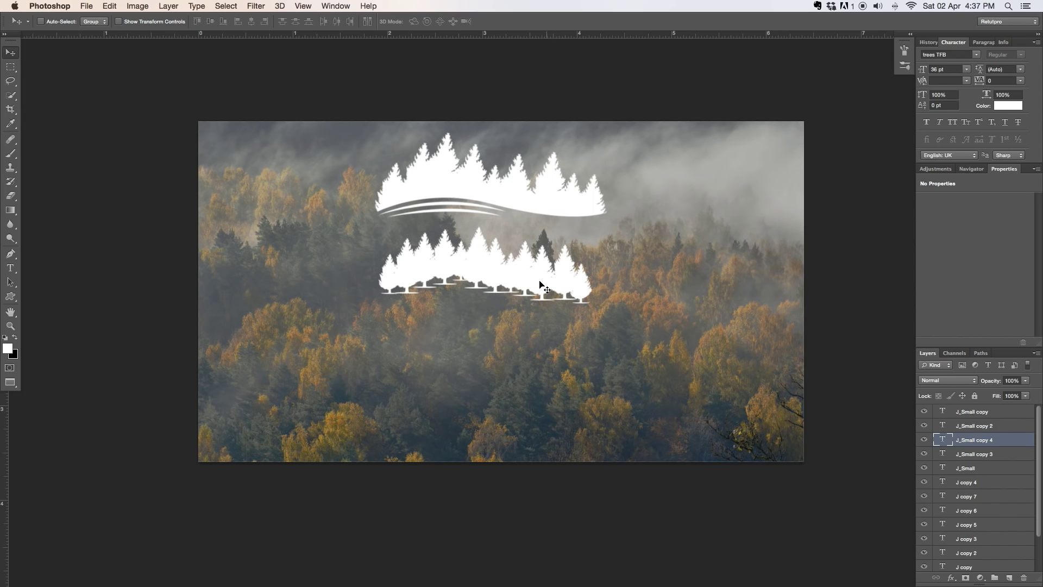
left_click_drag(527, 264, 433, 280)
Step: Rasterize all tree text layers from J_Small copy down to J, merge them into one layer and check its visibility
left_click_drag(1000, 348, 1003, 270)
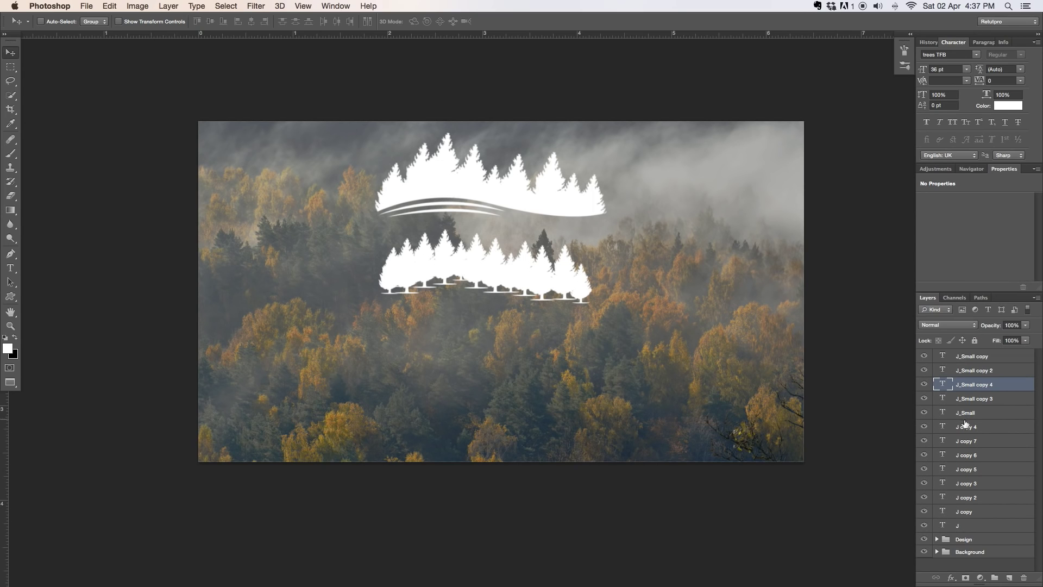
left_click(981, 359)
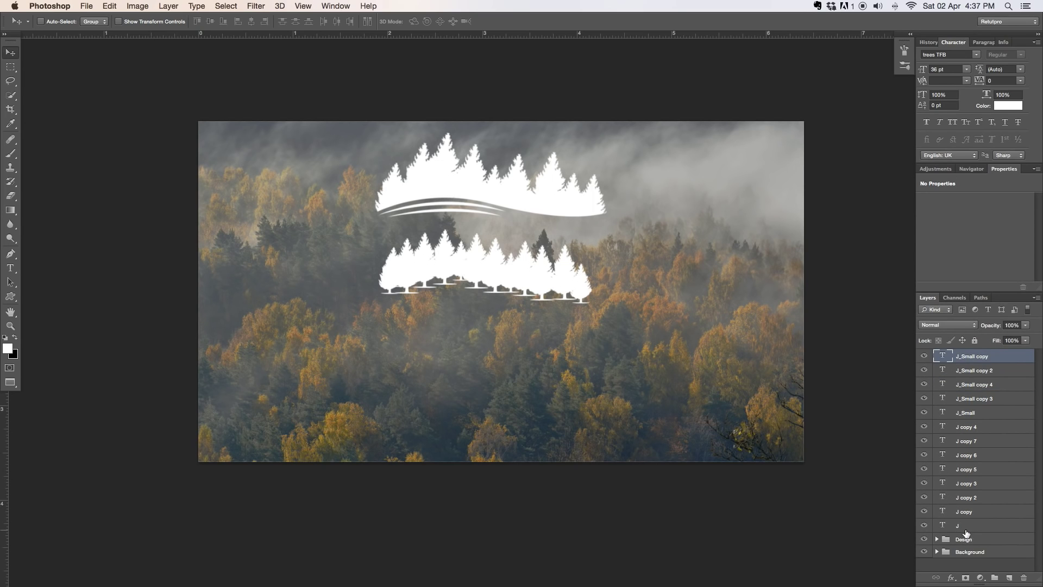
left_click(987, 527, "shift")
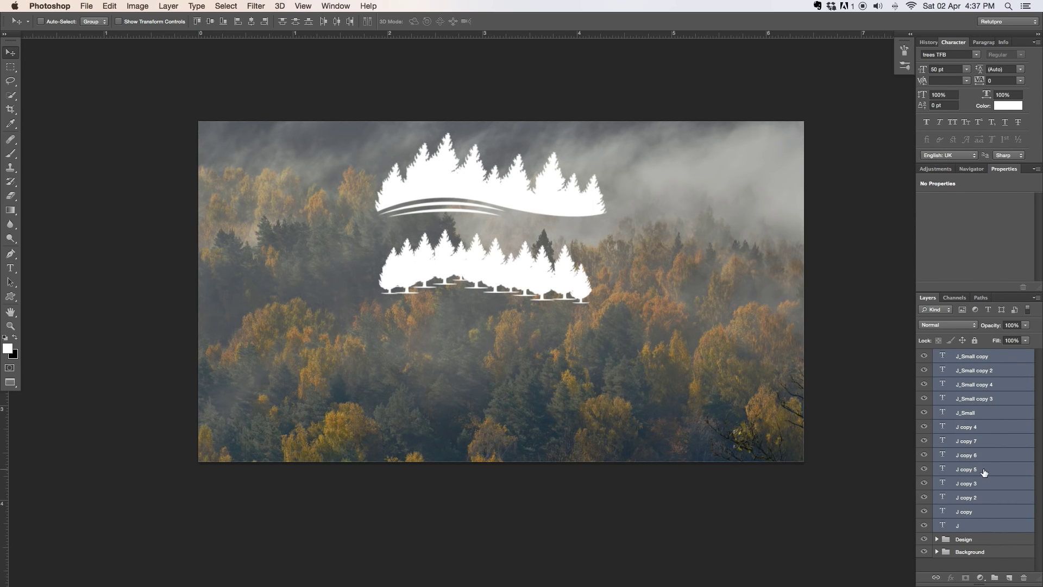
right_click(991, 416)
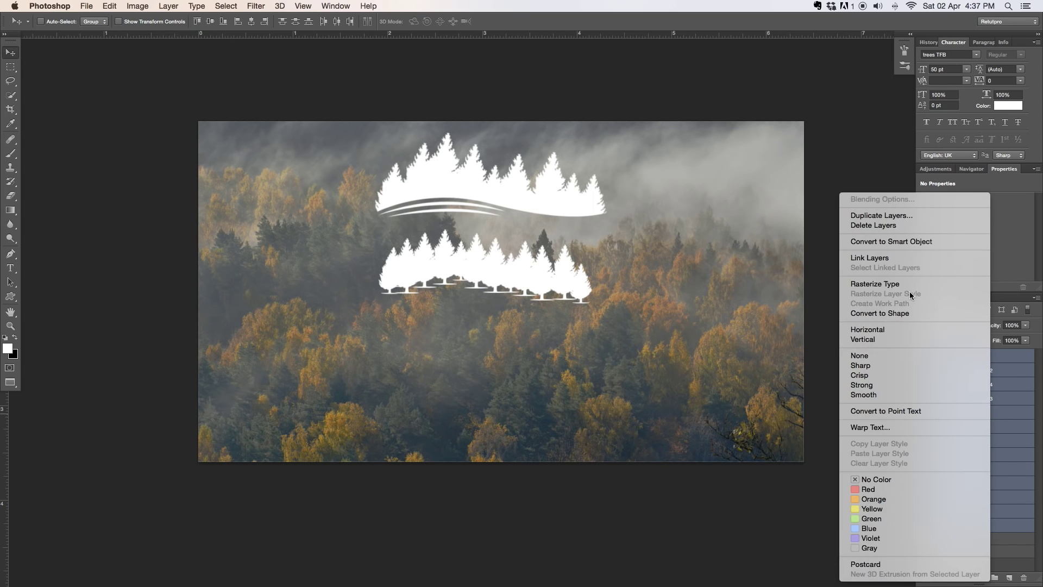
left_click(894, 282)
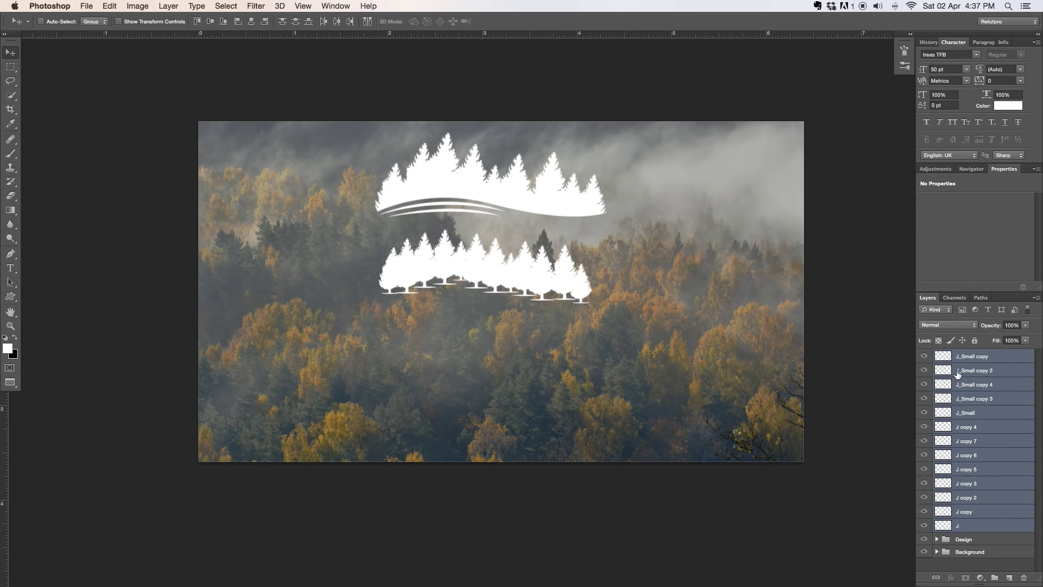
right_click(957, 374)
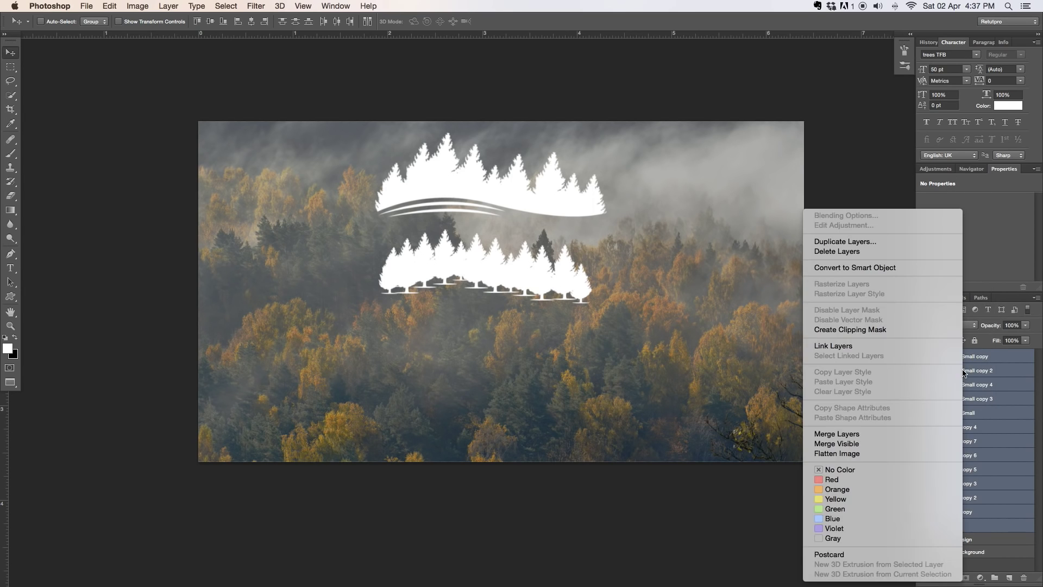
left_click(824, 434)
left_click(925, 358)
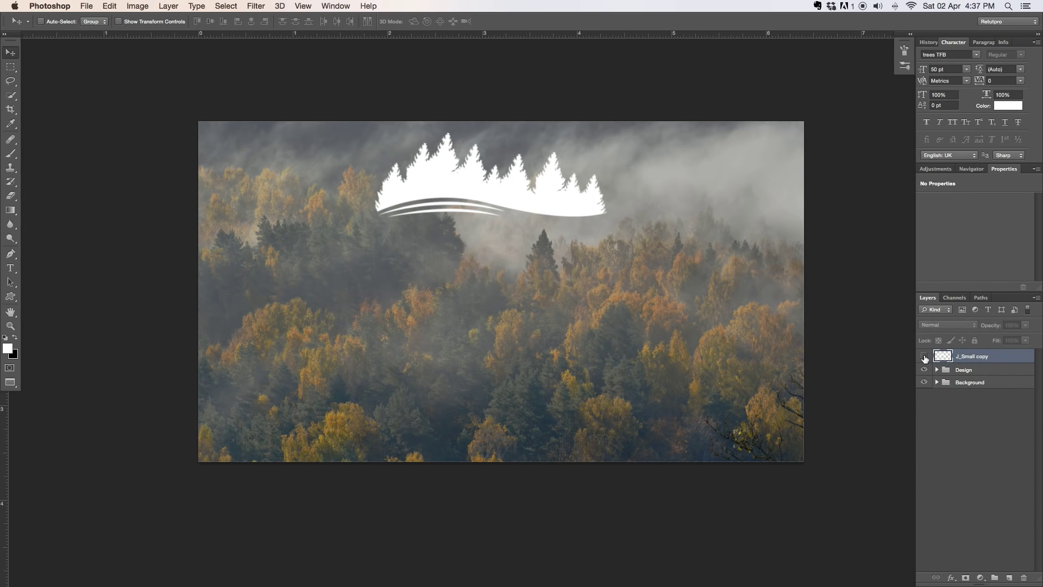
left_click(924, 358)
left_click(925, 358)
left_click(925, 358)
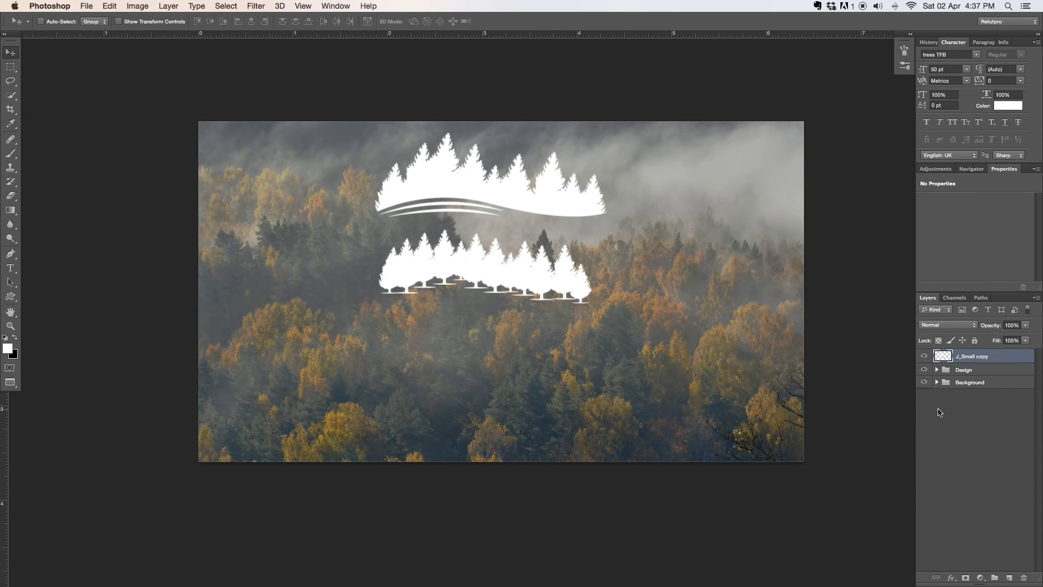
Step: Draw a closed Pen path with a wavy upper edge across the tree bases, enclosing the trunks and the area below
key("p")
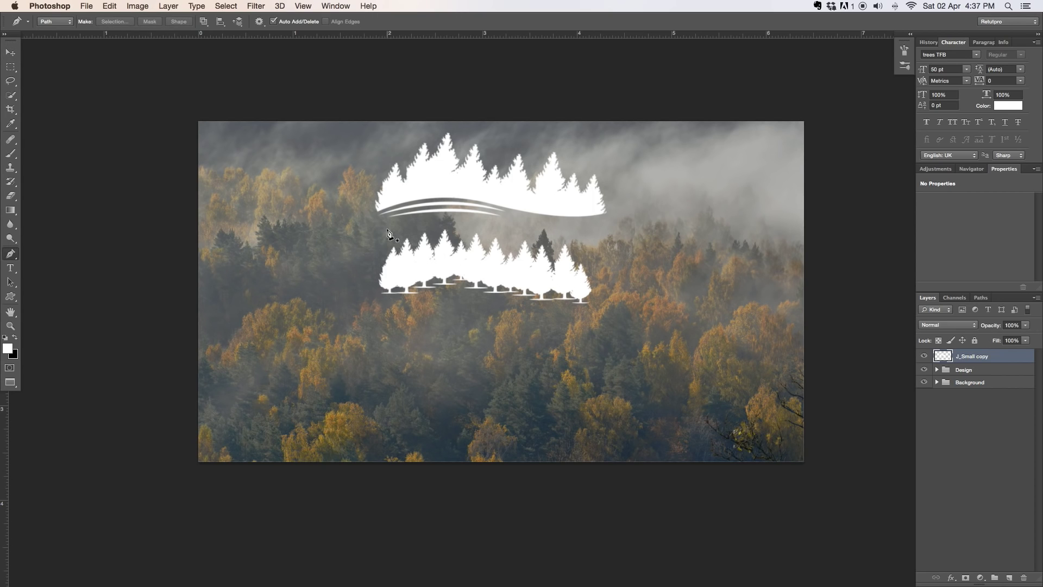
left_click(381, 290)
left_click_drag(487, 281, 535, 295)
left_click_drag(598, 292, 651, 287)
left_click(645, 312)
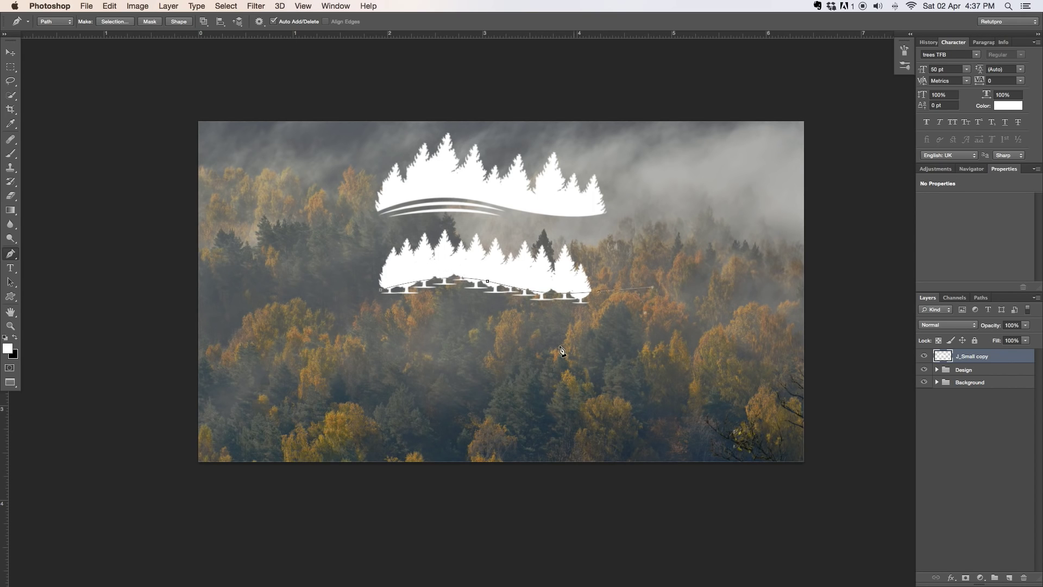
left_click(546, 348)
left_click(462, 358)
left_click(407, 353)
left_click(343, 352)
left_click(348, 334, "super")
left_click(377, 327)
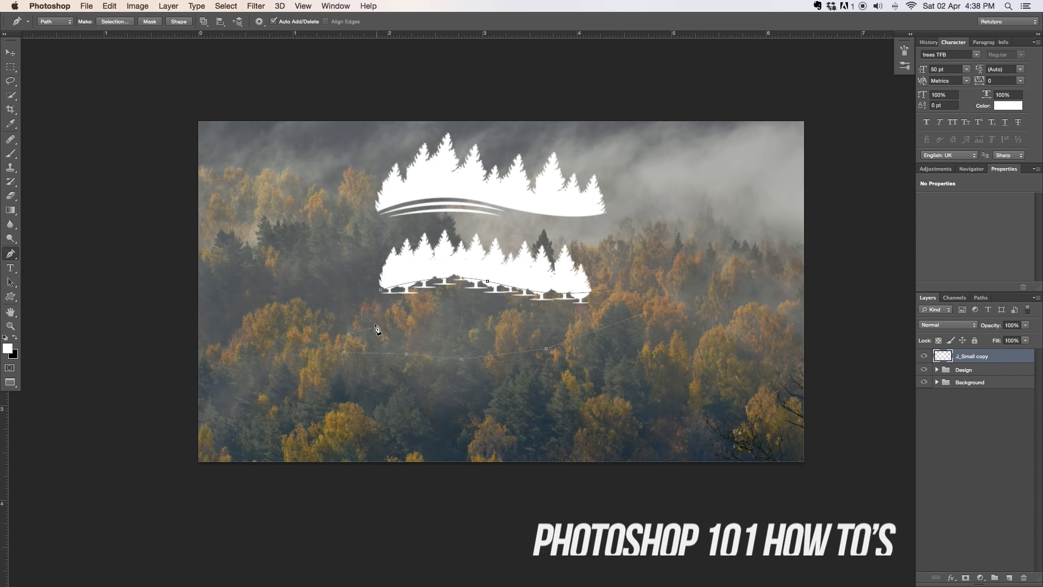
left_click(361, 307)
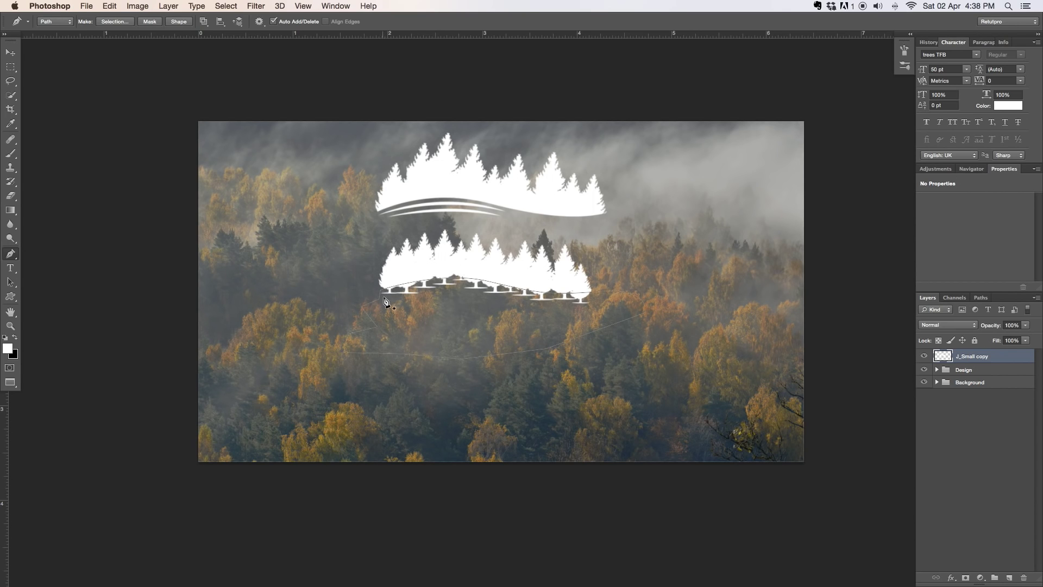
Step: Turn the path into a new anti-aliased selection with 0 pixels feather and delete the trunks inside it
right_click(420, 303)
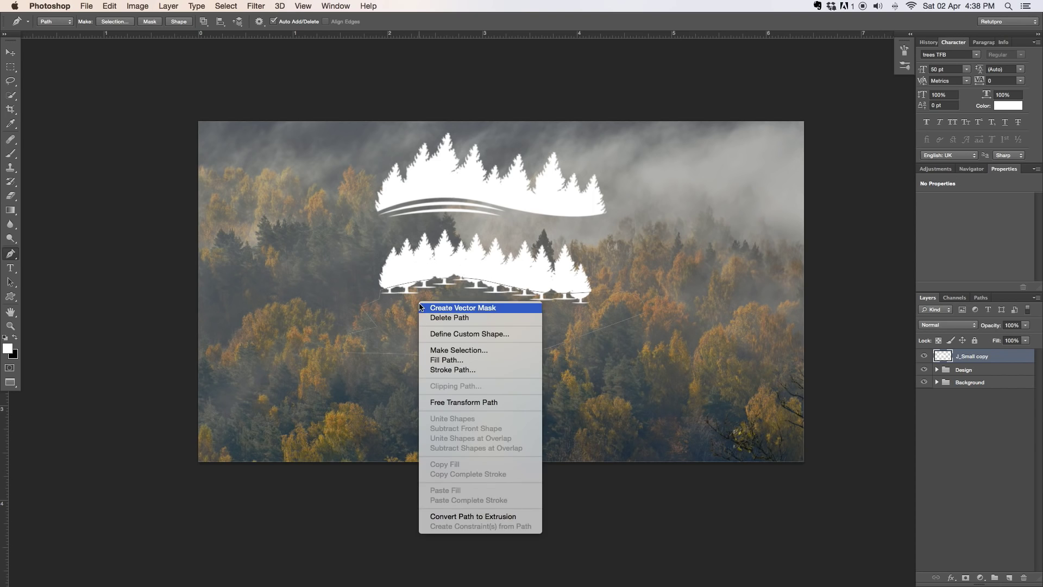
left_click(456, 349)
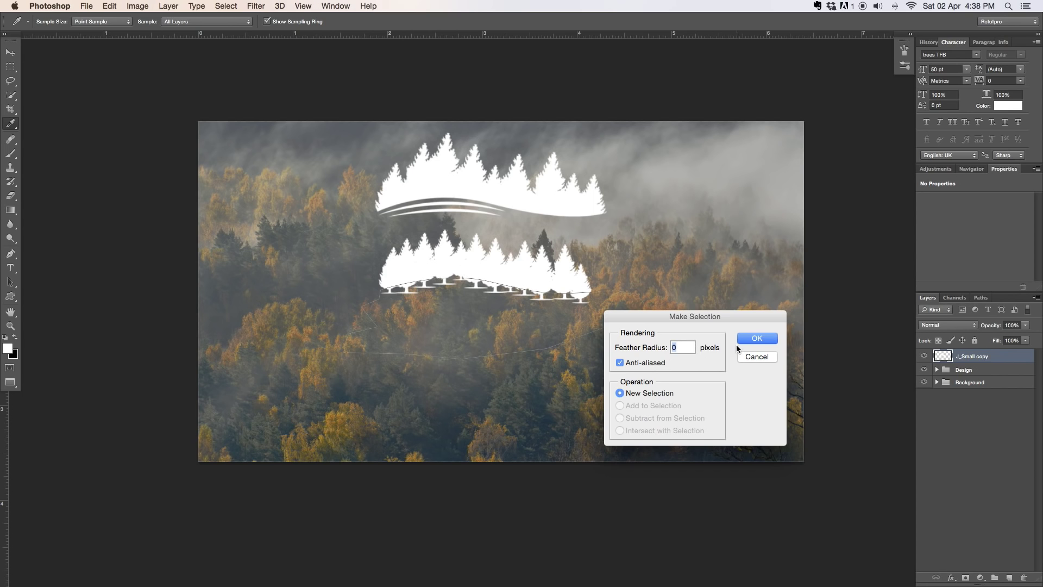
left_click(757, 338)
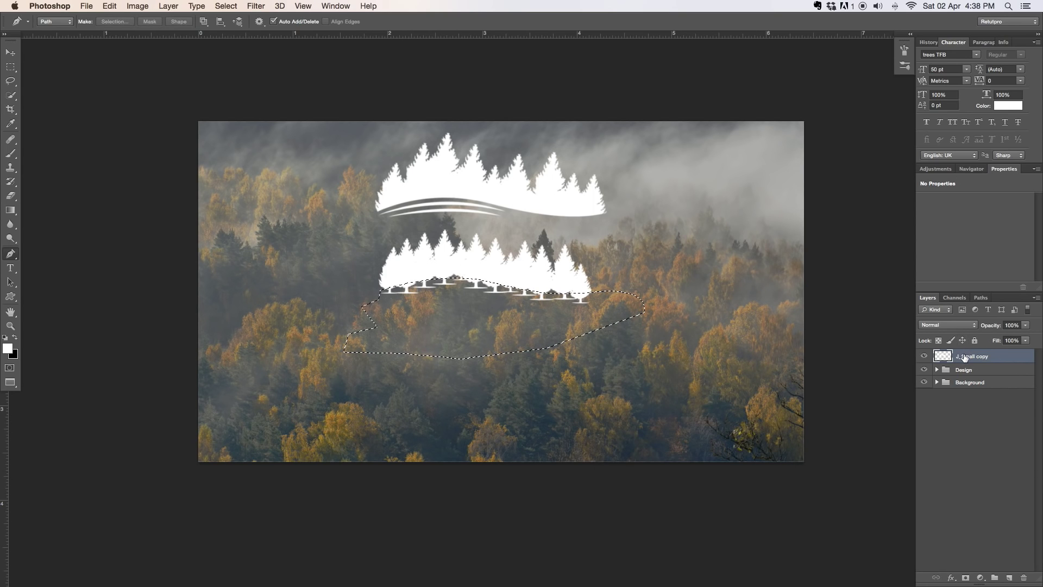
key("Delete")
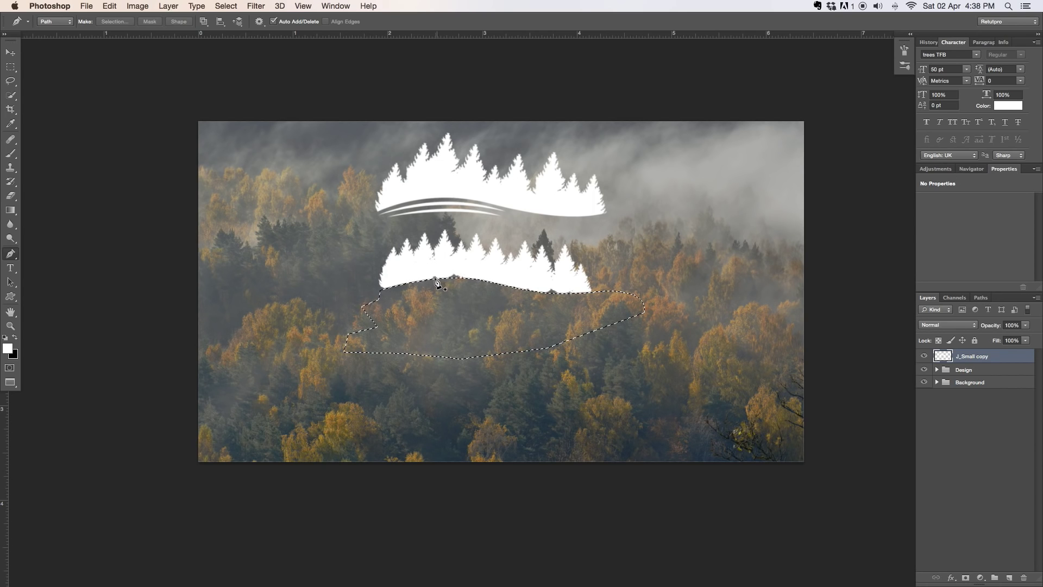
left_click(558, 290)
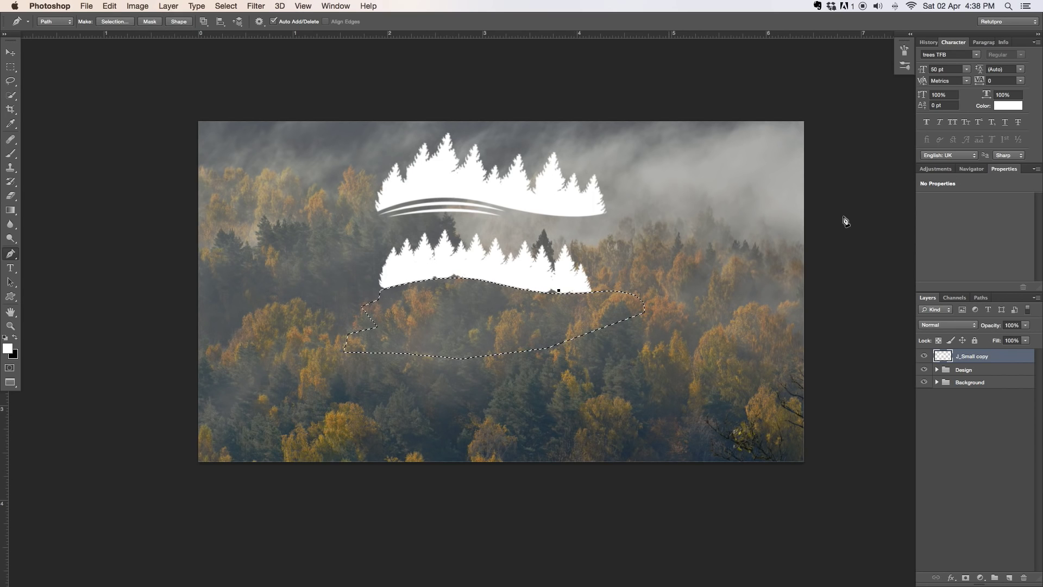
left_click(928, 42)
left_click(912, 199)
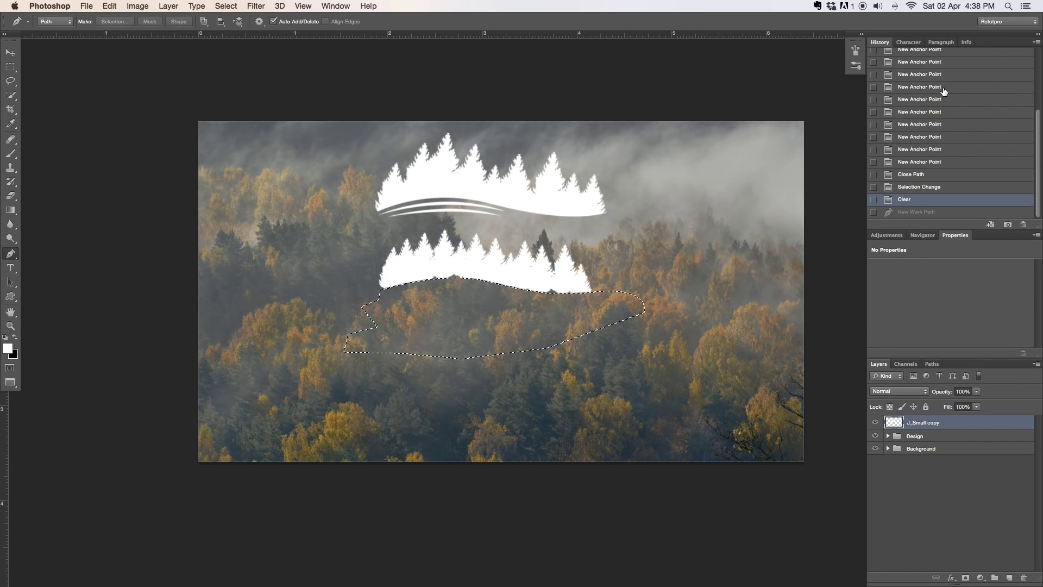
left_click(909, 42)
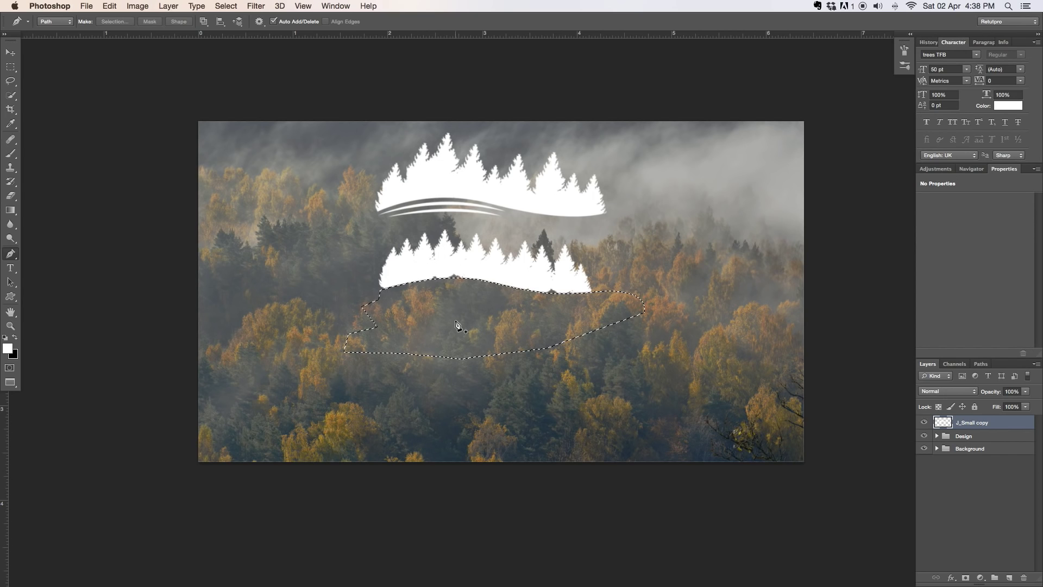
Step: Invert the selection, brush white over the gaps along the silhouette's lower edge, and deselect
left_click(11, 67)
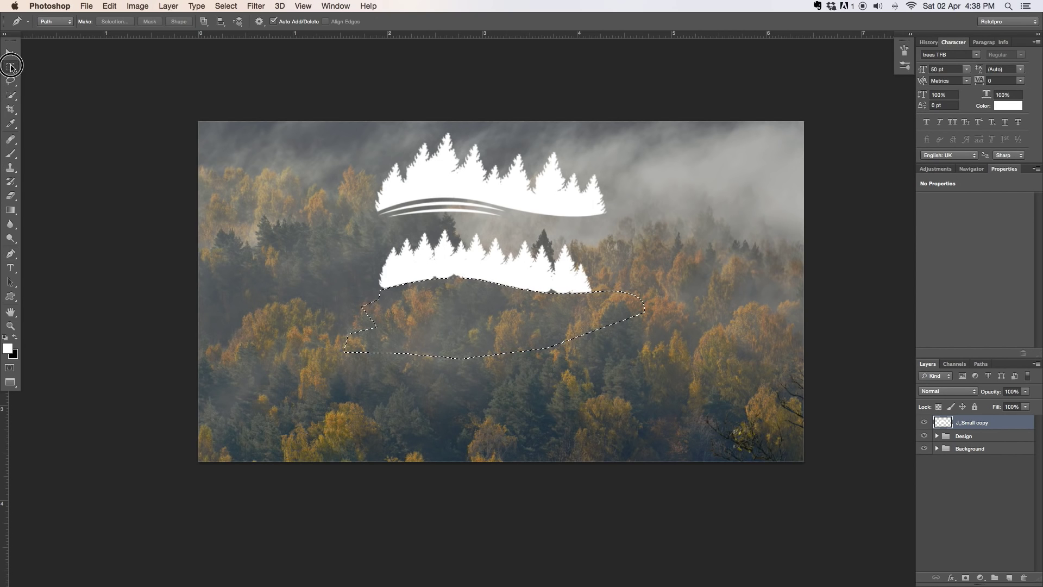
right_click(447, 300)
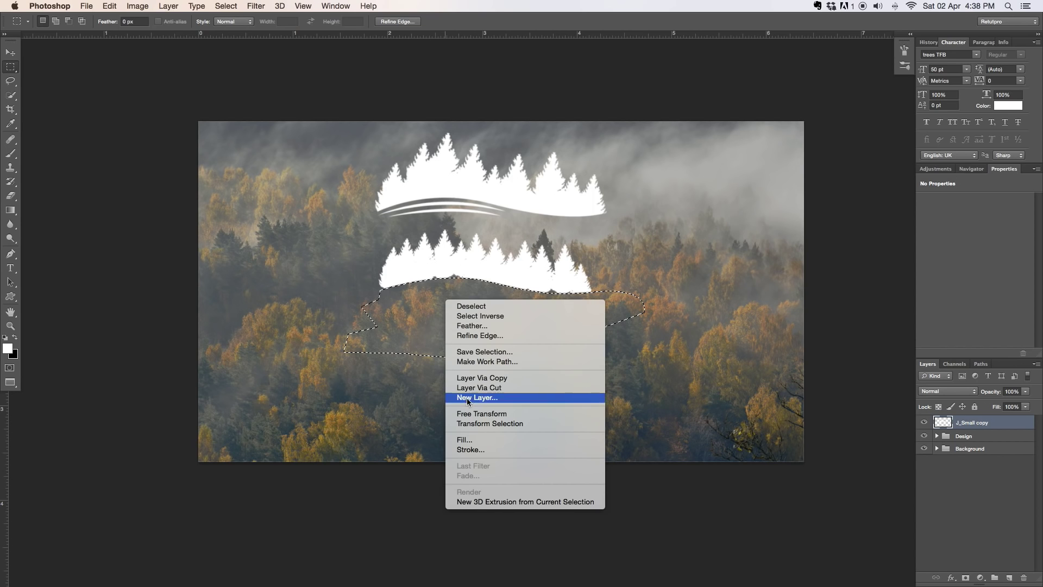
left_click(487, 317)
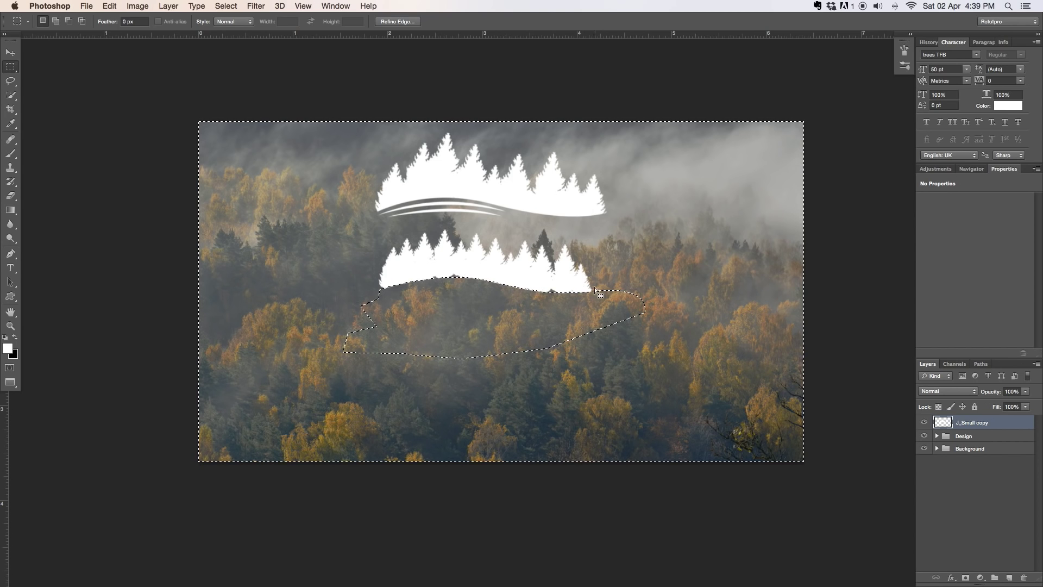
left_click(11, 155)
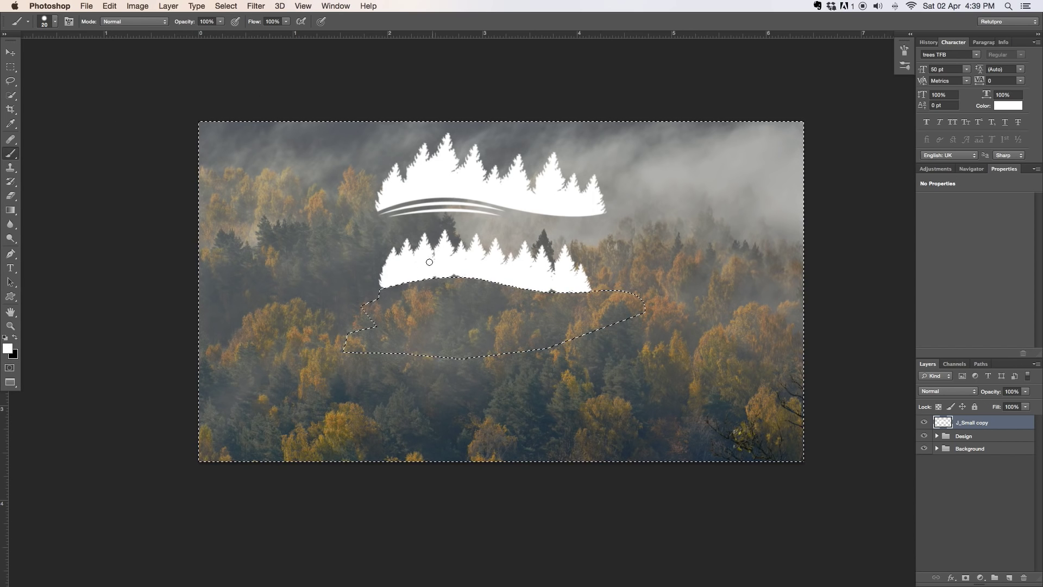
left_click(466, 274)
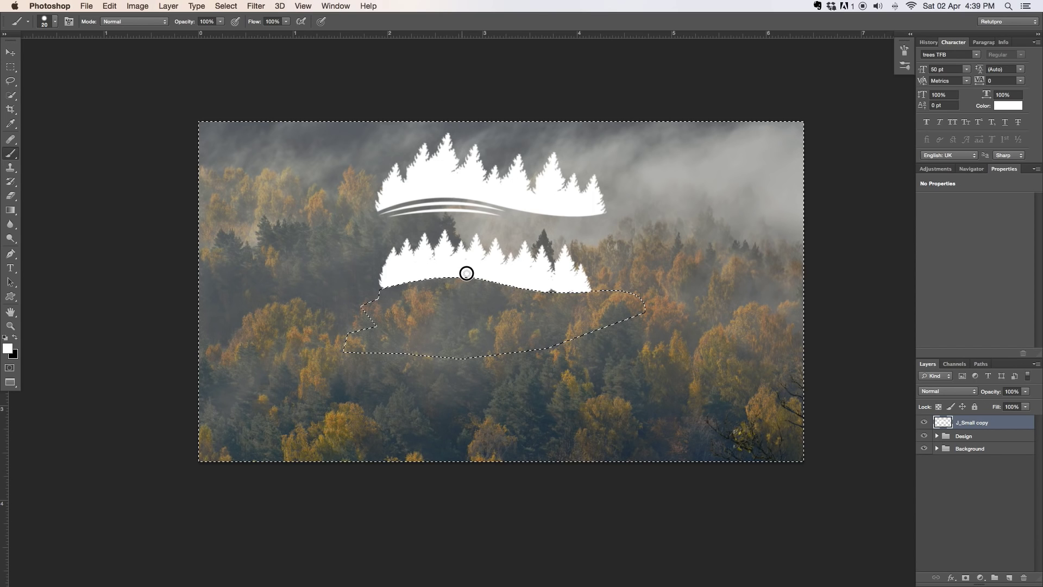
mouse_move(466, 273)
left_mouse_down()
mouse_move(574, 297)
mouse_move(553, 292)
mouse_move(580, 289)
mouse_move(481, 277)
left_mouse_up()
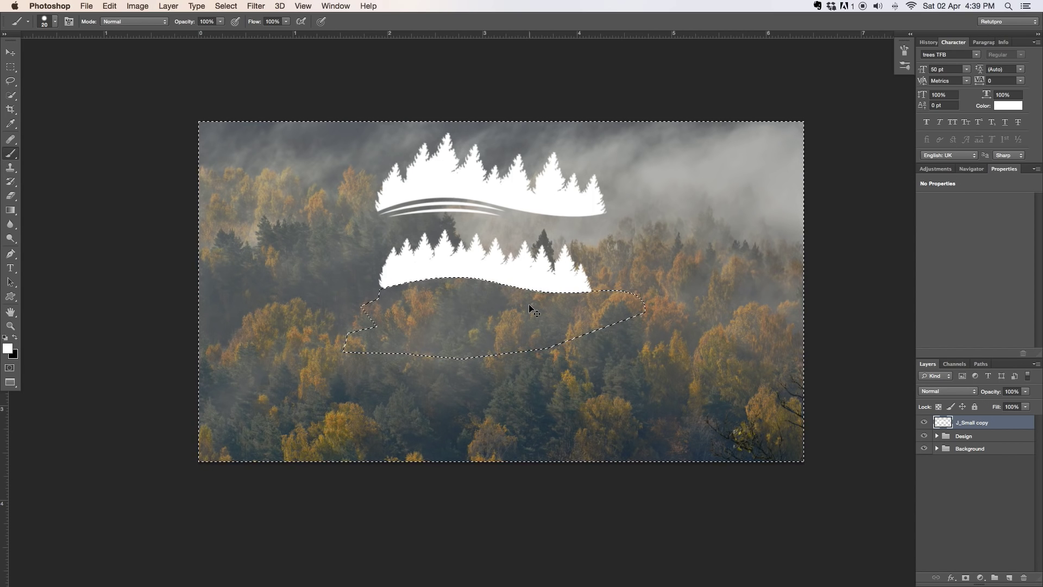
key("super+d")
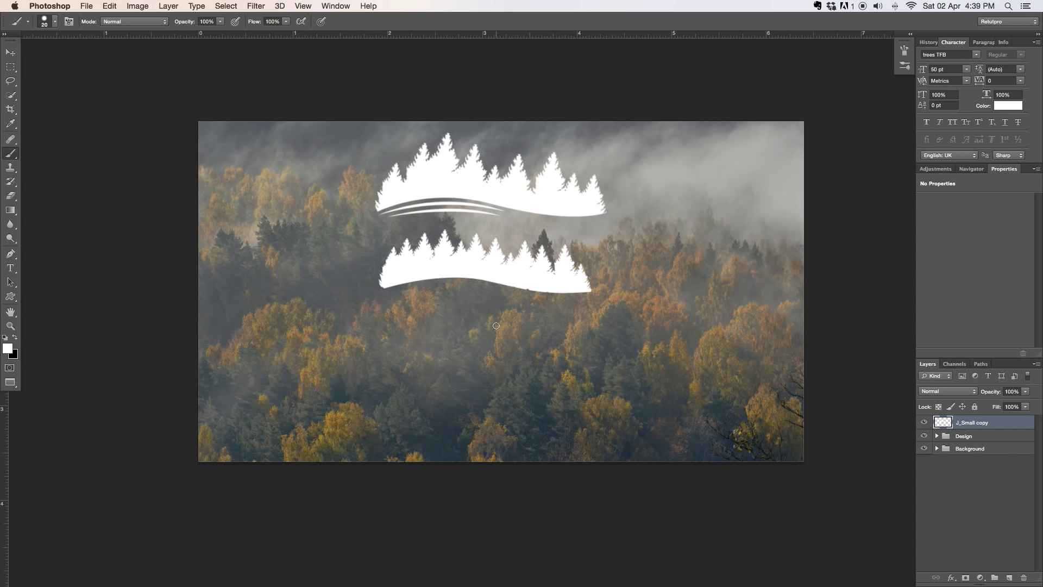
Step: Step back in history to before the deselection, brush white along the silhouette's wavy lower edge inside the restored selection, and deselect
key("z")
left_click(544, 287)
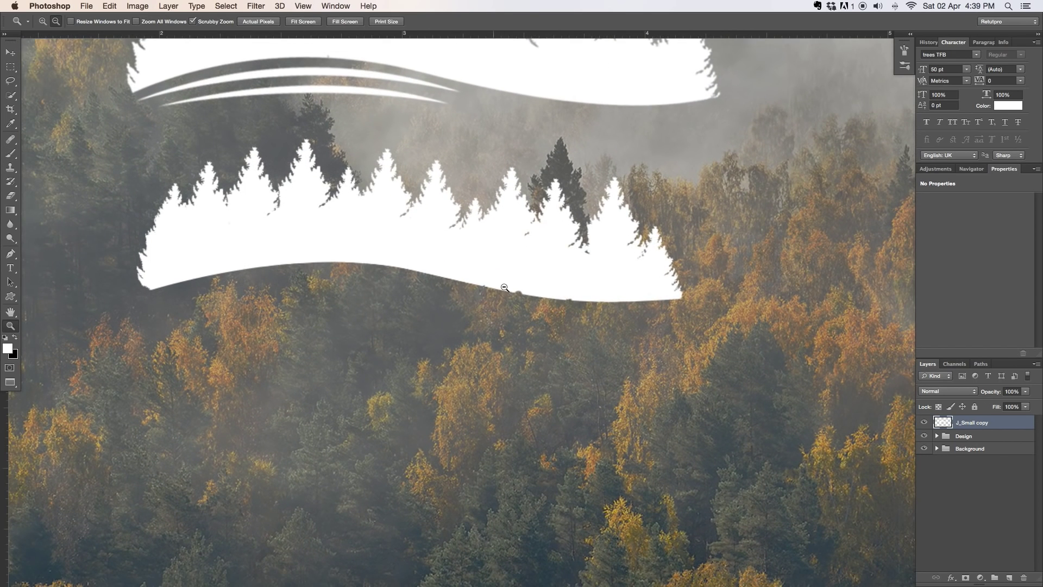
left_click(932, 43)
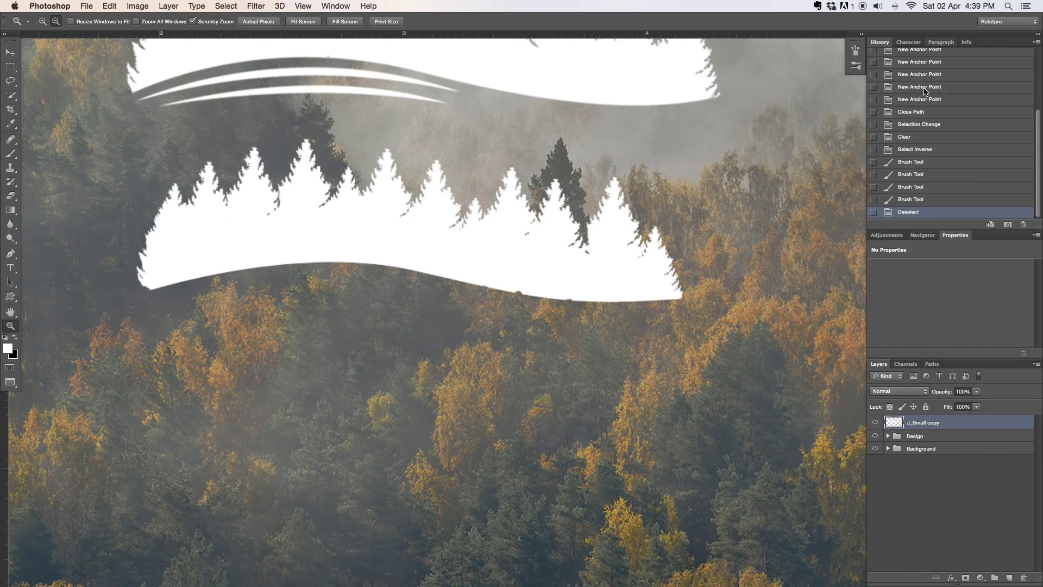
left_click(916, 199)
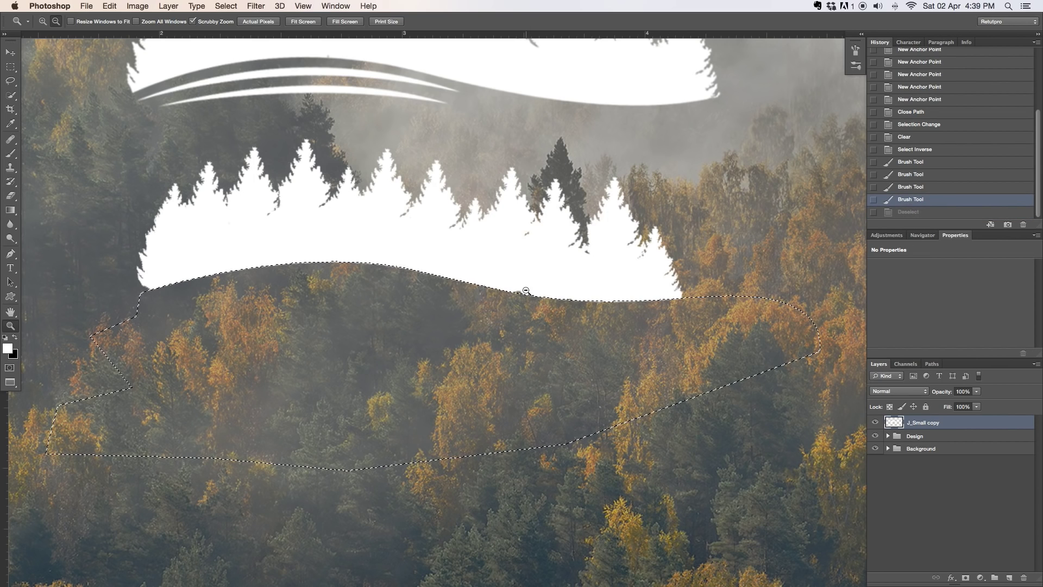
key("b")
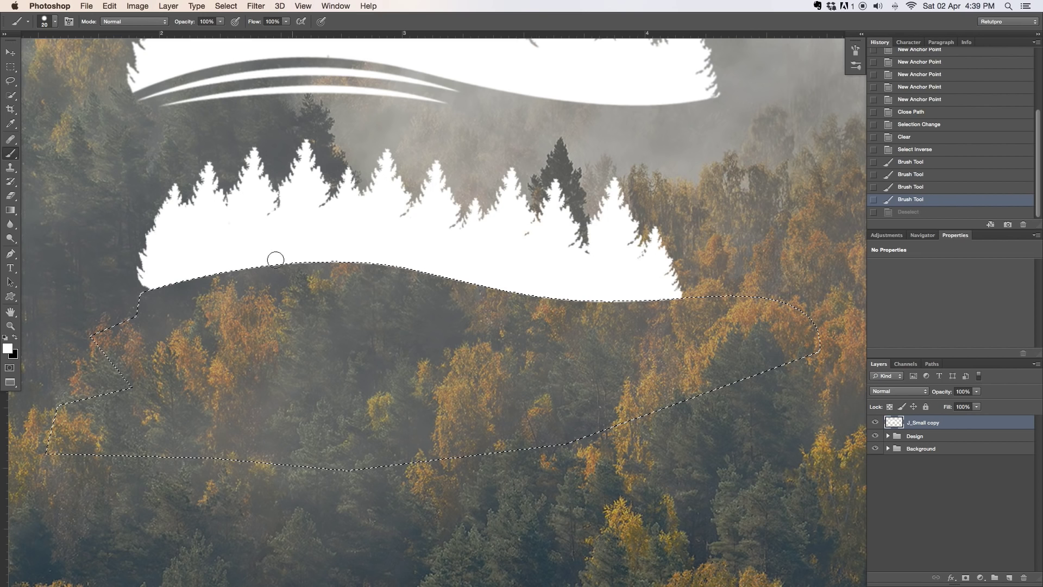
mouse_move(187, 275)
left_mouse_down()
mouse_move(336, 248)
mouse_move(399, 255)
mouse_move(387, 256)
mouse_move(517, 295)
mouse_move(650, 285)
left_mouse_up()
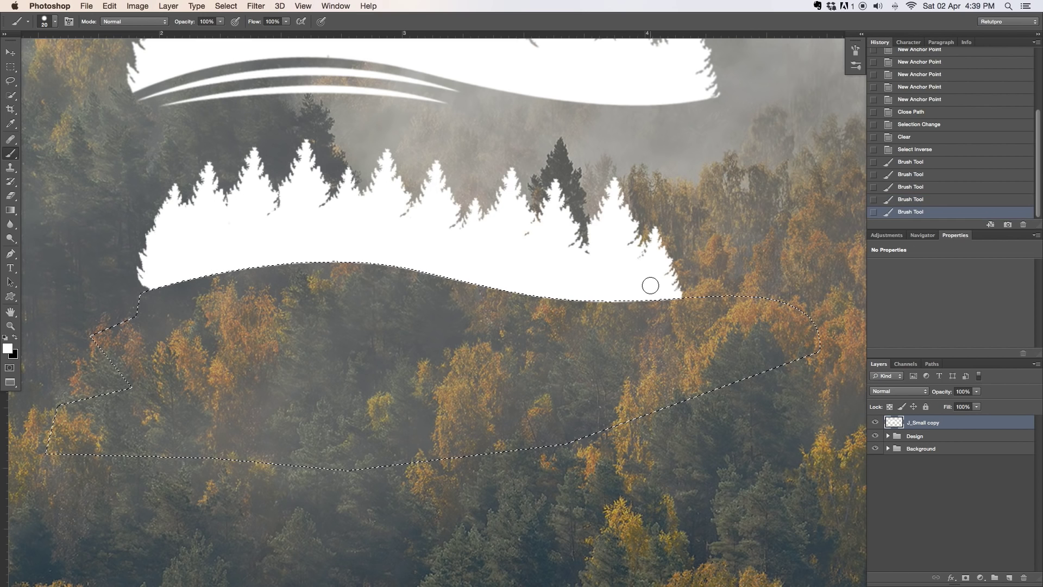
key("super+d")
Step: Draw a closed thin crescent Pen path just below the silhouette's curved base and turn it into a selection
key("z")
left_click_drag(568, 290, 542, 298)
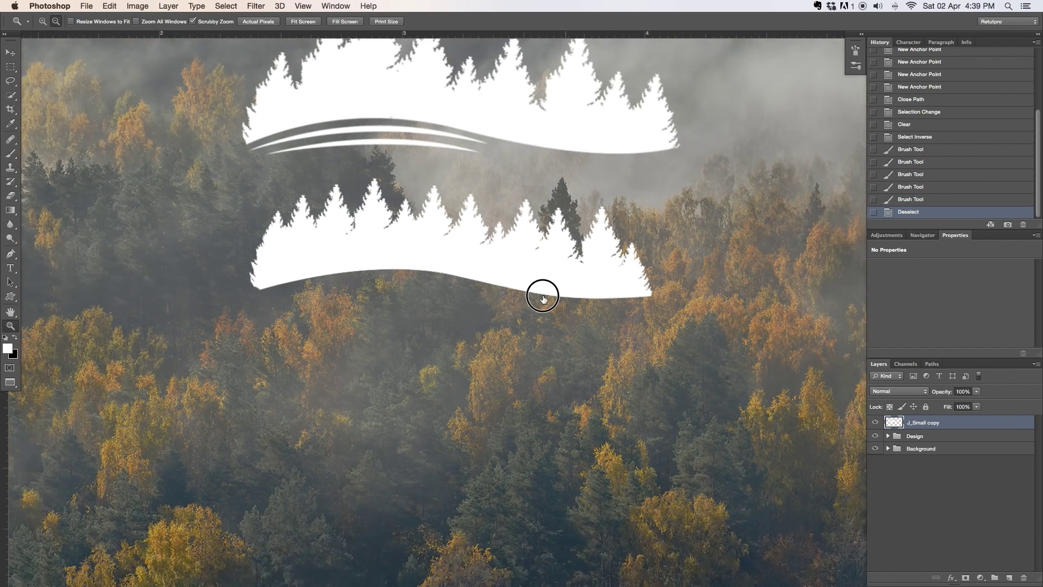
left_click(543, 298, "alt")
key("p")
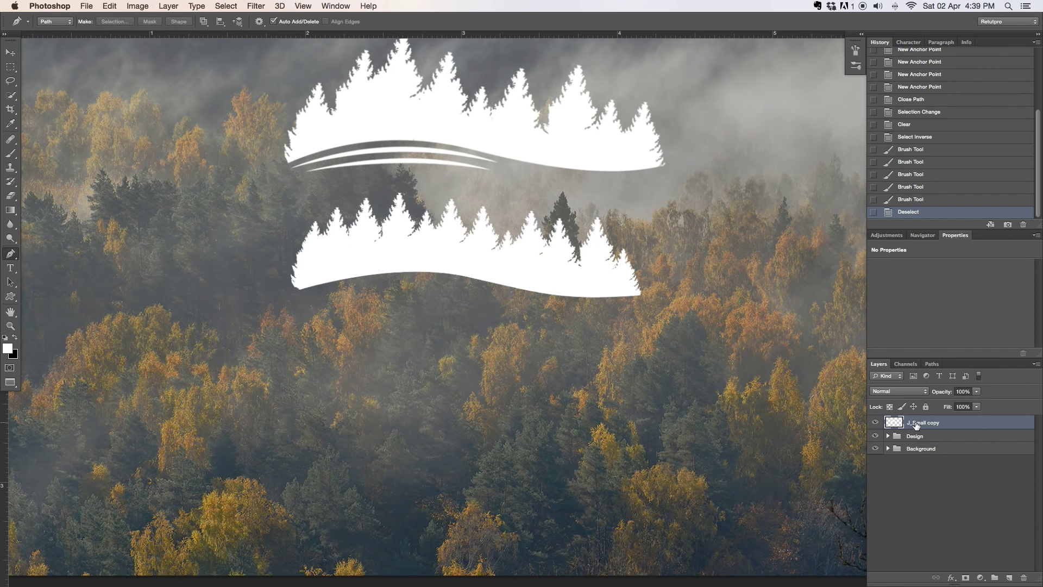
left_click(302, 294)
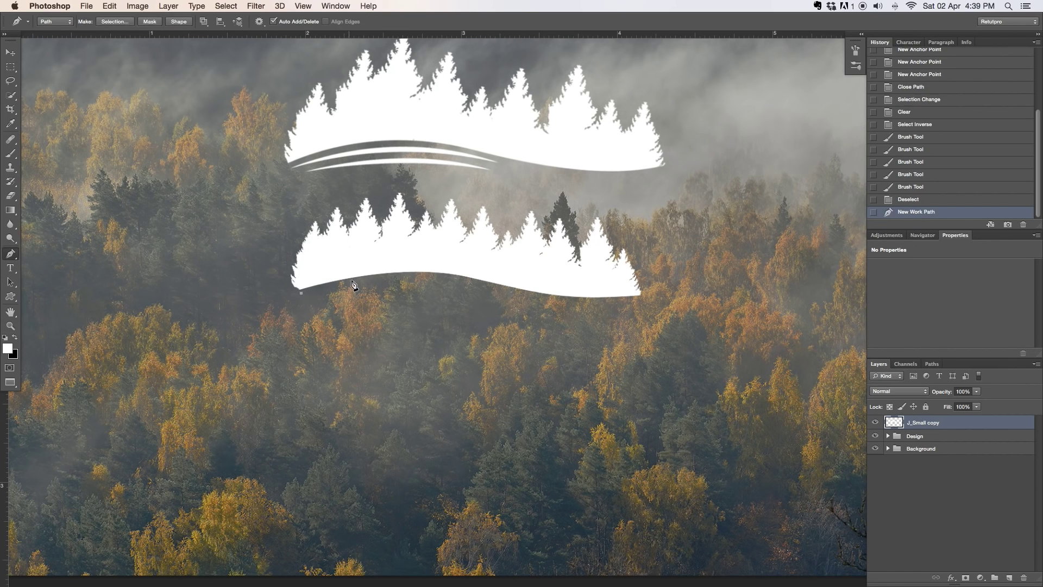
left_click_drag(509, 292, 610, 325)
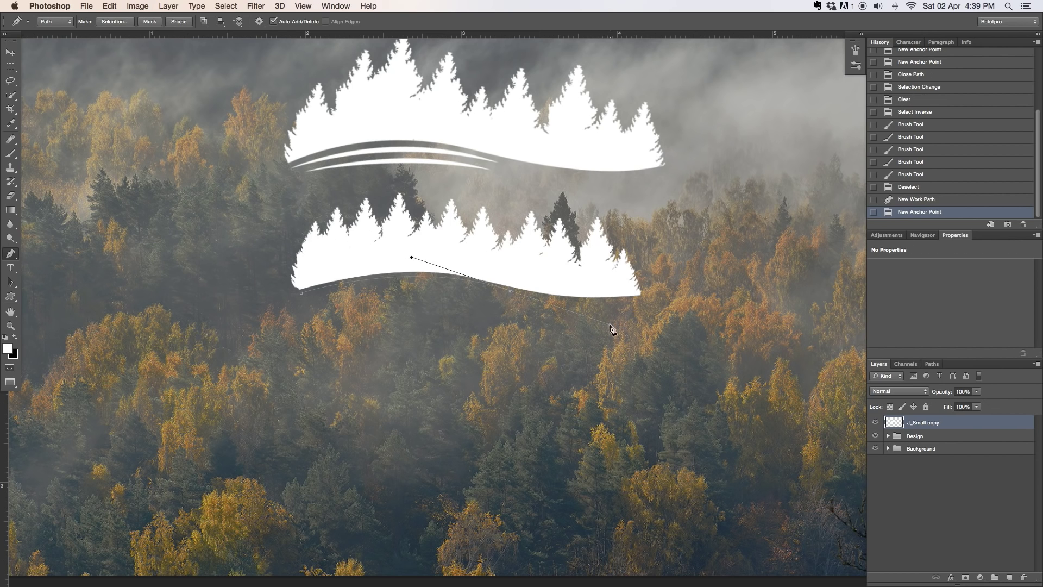
mouse_move(610, 327)
left_mouse_down()
mouse_move(447, 328)
mouse_move(445, 293)
mouse_move(467, 283)
left_mouse_up()
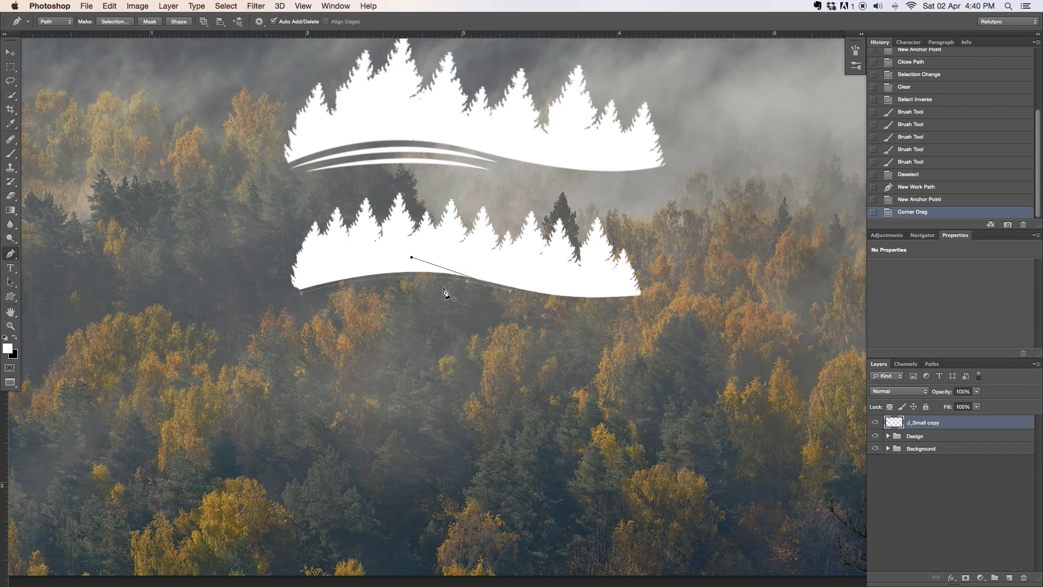
left_click_drag(303, 296, 199, 315)
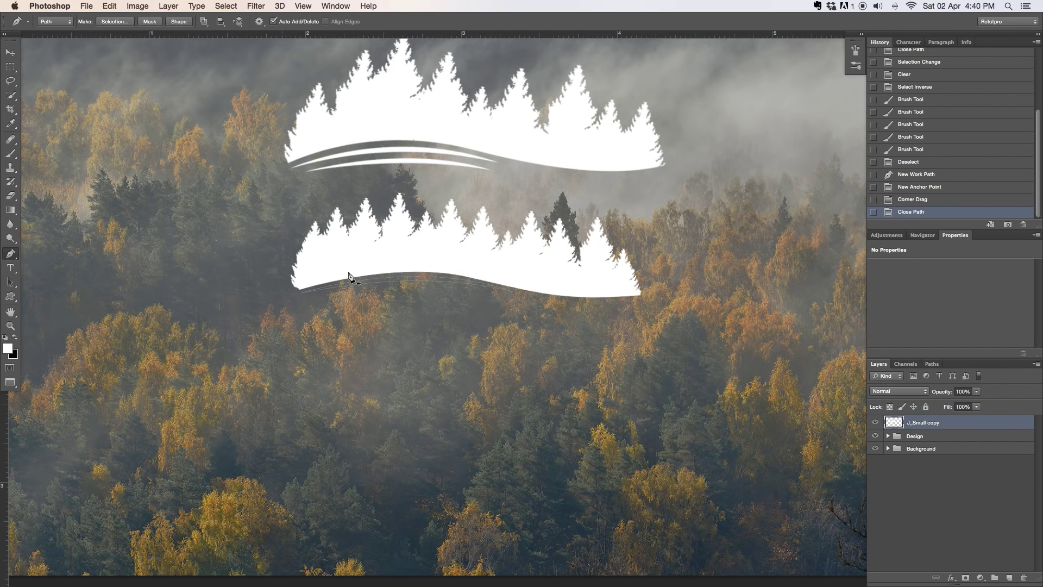
right_click(426, 279)
left_click(443, 342)
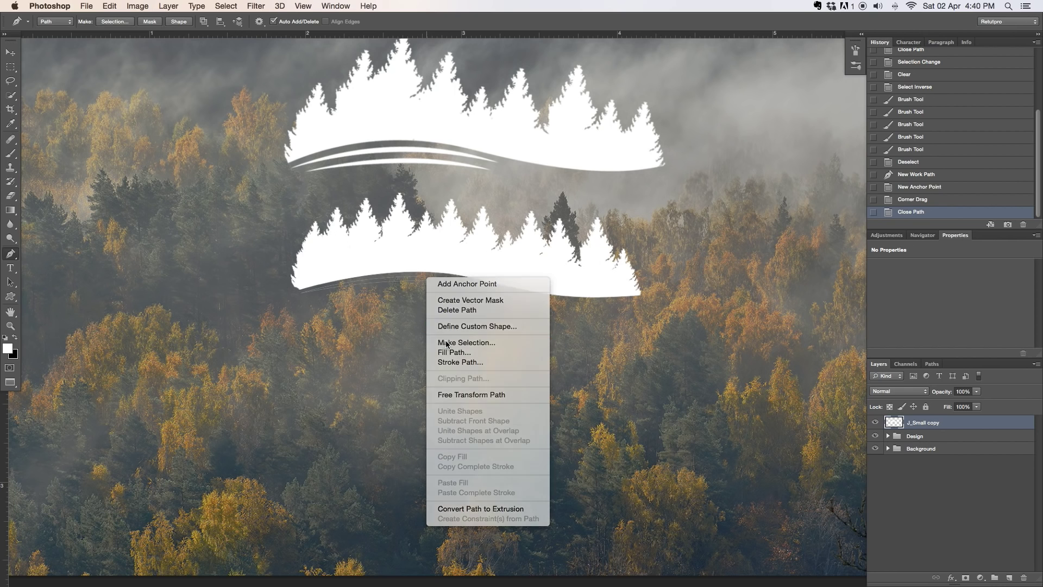
left_click(747, 340)
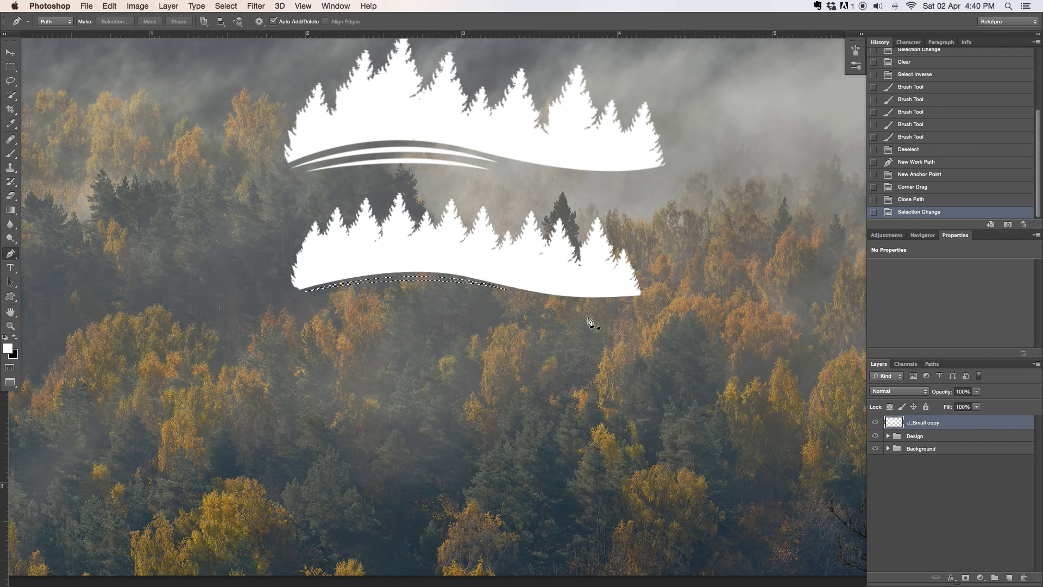
Step: Fill the crescent selection with White in Normal mode at 100% opacity, shift the selection outline slightly down, and deselect
key("m")
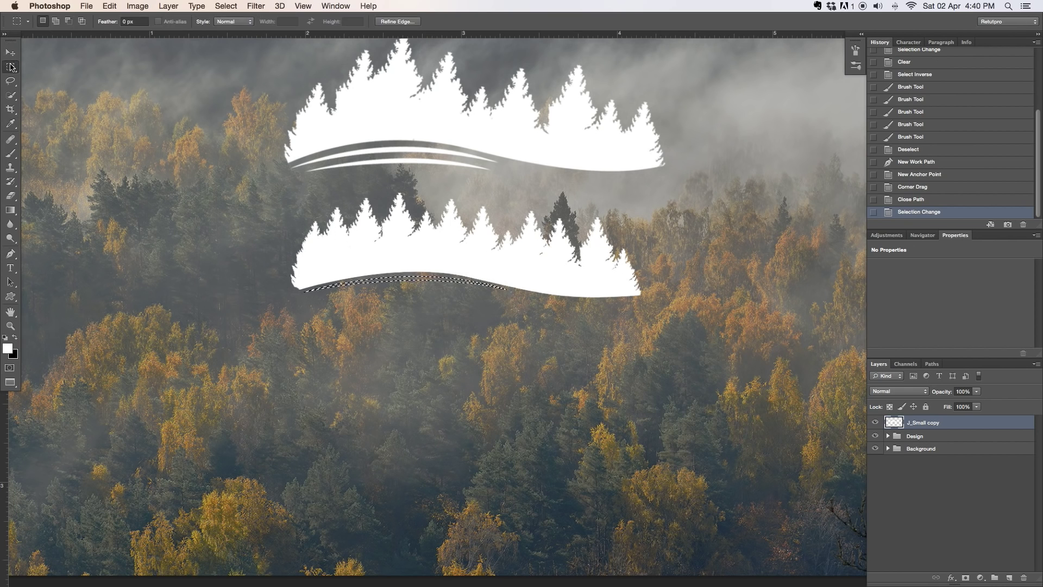
right_click(406, 277)
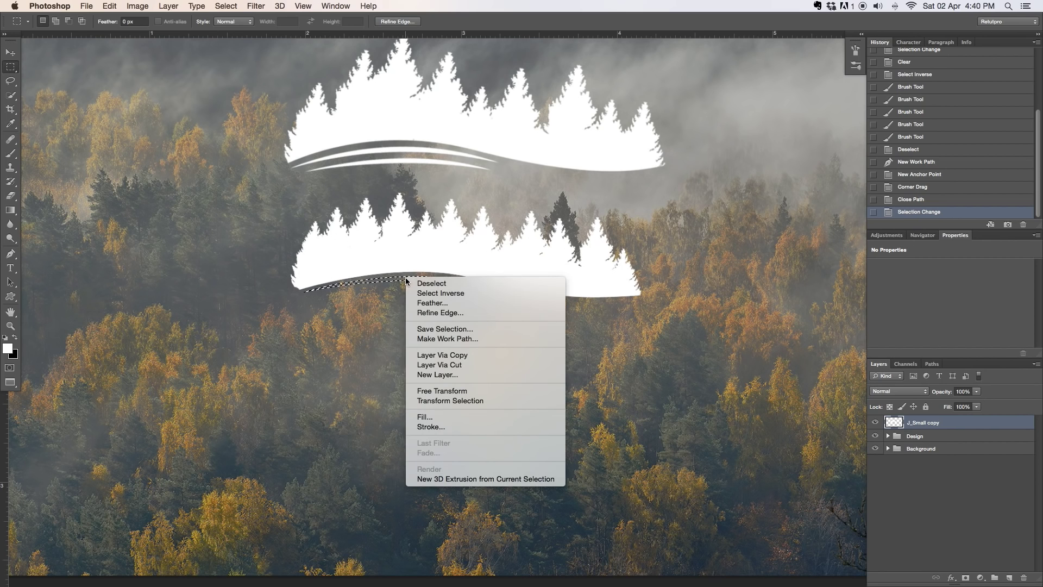
left_click(426, 417)
left_click(752, 201)
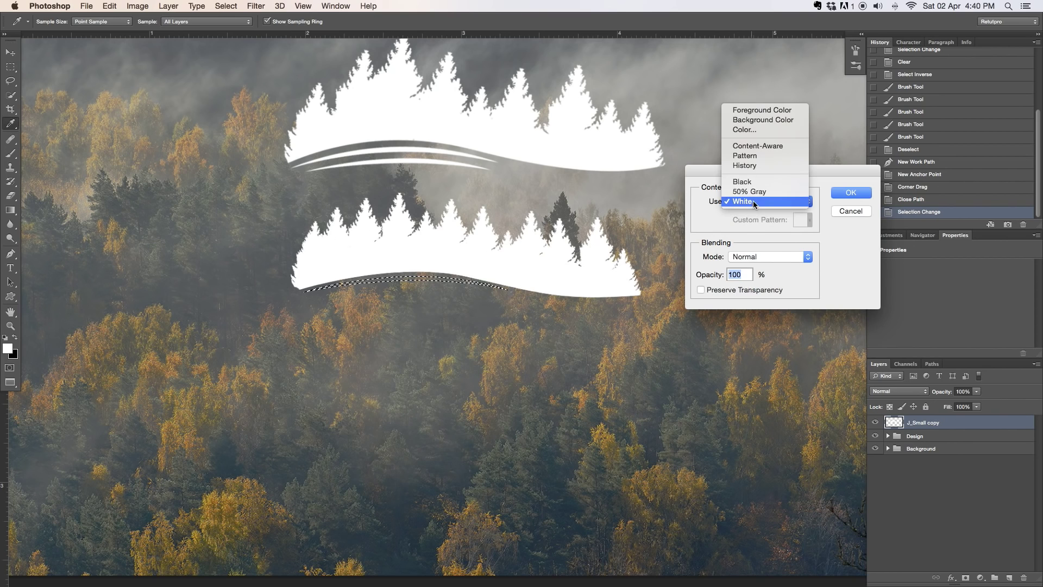
left_click(751, 200)
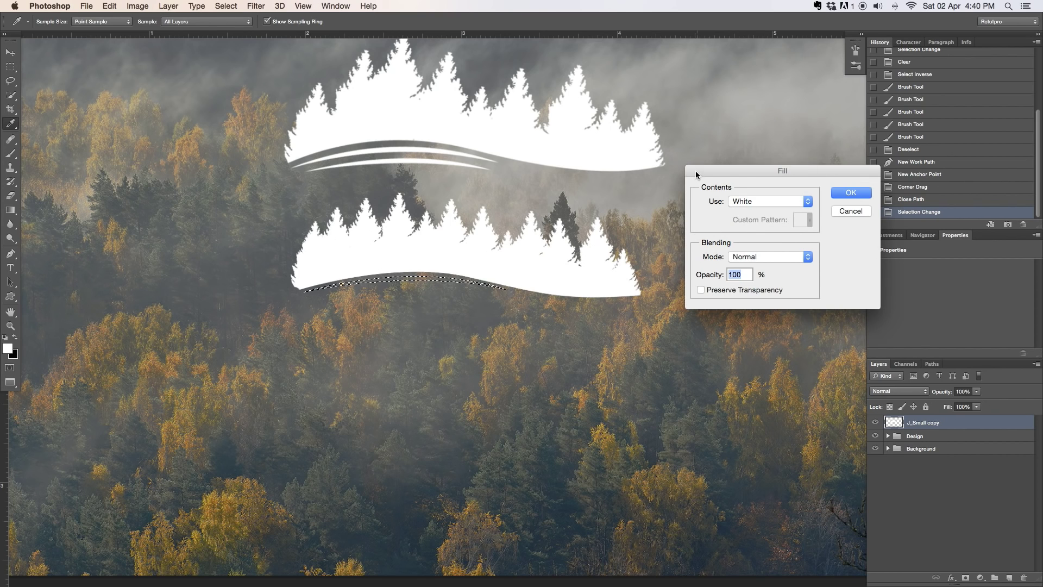
left_click(839, 194)
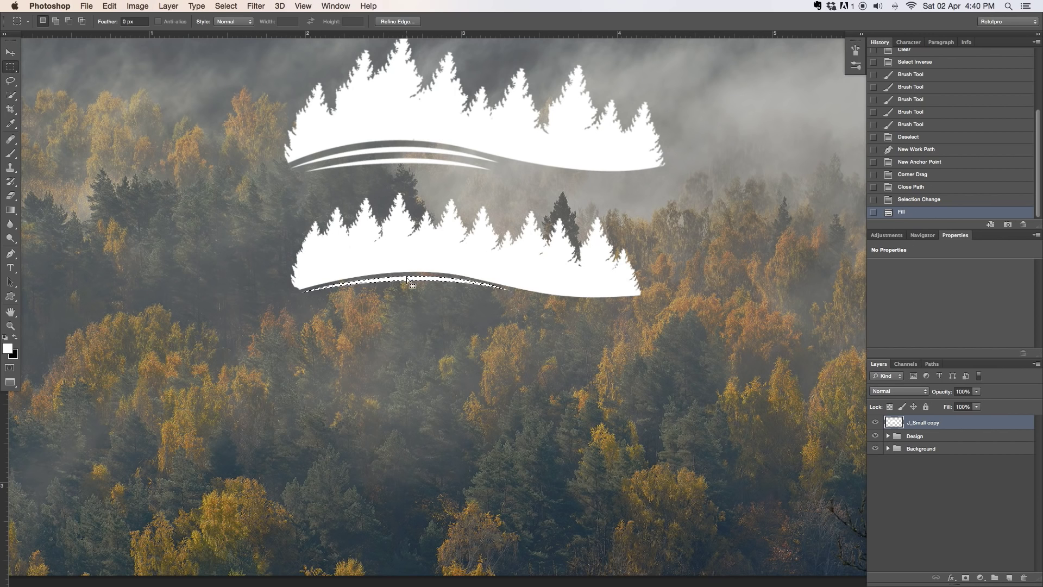
left_click_drag(407, 277, 409, 290)
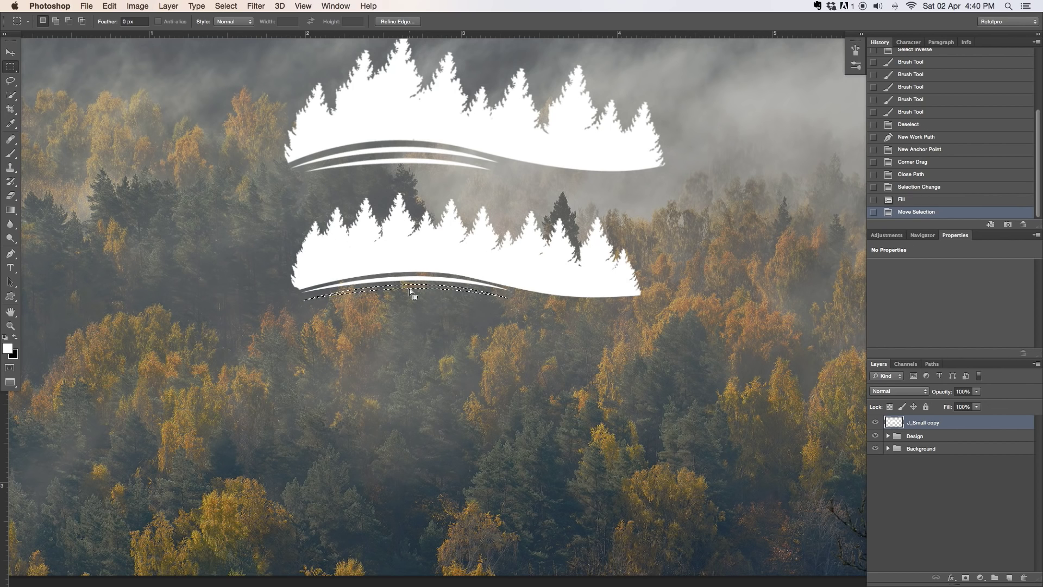
left_click(408, 287)
Step: Draw a second, slightly shorter crescent Pen path beneath the first white stripe and convert it to a selection
key("p")
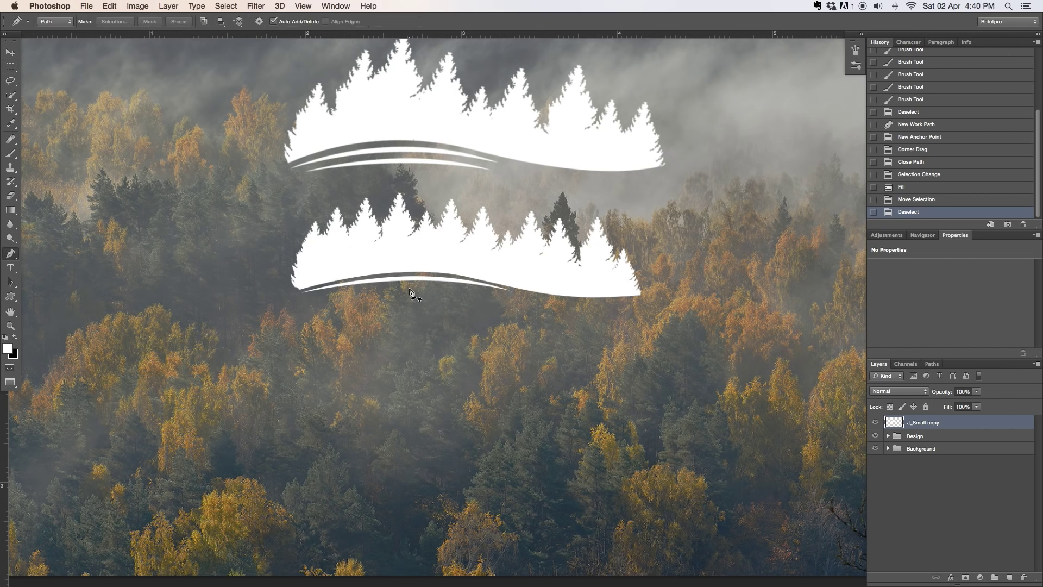
left_click(312, 296)
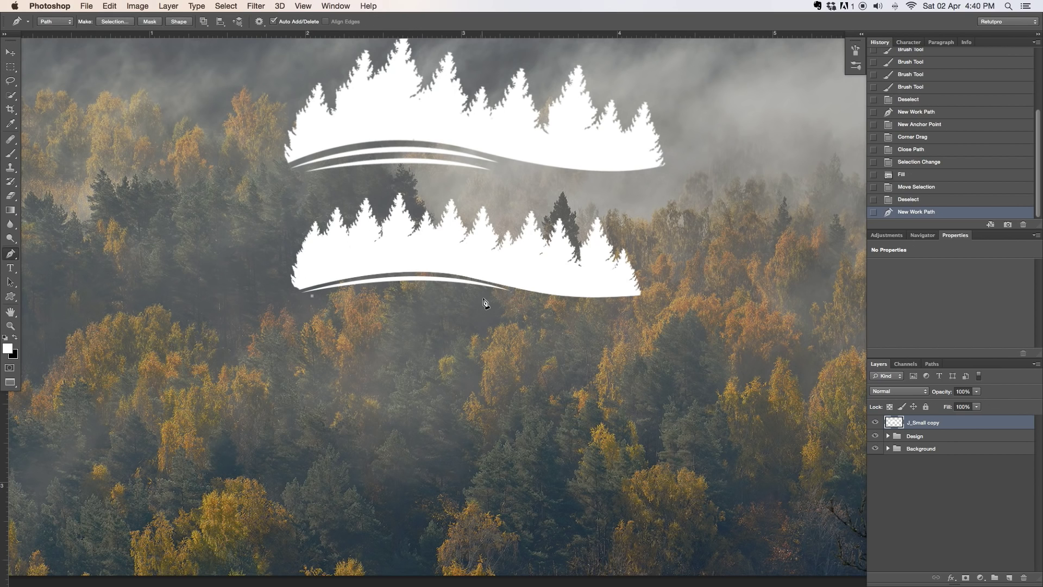
left_click_drag(497, 293, 467, 289)
left_click_drag(313, 298, 213, 300)
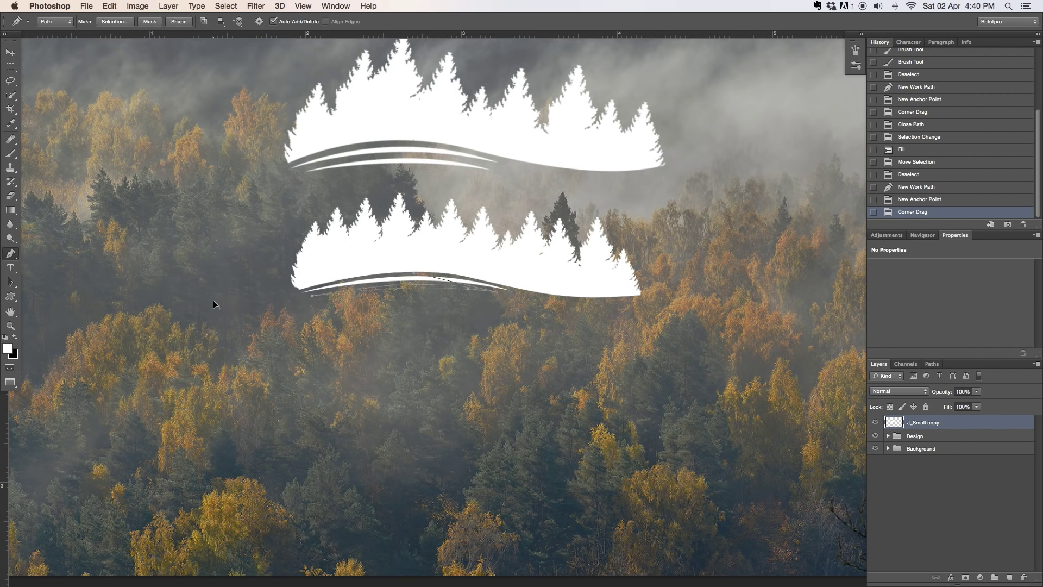
right_click(430, 286)
left_click(483, 350)
key("Return")
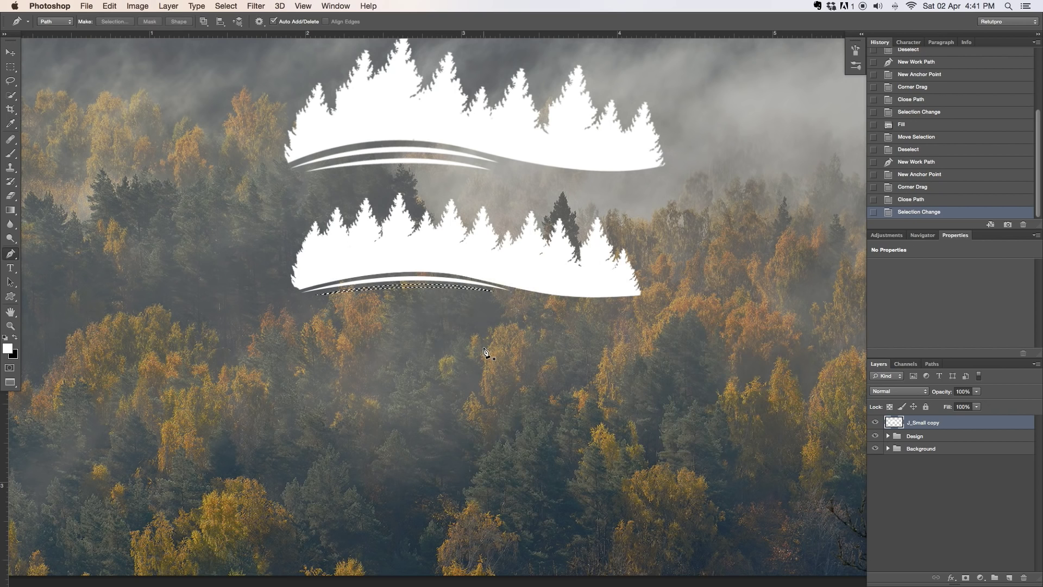
Step: Fill the second crescent selection with White in Normal mode at 100% opacity and deselect it
key("m")
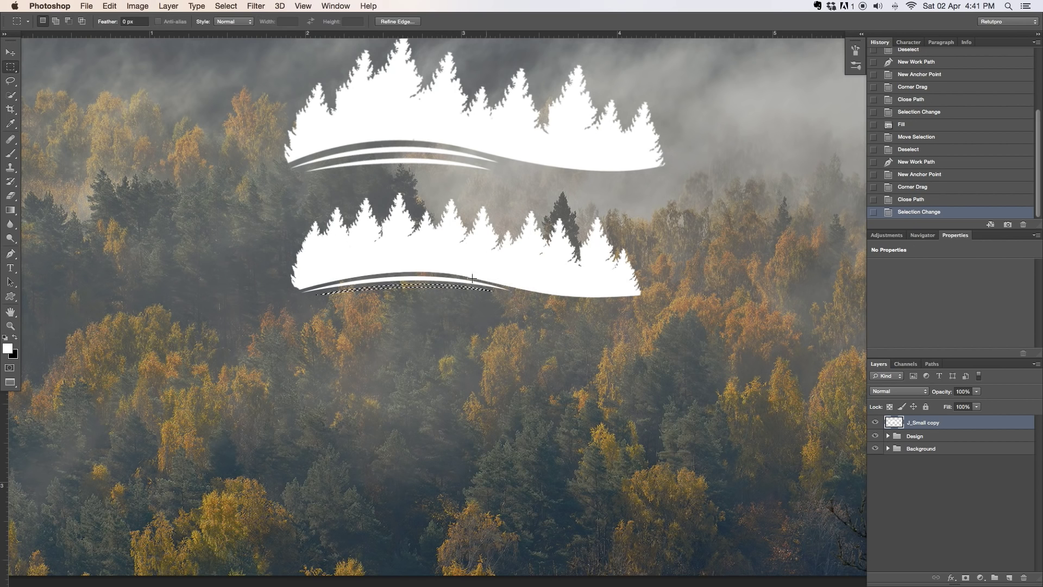
right_click(398, 287)
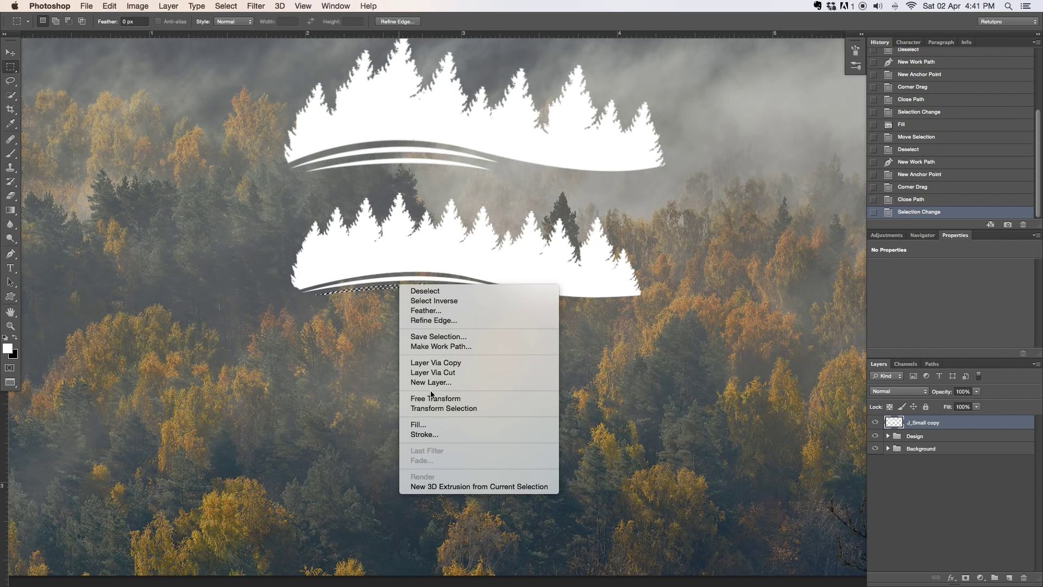
left_click(638, 338)
key("shift+BackSpace")
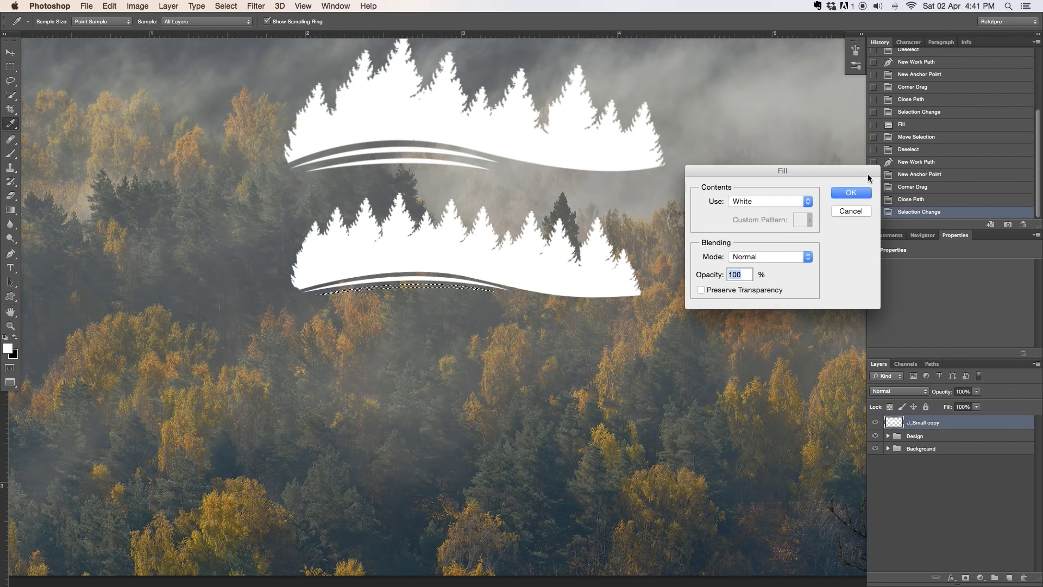
left_click(834, 193)
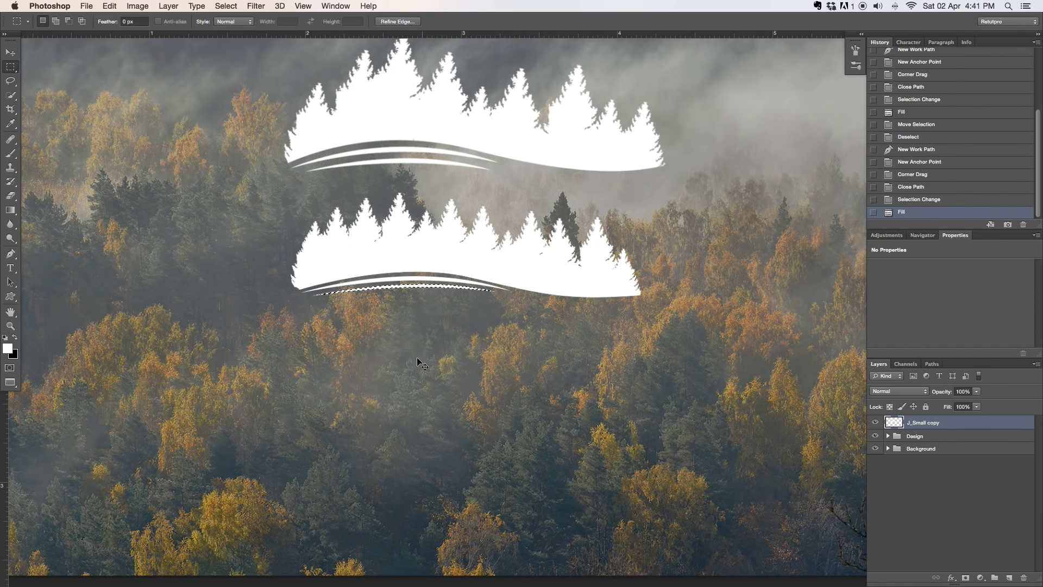
key("super+d")
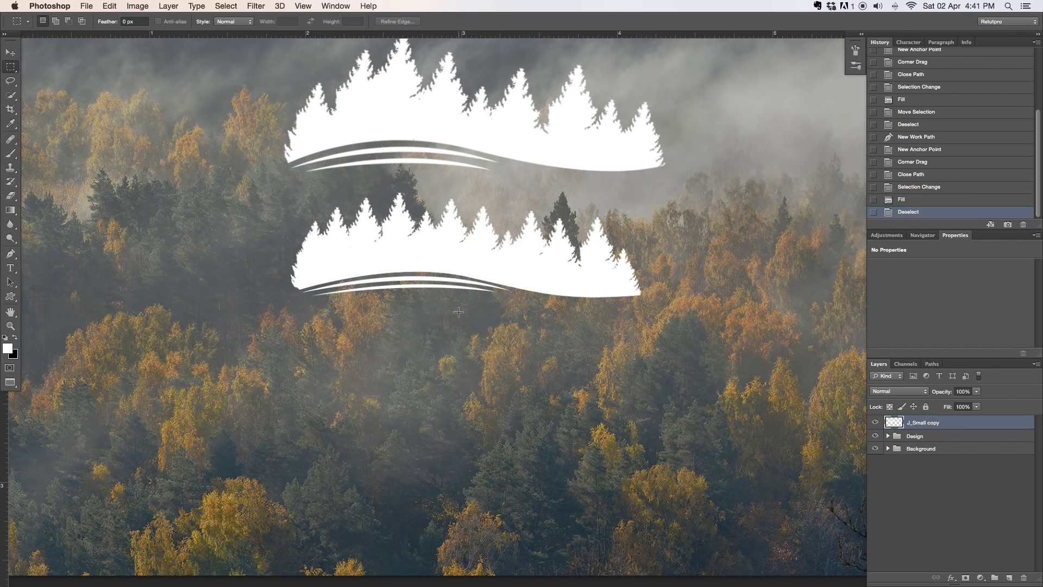
Step: Move the new tree silhouette up so it overlaps the original artwork, and hide the Design group
key("z")
left_click(446, 301, "alt")
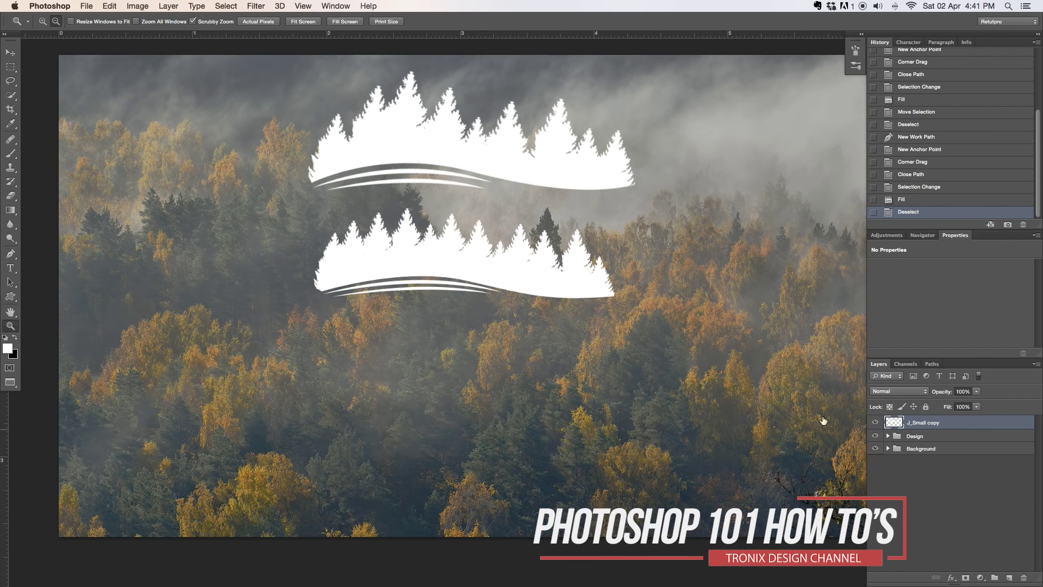
left_click(523, 304)
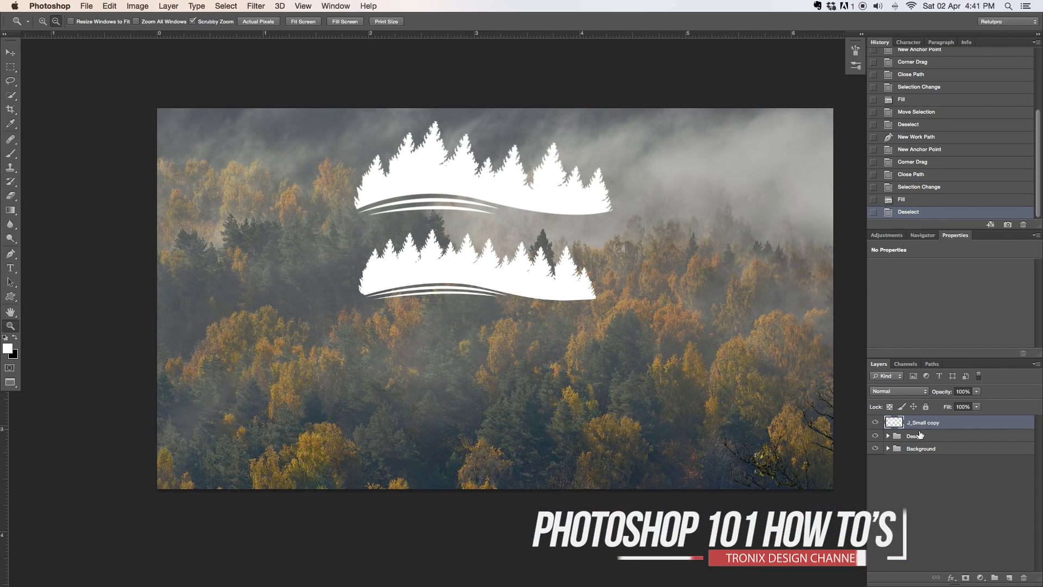
key("v")
left_click_drag(558, 328, 559, 280)
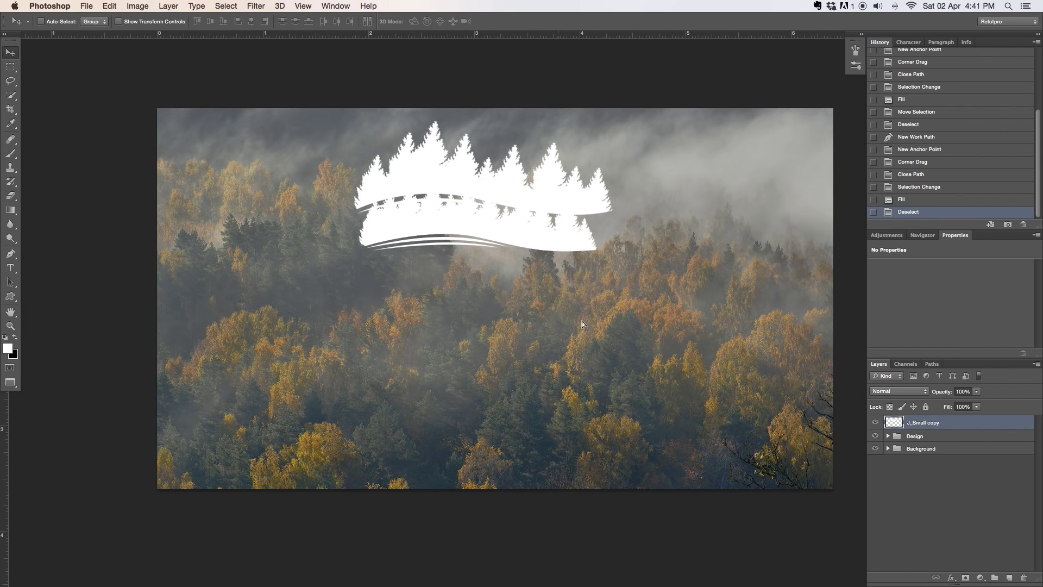
left_click(882, 436)
left_click(875, 436)
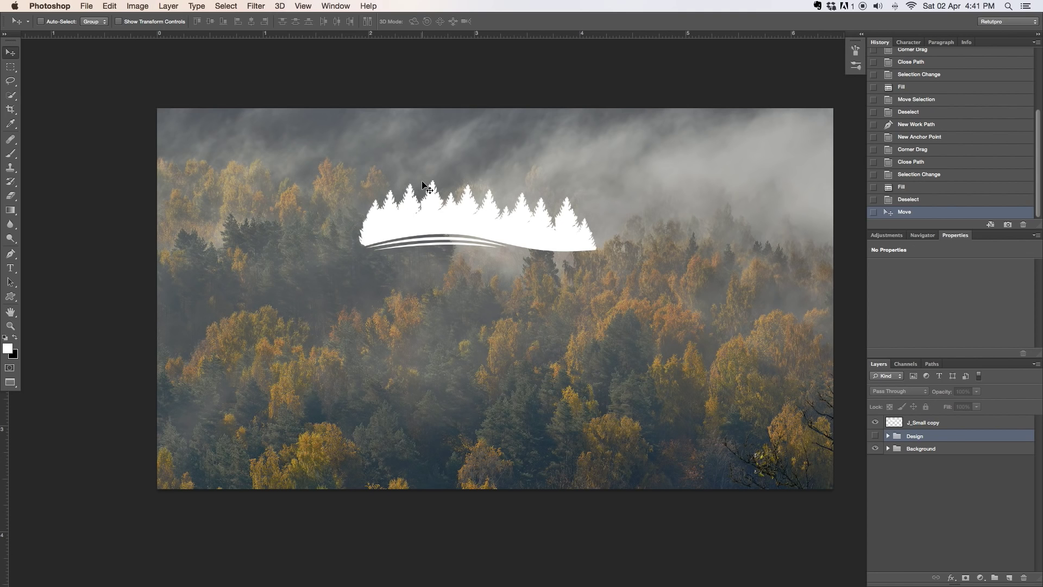
Step: Add a new horizontal guide at 50%, across the middle of the canvas
left_click(308, 5)
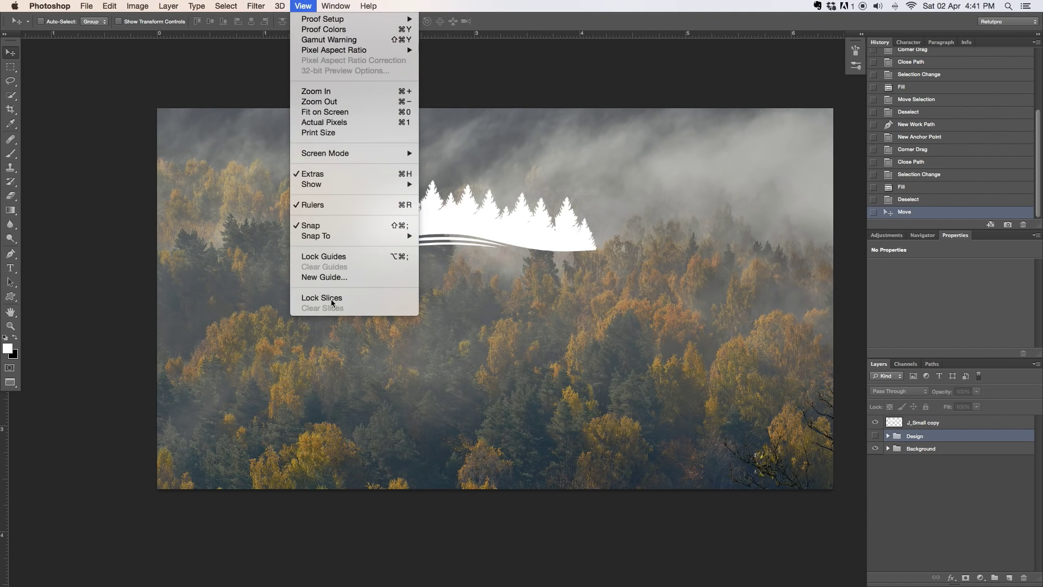
left_click(328, 279)
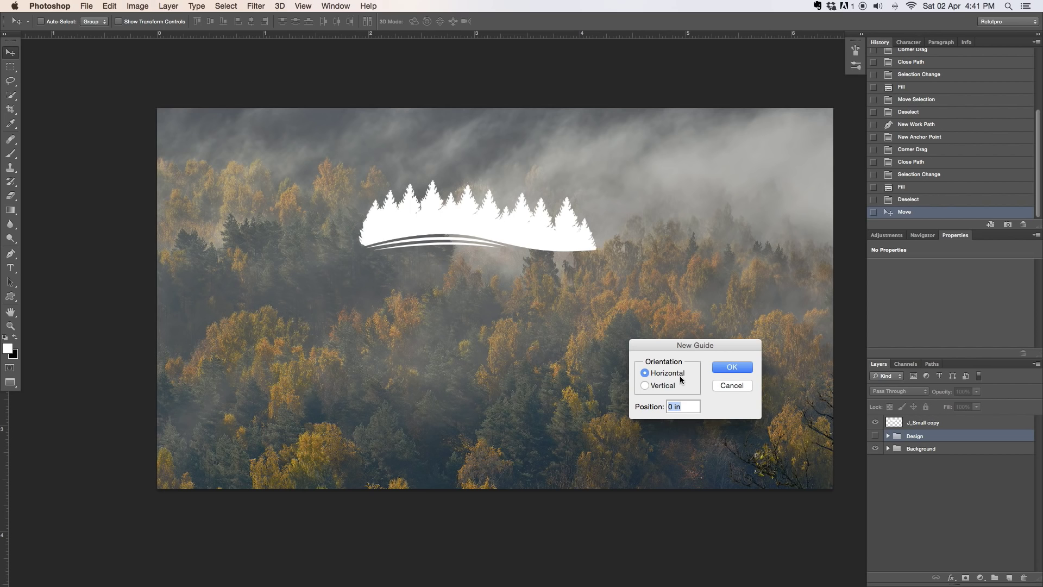
type("50")
key("Return")
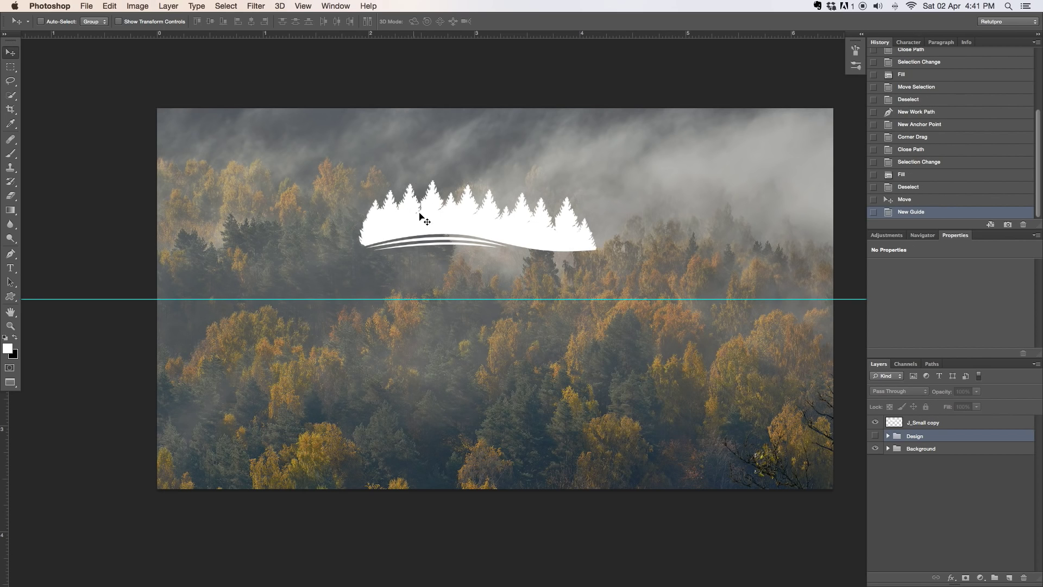
Step: Add a new vertical guide at 50%, through the middle of the canvas
left_click(302, 6)
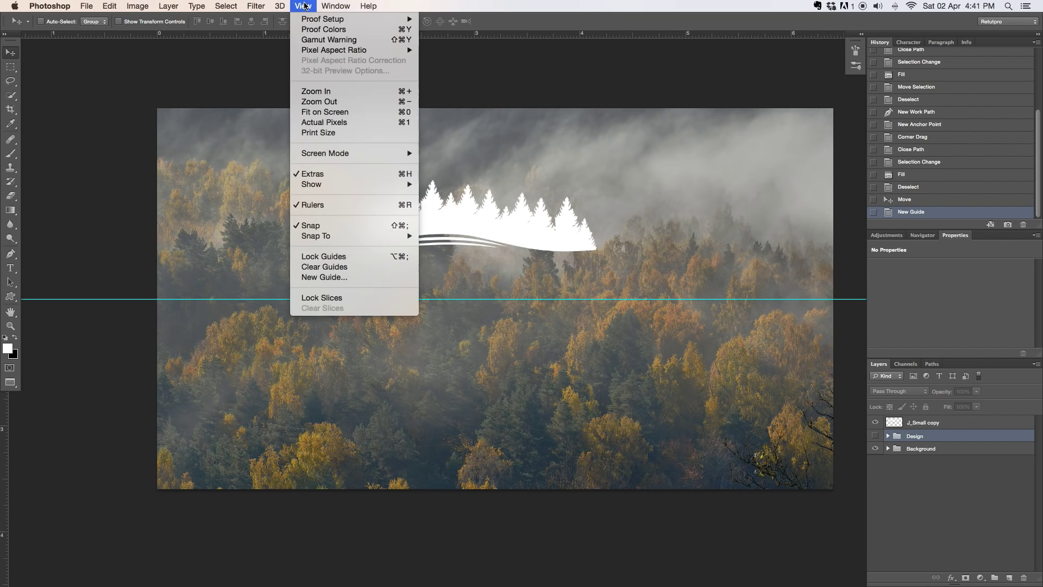
left_click(344, 279)
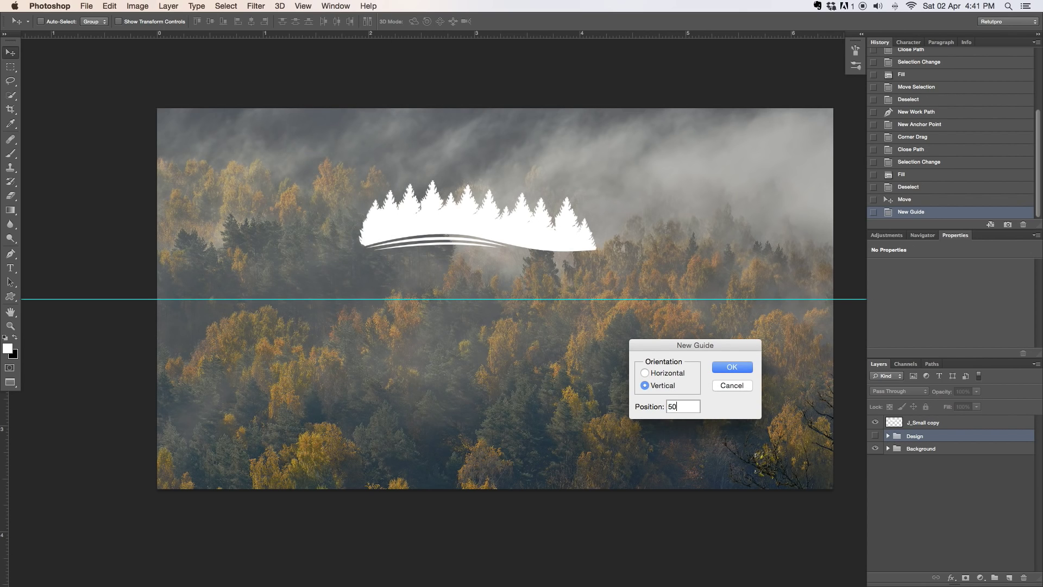
key("Return")
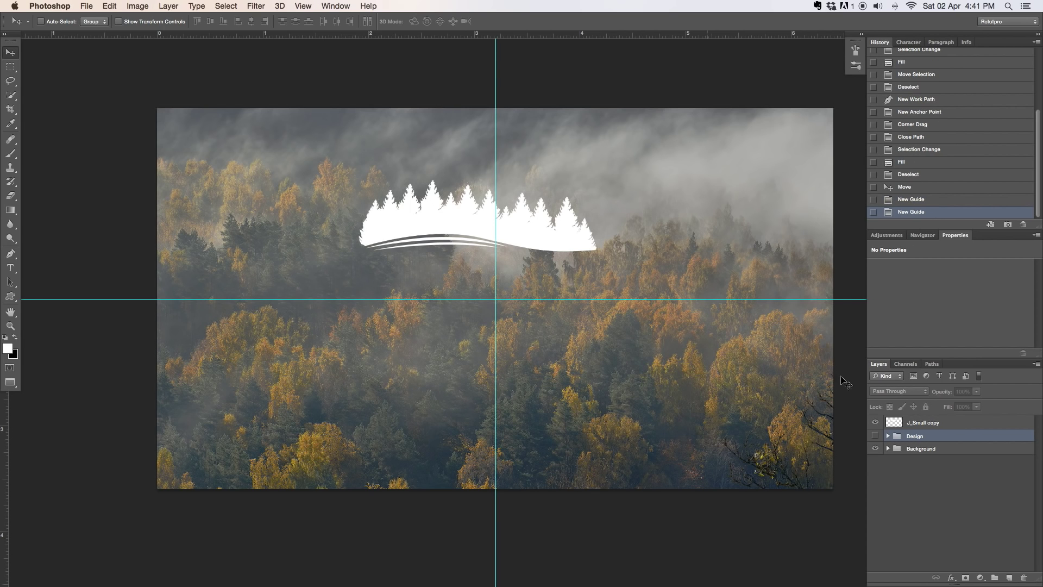
Step: Move the tree silhouette on the J_Small copy layer sideways so it is centred on the vertical guide
left_click(899, 428)
left_click_drag(526, 279, 549, 266)
left_click(555, 251)
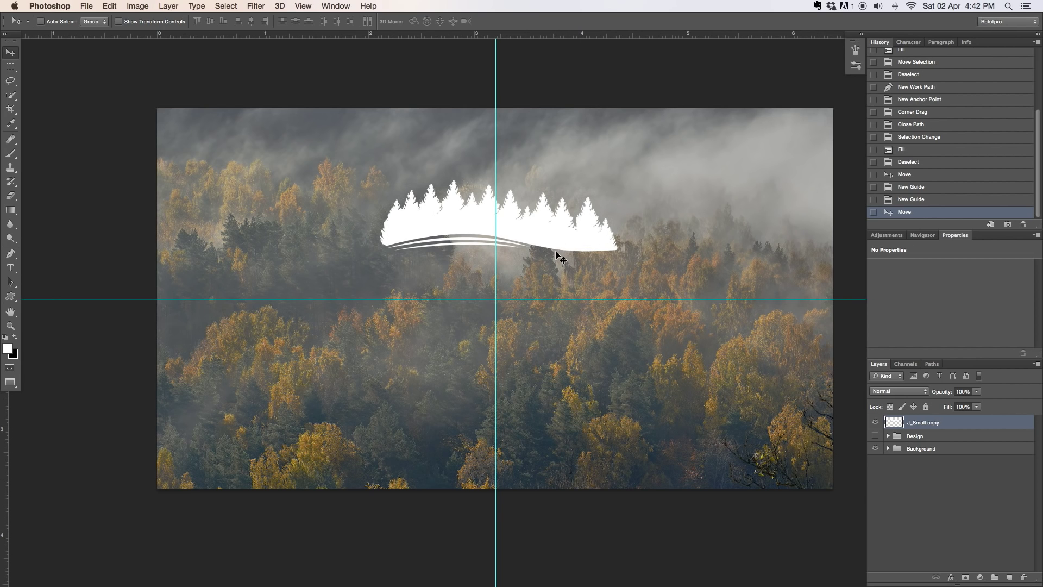
Step: Create a wide text box just below the tree silhouette and enter "abcdefgh" in the trees TFB font
key("t")
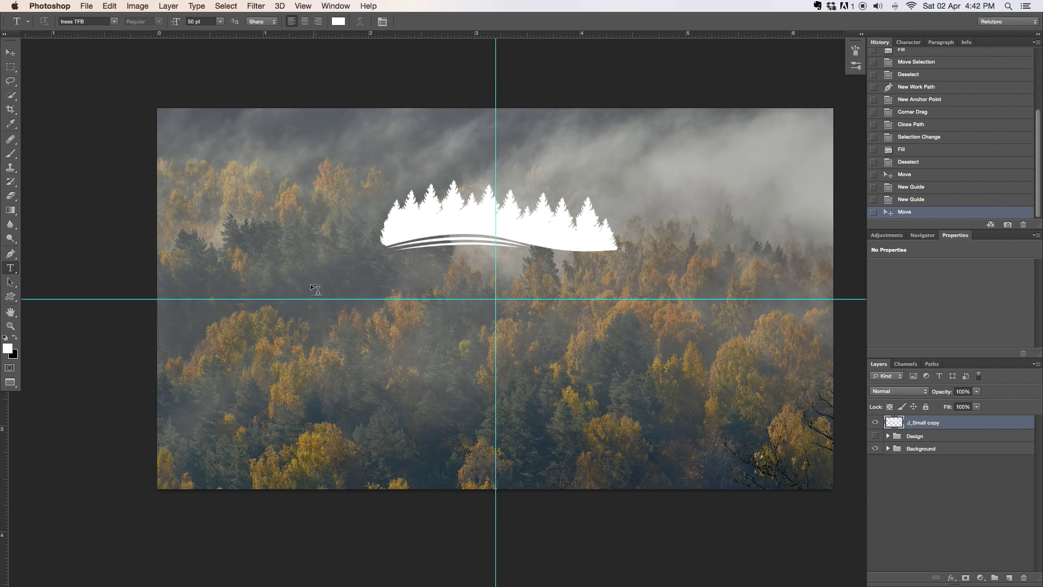
left_click_drag(311, 263, 737, 383)
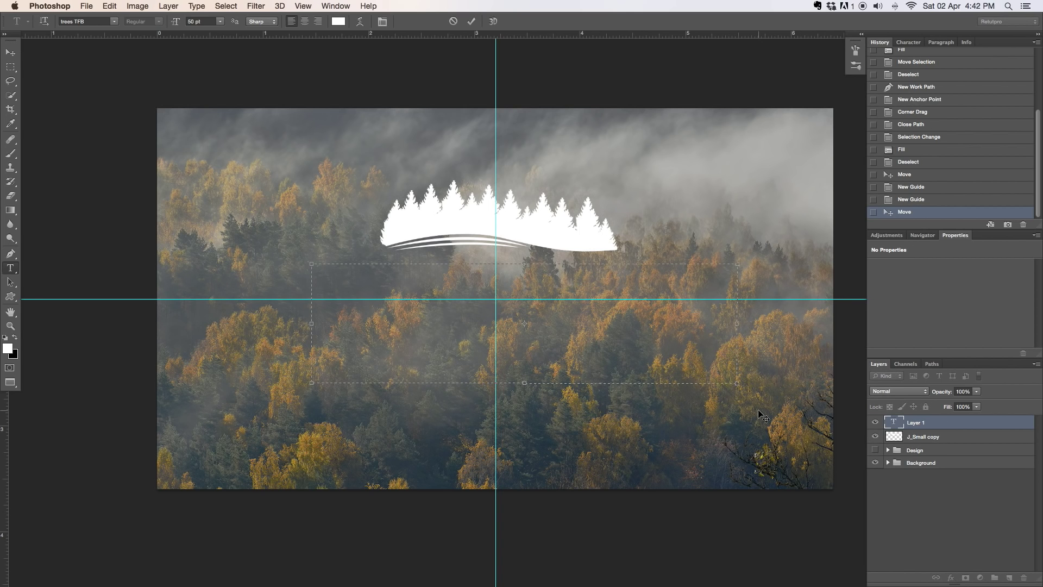
type("abcde")
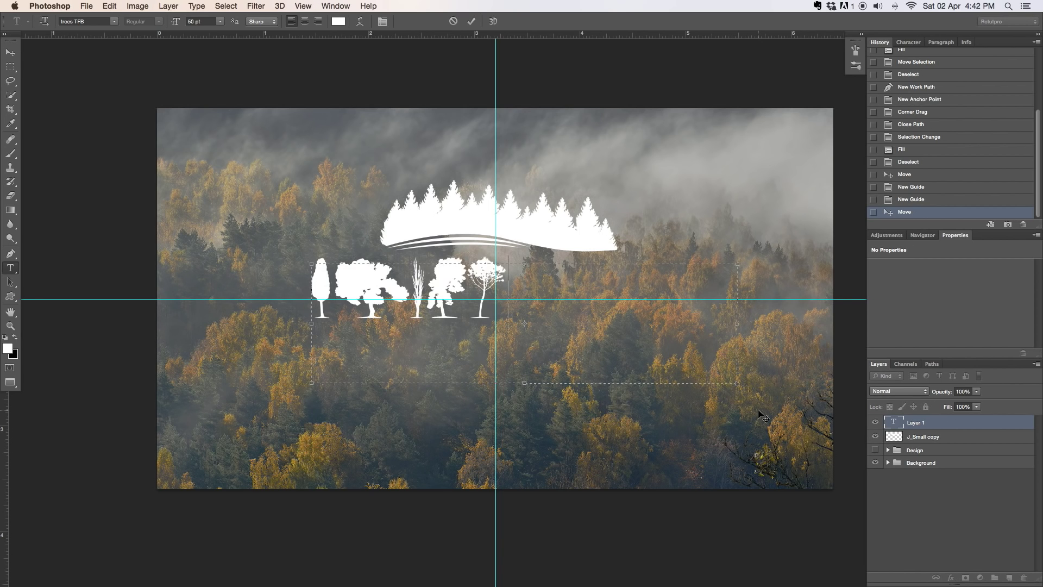
type("fgh")
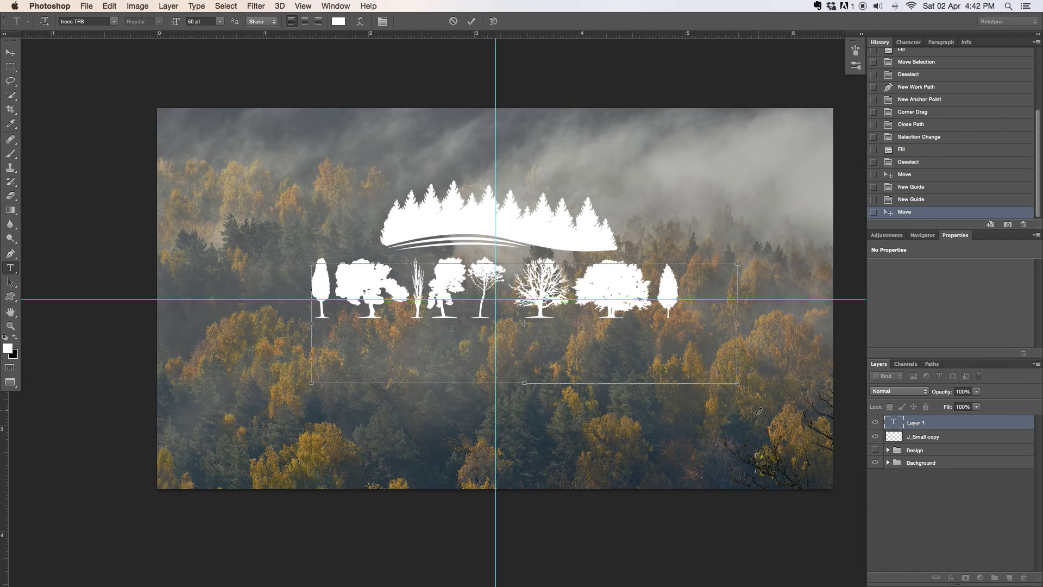
Step: Change the whole text to the TrashHand font and replace it with "EXPLORATION"
key("ctrl+a")
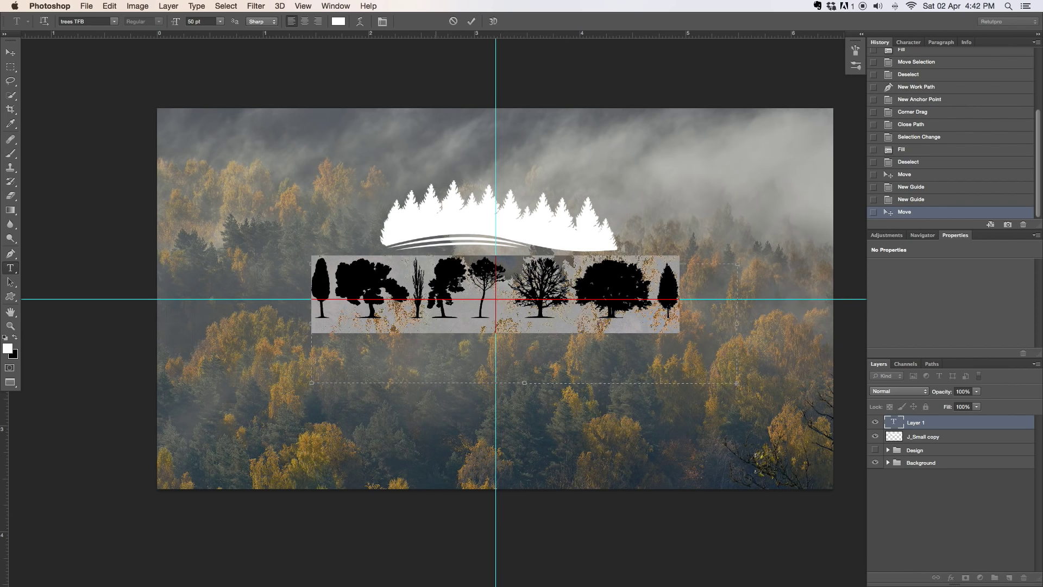
left_click(114, 22)
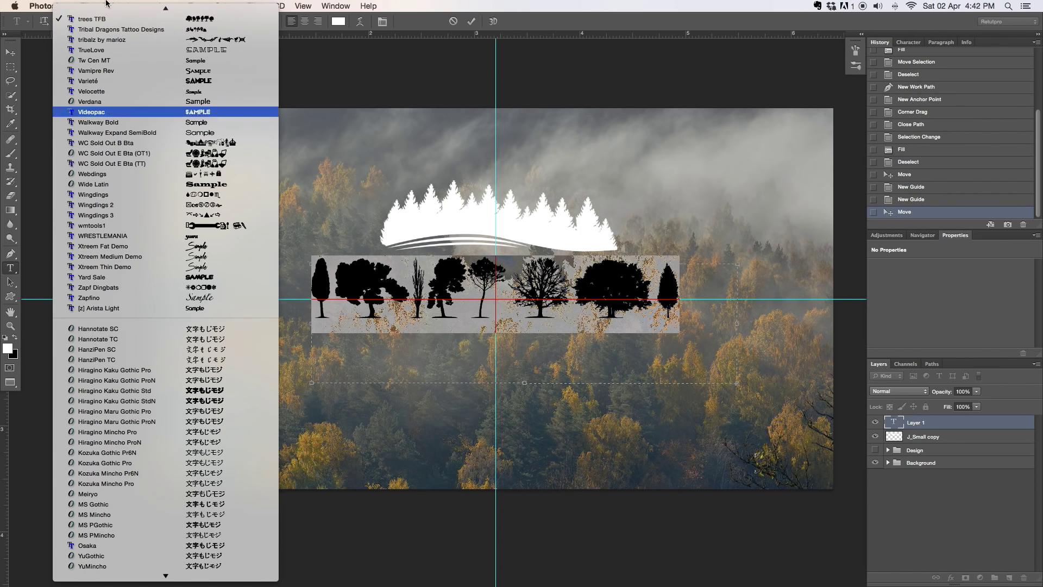
scroll(109, 108, "up", 3)
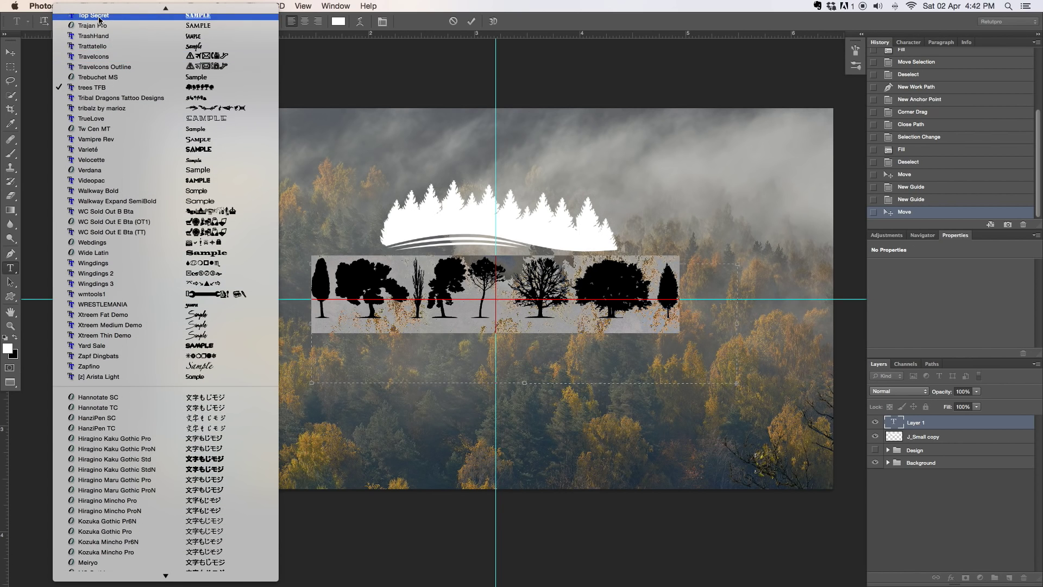
left_click(120, 36)
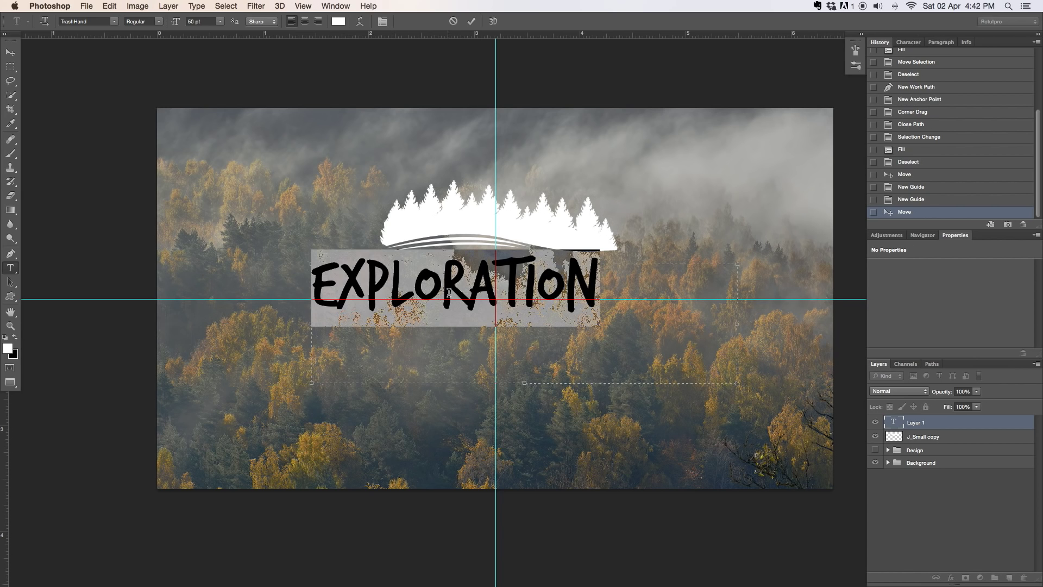
Step: Apply faux italic to the EXPLORATION text, set its size to 46 pt and commit it
left_click(908, 42)
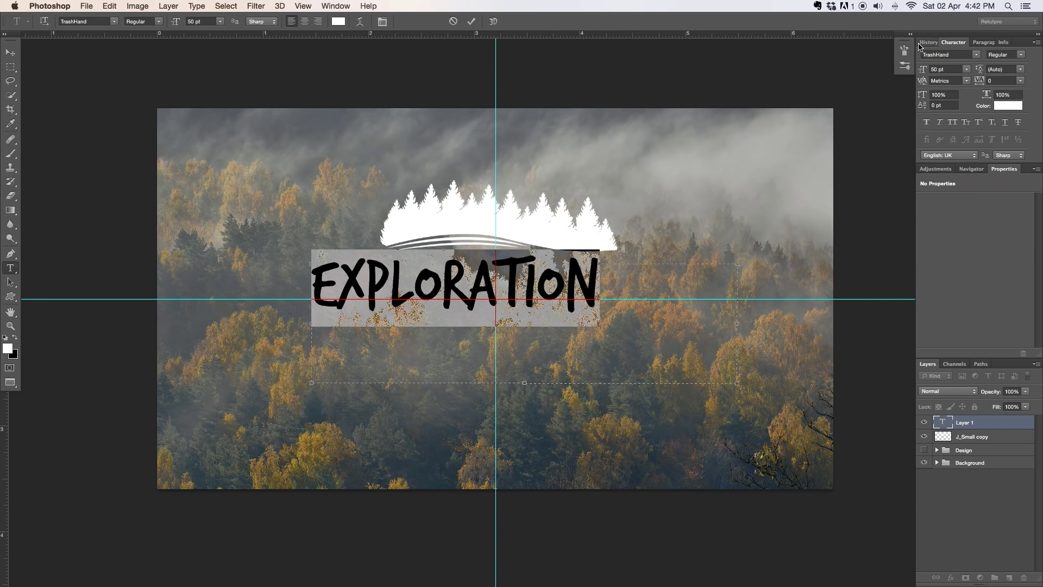
left_click(940, 123)
left_click(939, 123)
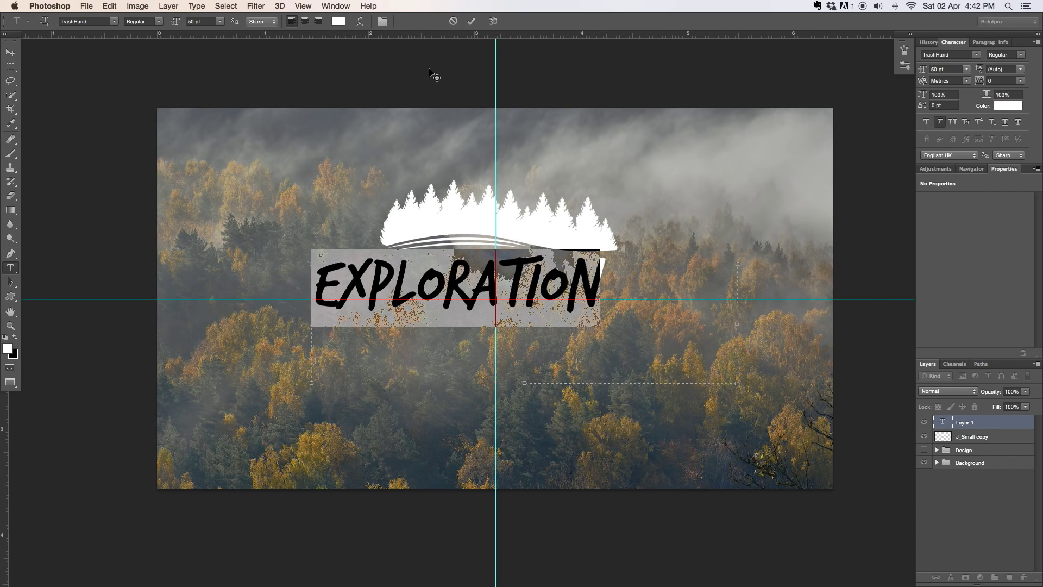
left_click(195, 22)
type("45")
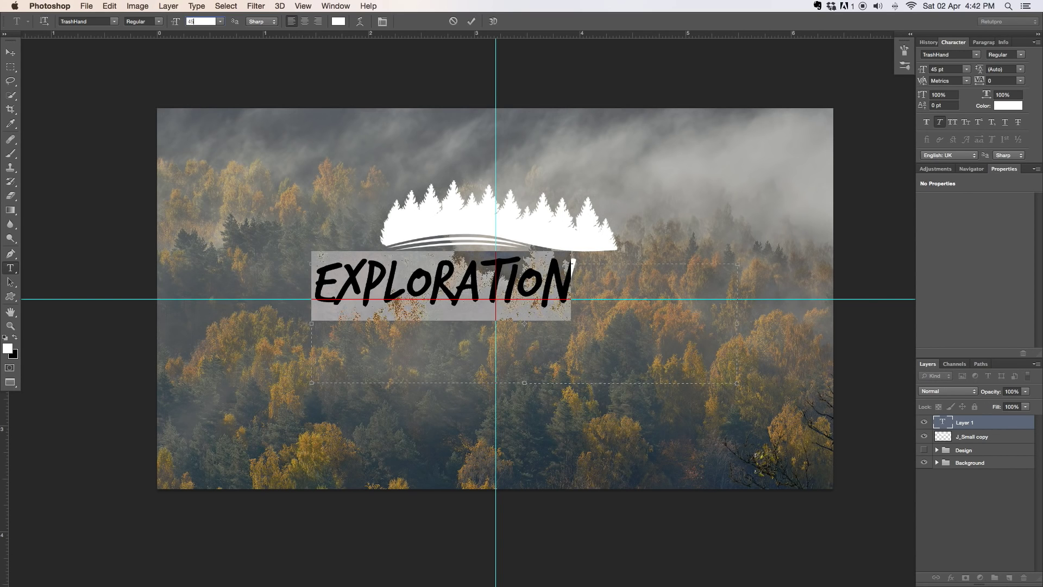
key("Up")
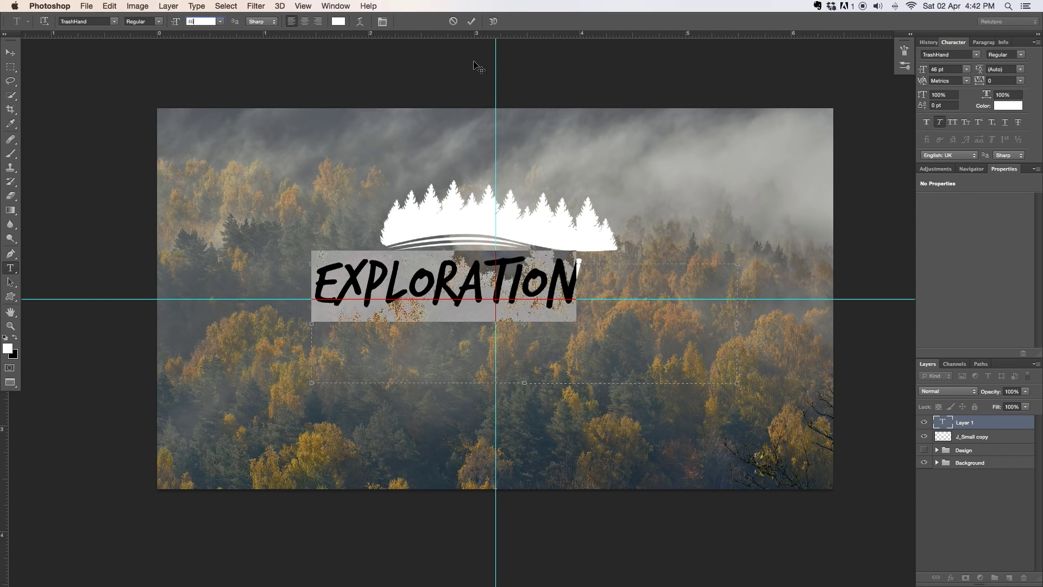
left_click(471, 21)
Step: Move the EXPLORATION text right and slightly down so it sits beneath the tree silhouette
left_click(11, 52)
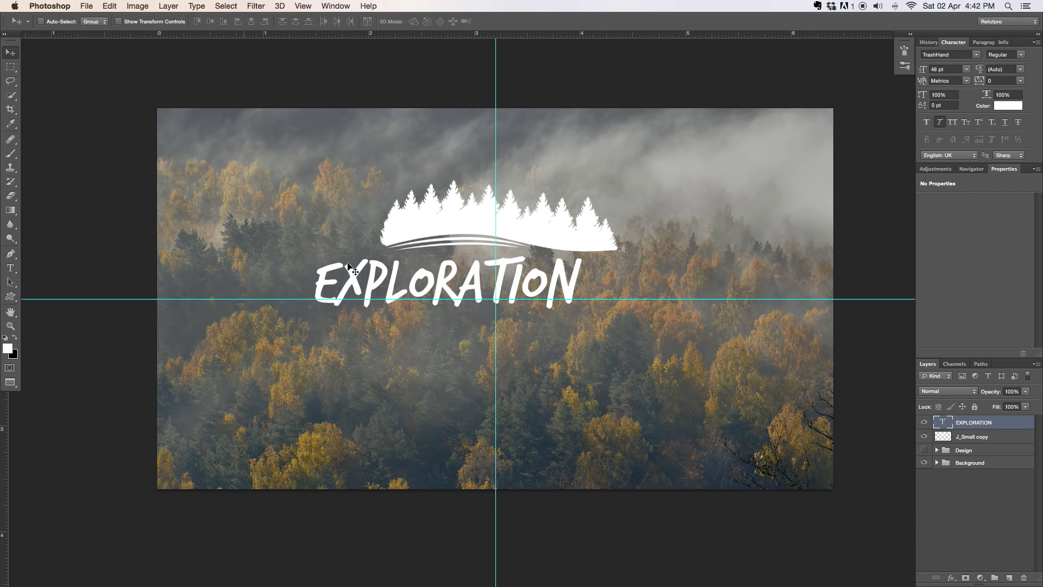
left_click_drag(366, 267, 420, 281)
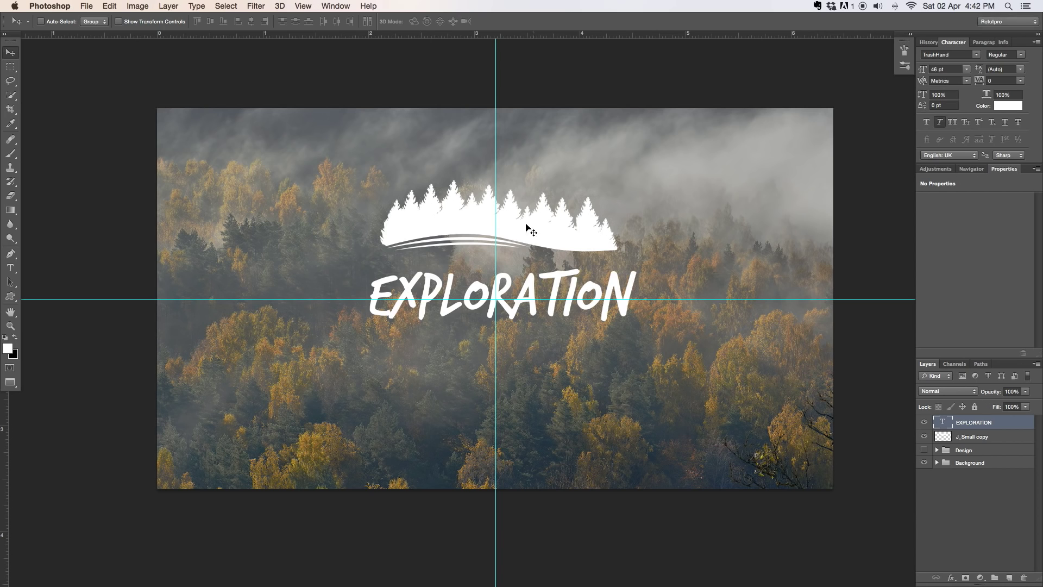
left_click_drag(527, 280, 519, 278)
Step: Reduce the EXPLORATION text size to 43 pt
double_click(510, 276)
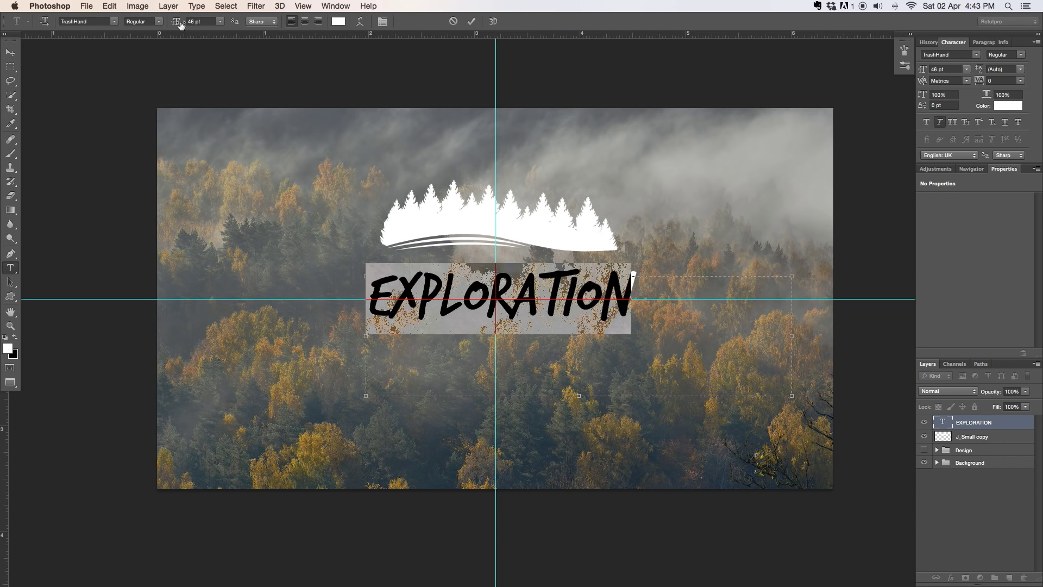
left_click_drag(181, 24, 177, 24)
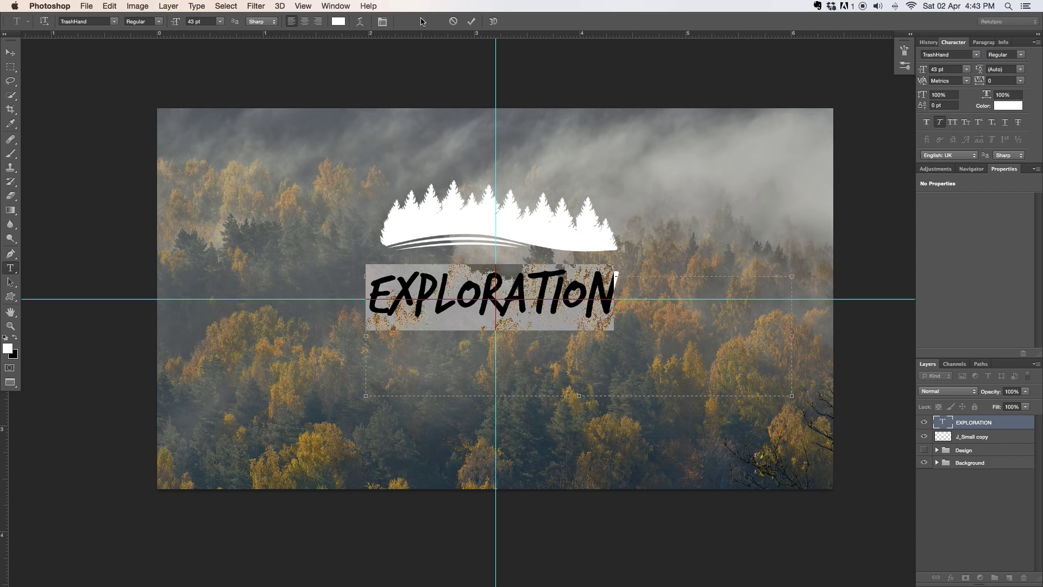
left_click(472, 21)
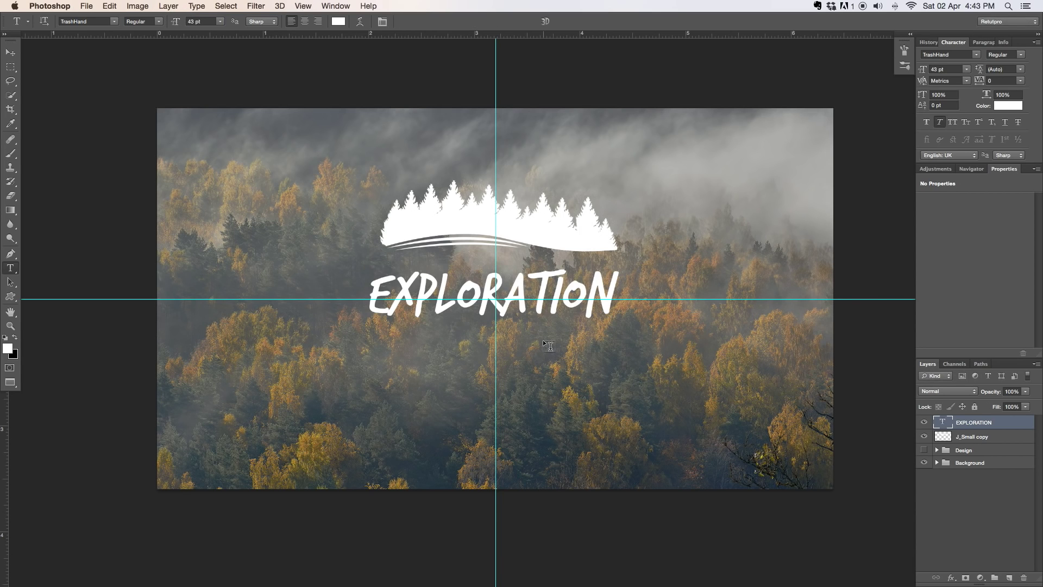
Step: Move the EXPLORATION text slightly up and nudge it right to centre it under the trees
key("v")
left_click_drag(542, 340, 562, 301)
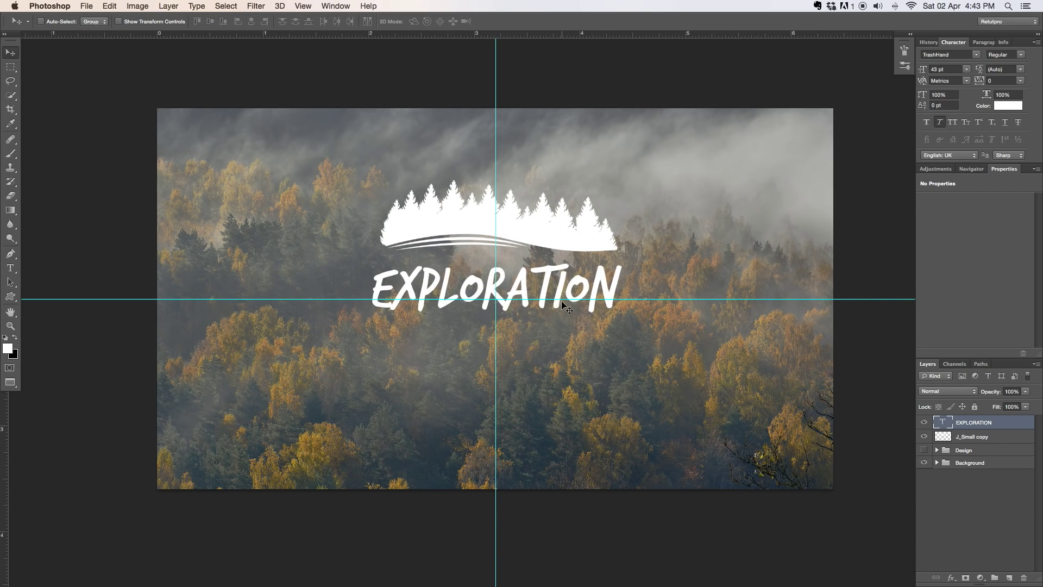
key("Right")
key("Right")
key("Right")
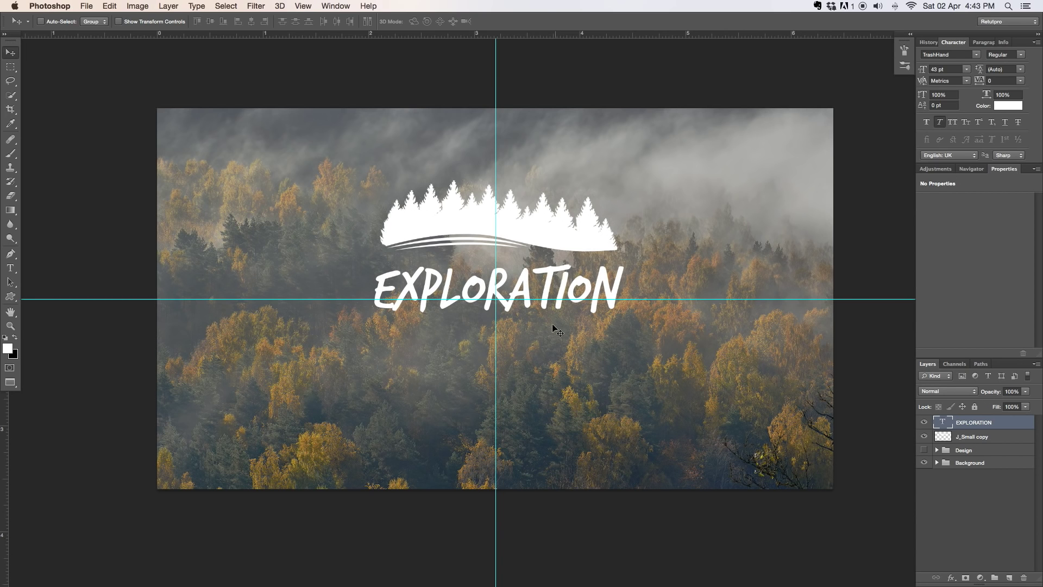
Step: Create a wide text box below EXPLORATION and enter the tagline "MAFE FOR EXPLORERS"
key("t")
left_click_drag(253, 347, 766, 446)
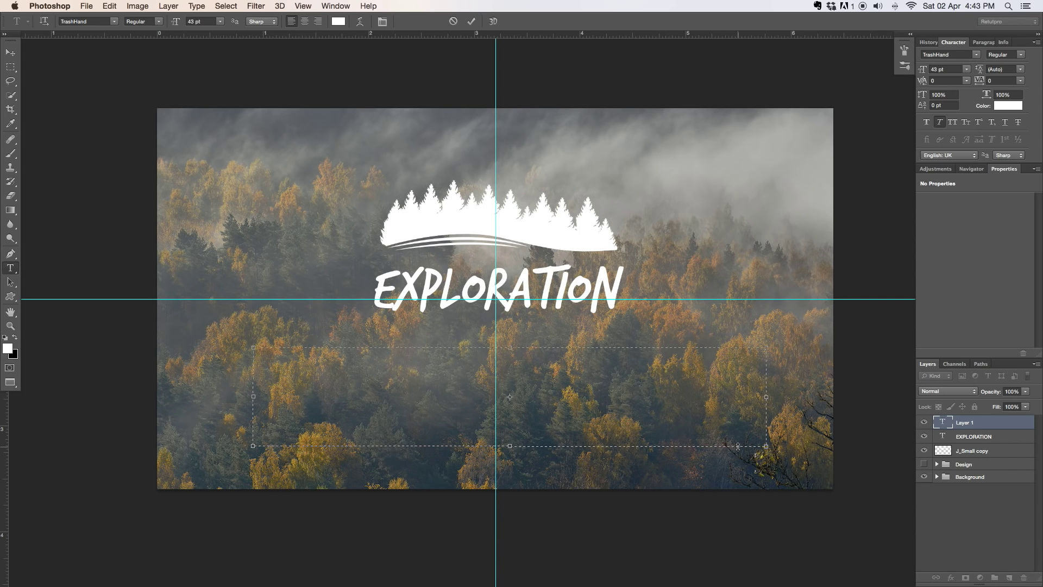
type("MAFE")
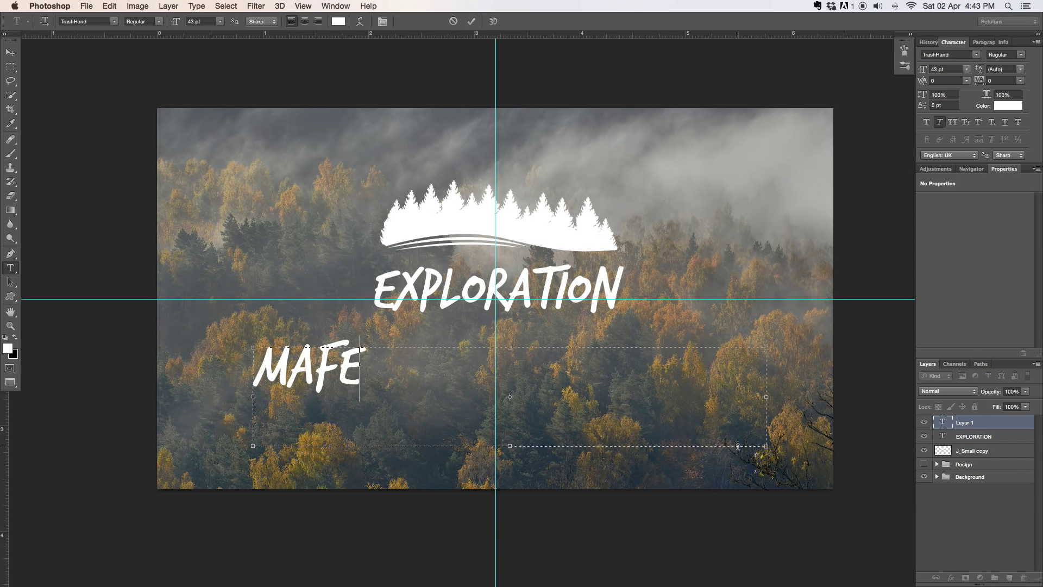
type(" FOR")
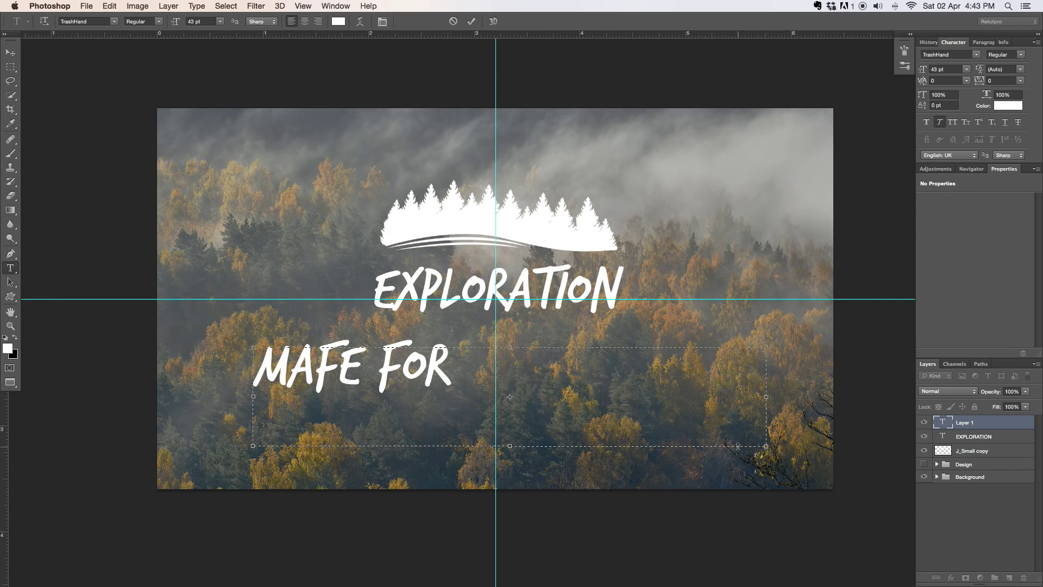
type(" EX")
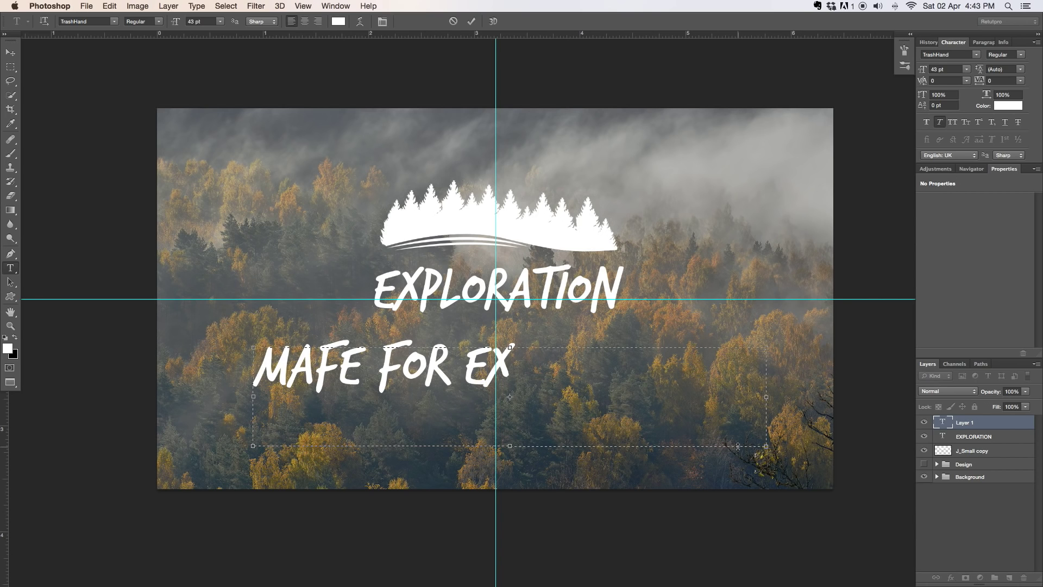
type("PLOR")
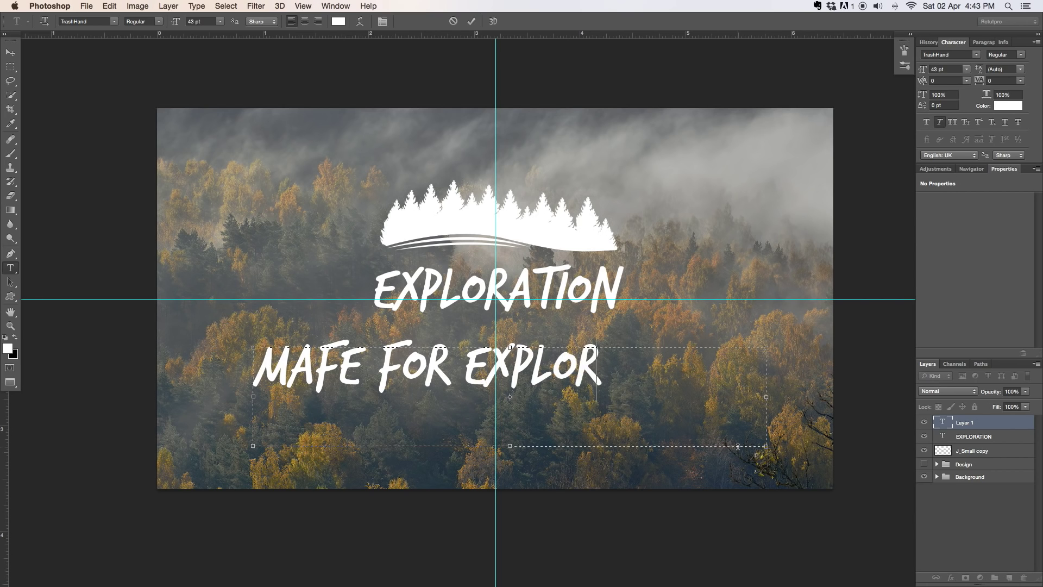
type("ERS")
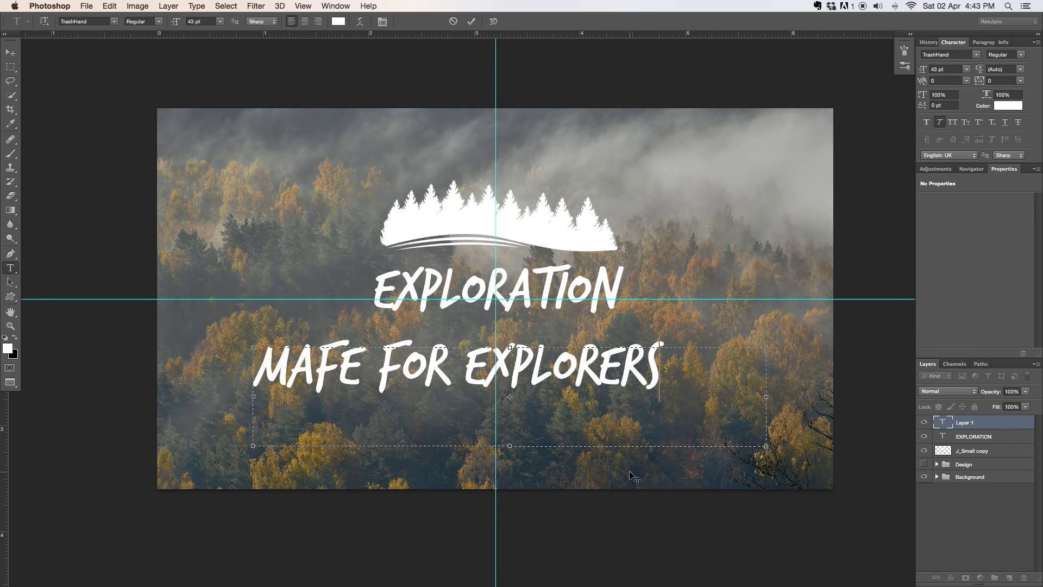
Step: Change the whole tagline to Helvetica Neue Regular and remove its faux italic style
left_click_drag(671, 376, 70, 384)
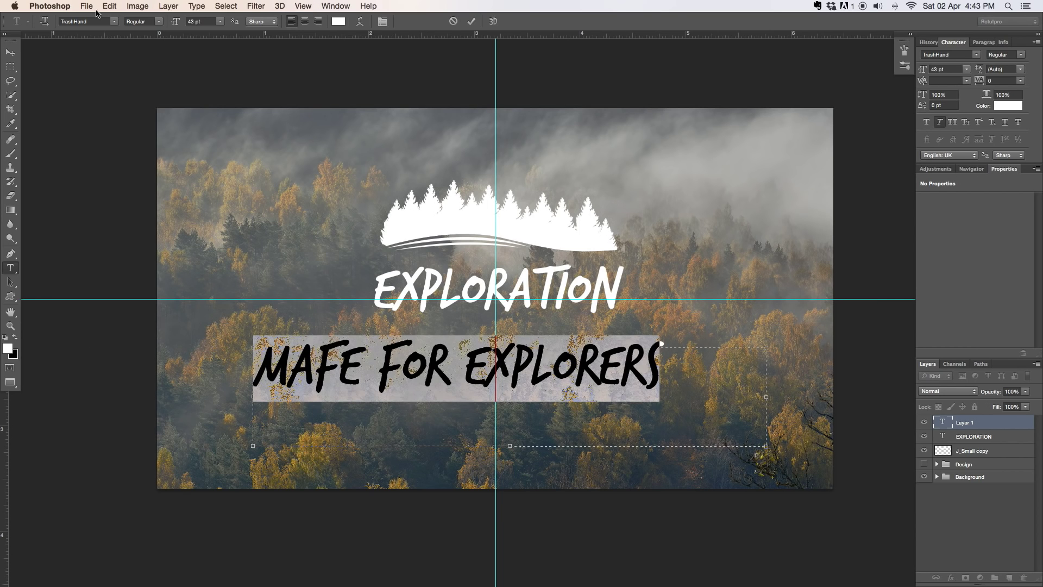
left_click(113, 21)
scroll(140, 9, "up", 10)
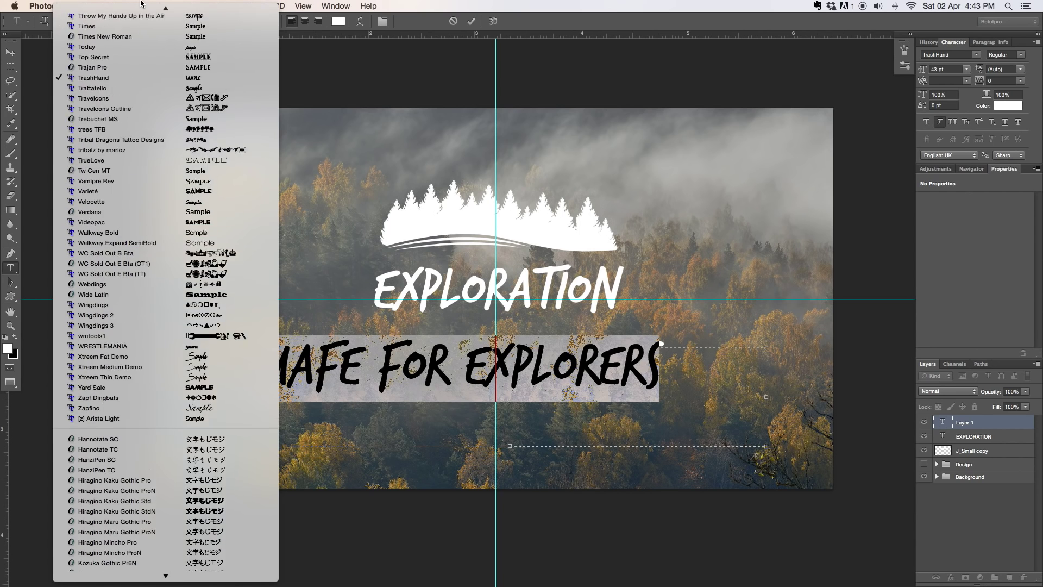
scroll(141, 9, "up", 10)
scroll(147, 326, "down", 5)
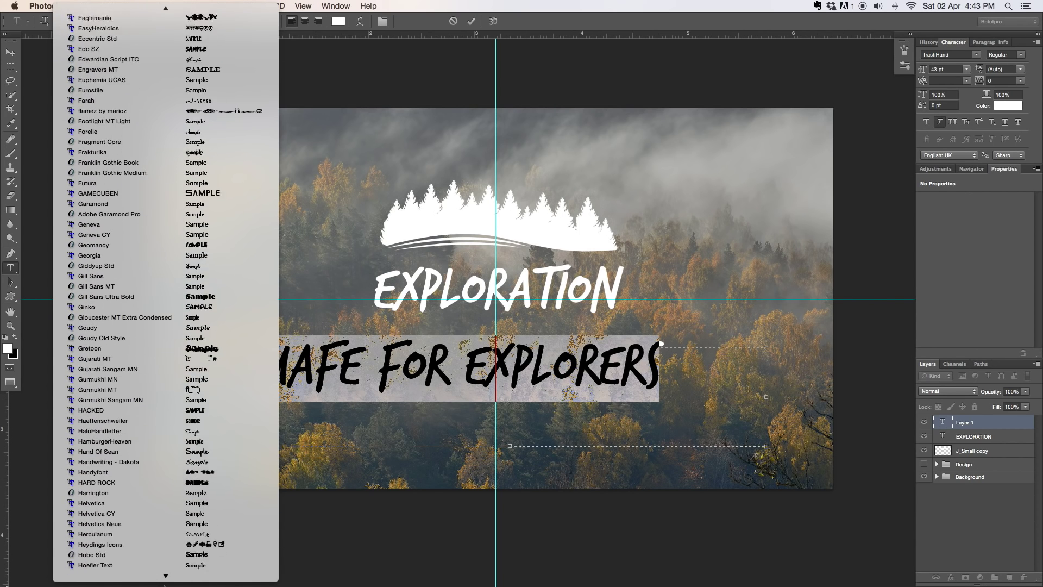
left_click(154, 425)
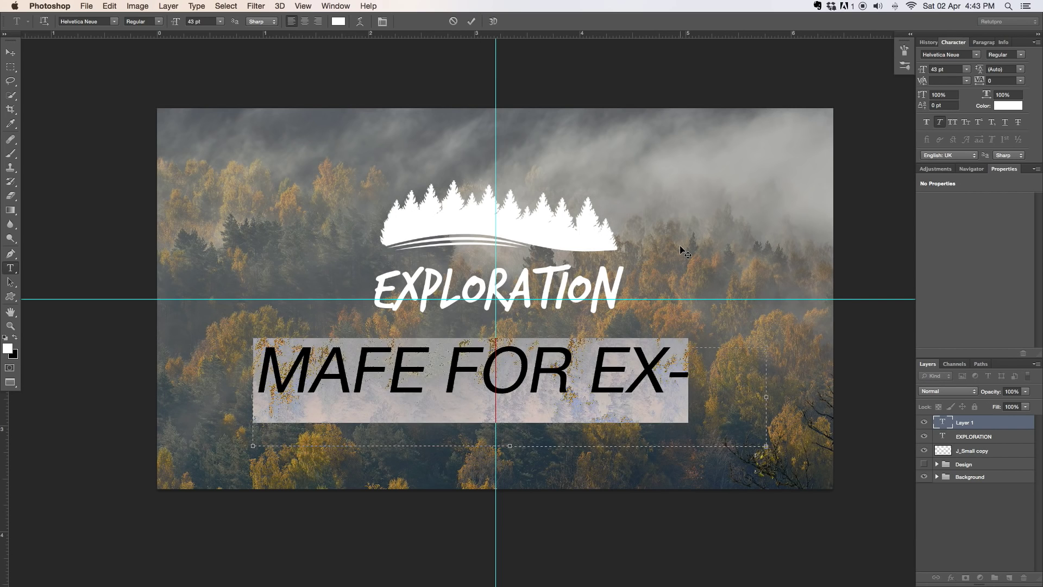
left_click(940, 122)
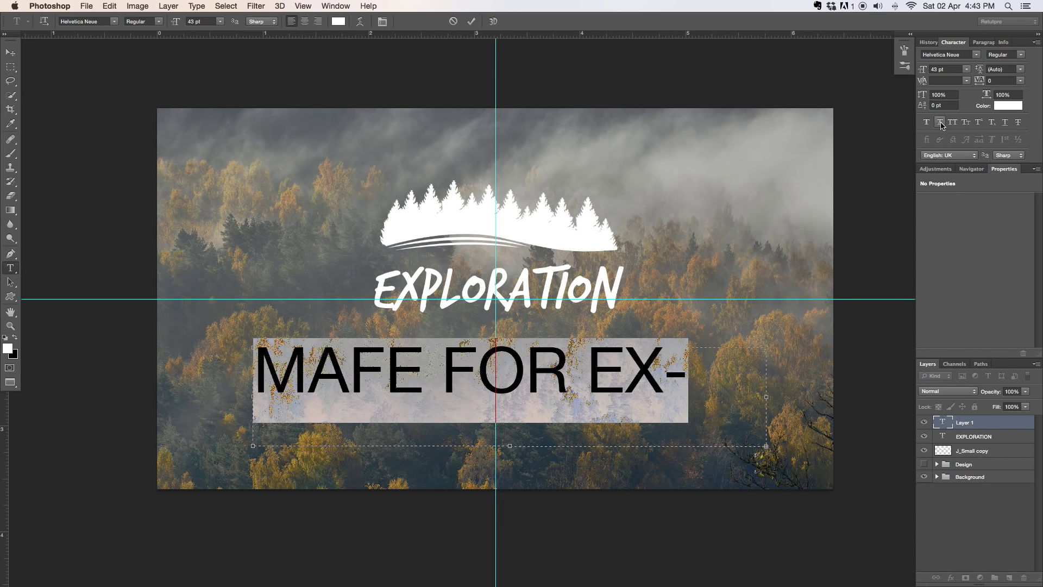
Step: Reduce the whole tagline's text size to 5 pt
left_click(220, 21)
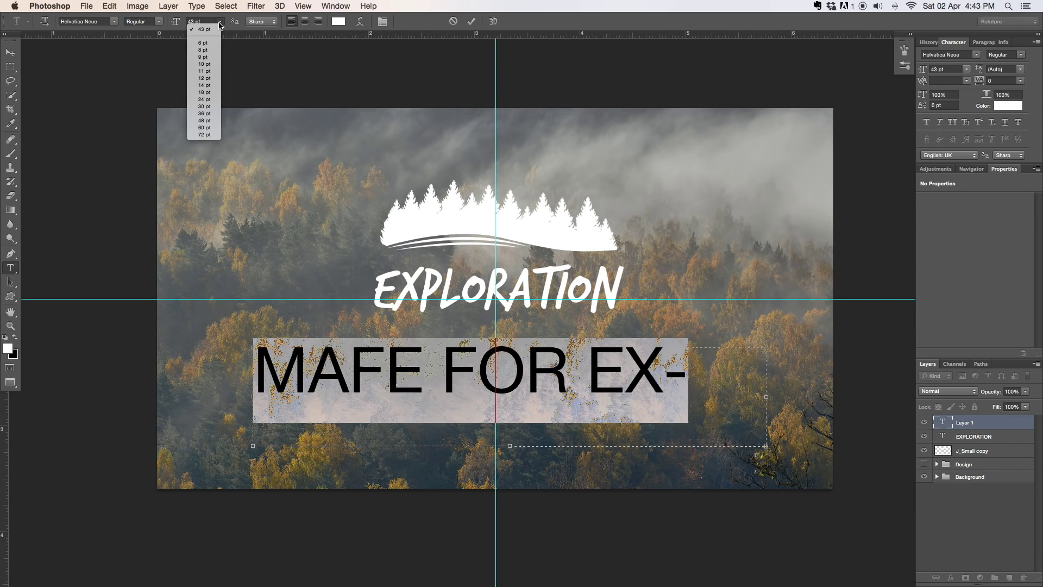
left_click(209, 46)
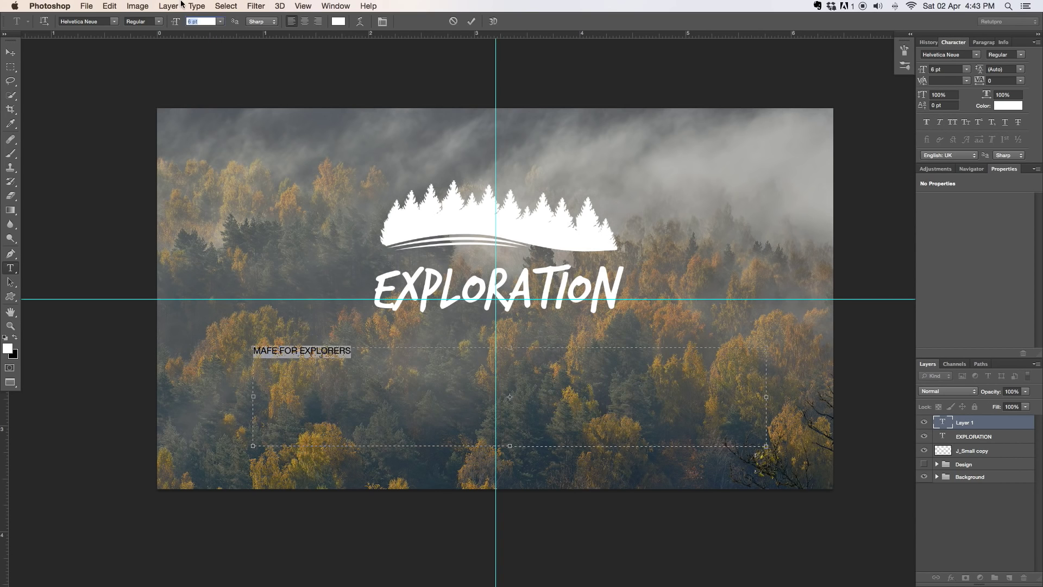
type("5")
key("Return")
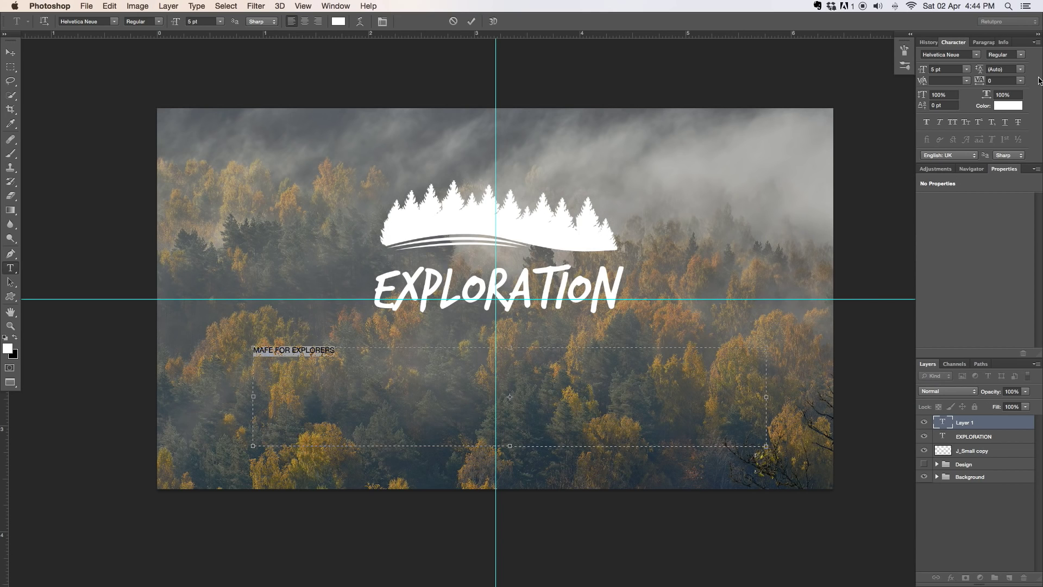
Step: Set the tagline's tracking to -1000 and move the text up to just below EXPLORATION
left_click_drag(984, 80, 472, 23)
left_click(472, 23)
left_click(11, 52)
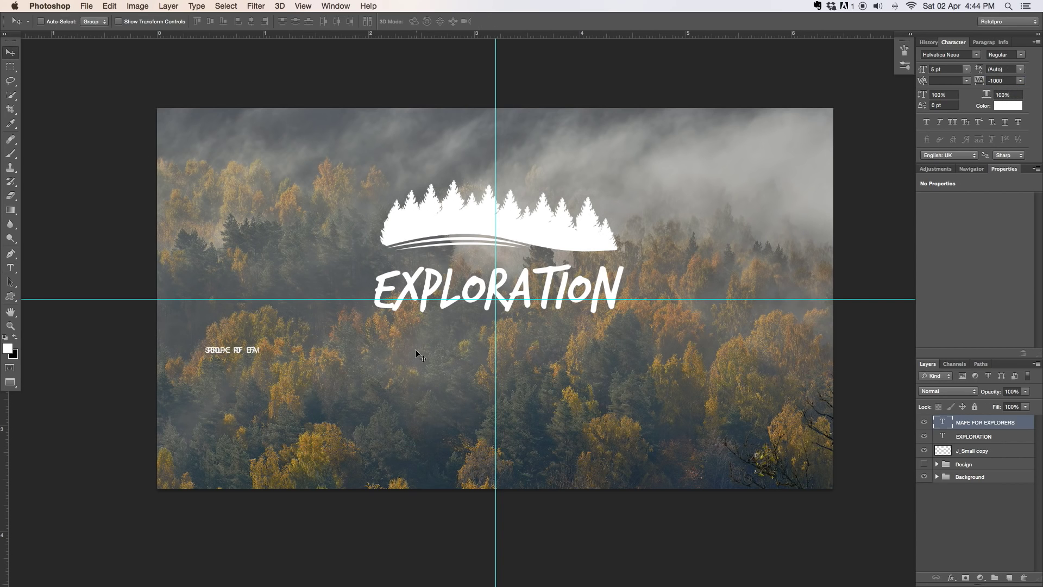
left_click_drag(260, 352, 438, 334)
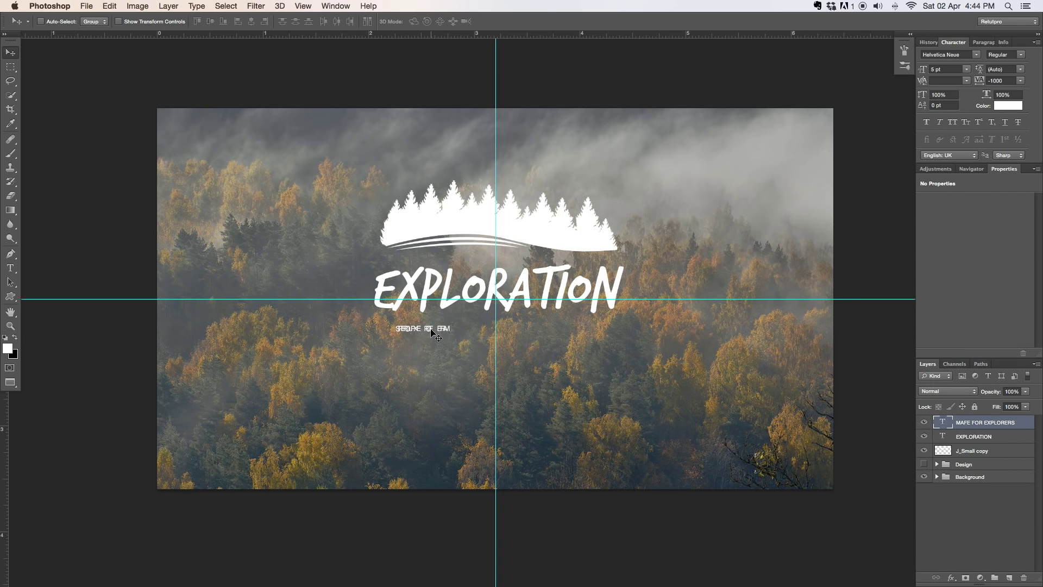
Step: Set the whole tagline's tracking to 1240 and move it left to sit centred beneath EXPLORATION
key("t")
left_click(433, 332)
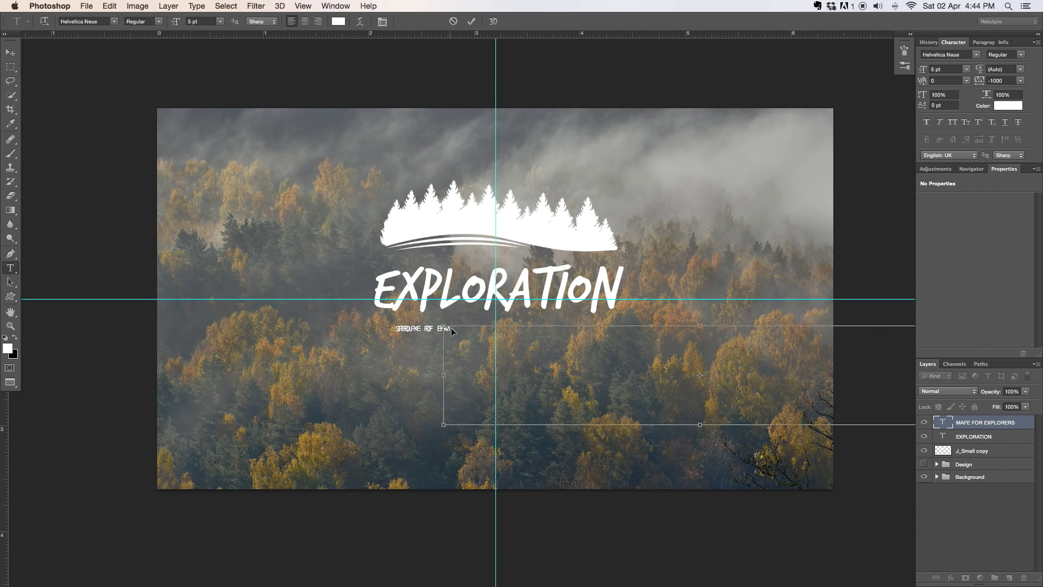
key("super+a")
left_click_drag(998, 80, 1036, 84)
left_click(471, 22)
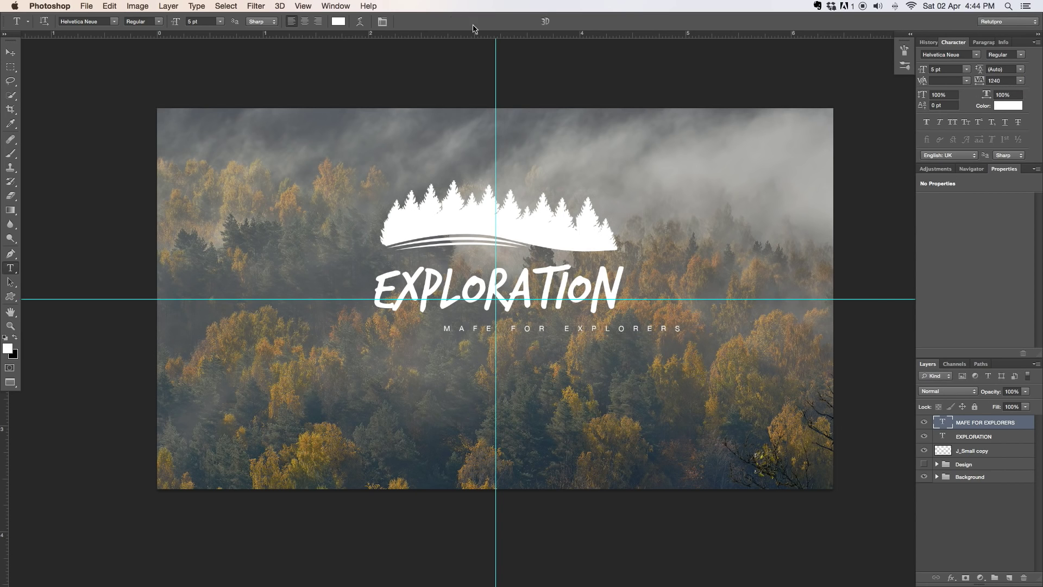
key("v")
left_click_drag(600, 341, 536, 342)
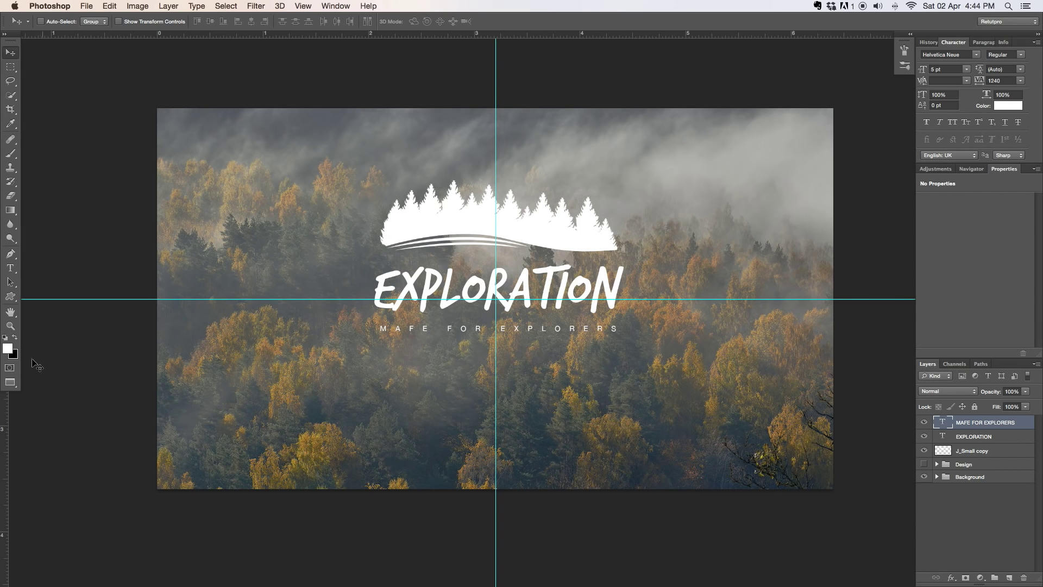
Step: Place a vertical guide at the right edge of the tree silhouette and set the tagline's tracking to 1360
left_click_drag(7, 403, 615, 325)
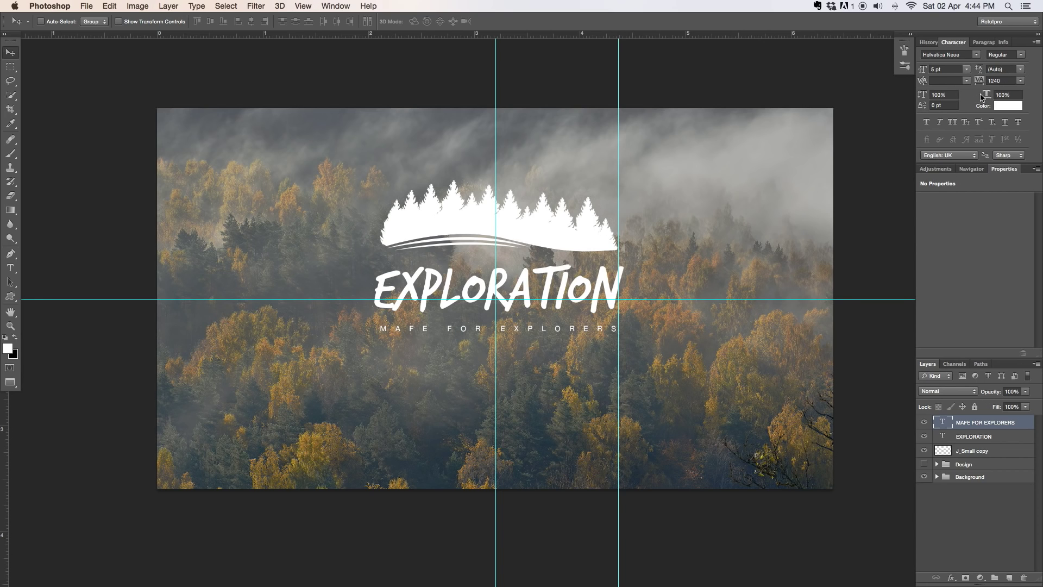
left_click(990, 80)
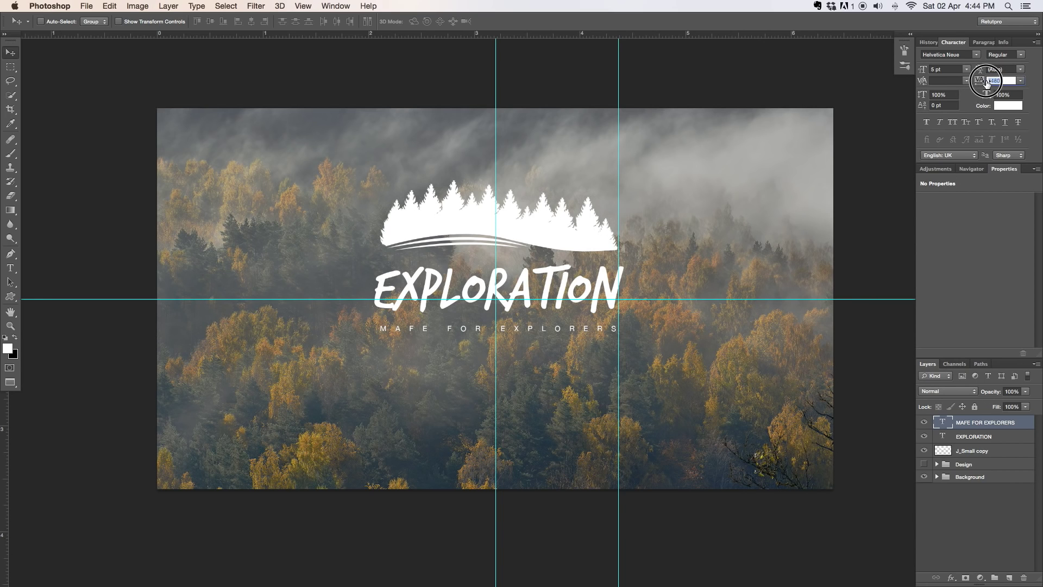
double_click(603, 321)
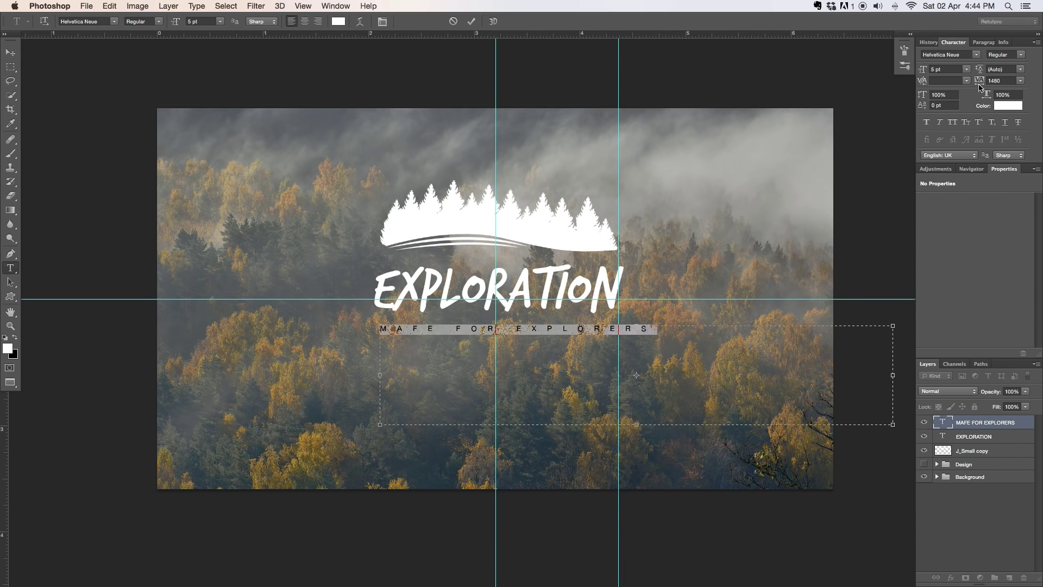
left_click_drag(980, 87, 970, 87)
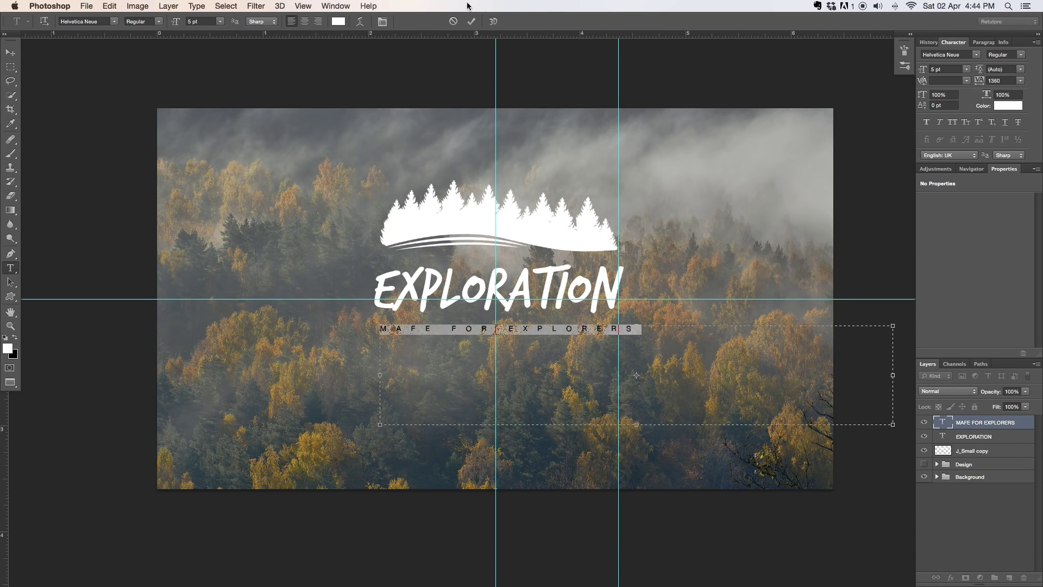
left_click(471, 21)
Step: Centre the widened tagline slightly lower beneath EXPLORATION and remove the vertical guide at the trees' right edge
key("v")
left_click_drag(515, 330, 505, 328)
key("Right")
key("Right")
key("Right")
key("Right")
key("Right")
key("Down")
key("Down")
key("Down")
key("Down")
key("Down")
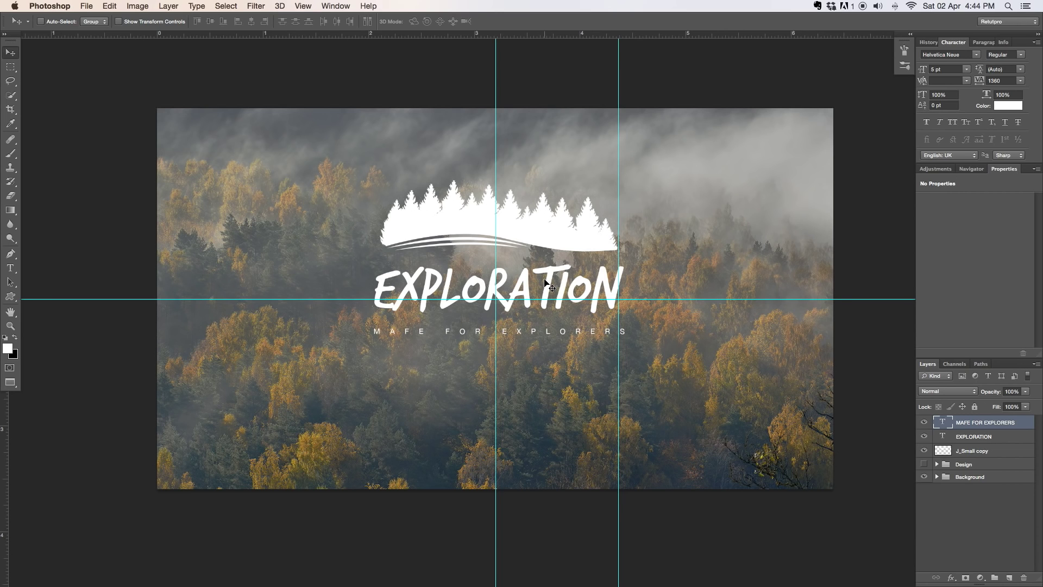
key("Down")
key("Down")
key("Down")
key("Down")
key("Down")
key("Down")
key("Down")
key("Down")
key("Down")
key("Down")
key("Down")
key("Down")
key("Down")
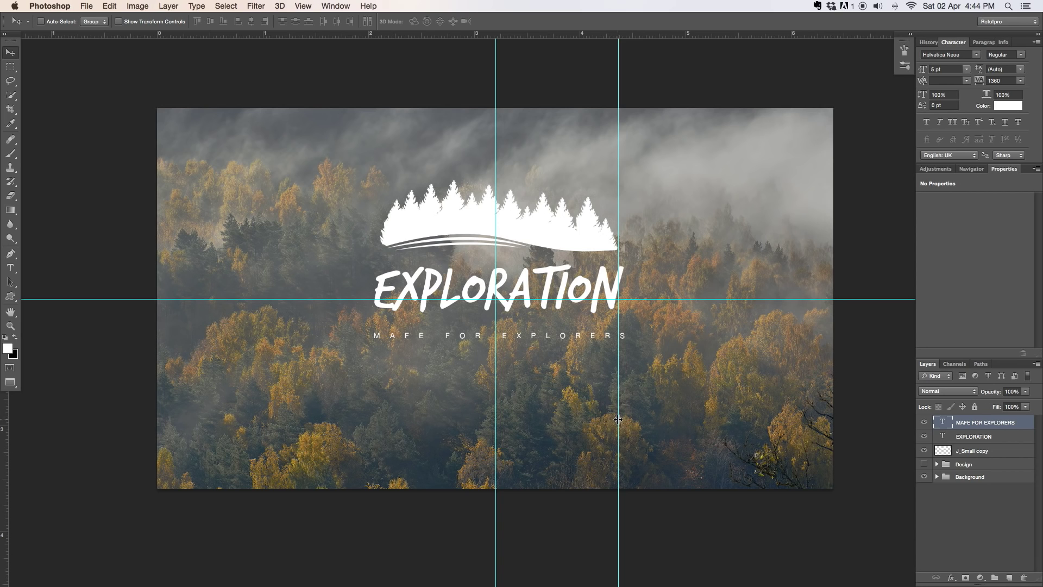
left_click_drag(618, 419, 972, 398)
Step: Move the tree silhouette, EXPLORATION and tagline layers together down about 0.13 in and slightly left to centre the logo
left_click(972, 435, "shift")
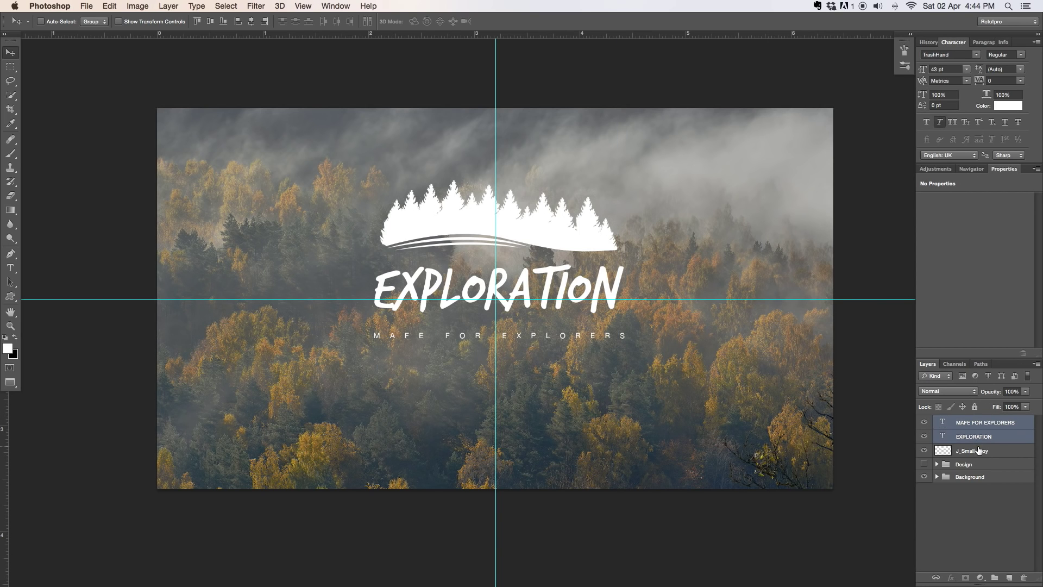
left_click(971, 450, "shift")
left_click_drag(572, 339, 568, 338)
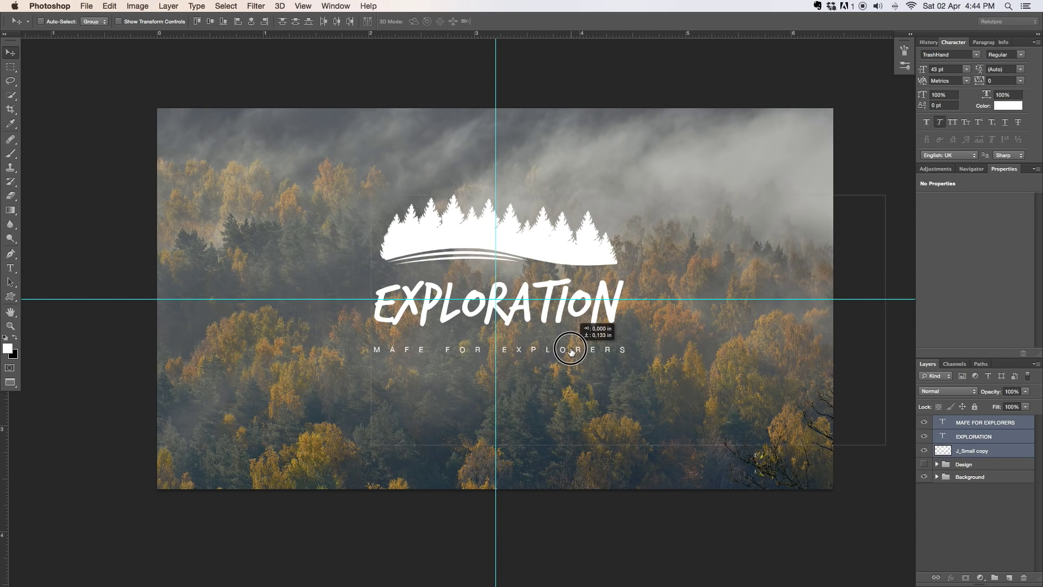
left_click_drag(602, 296, 597, 304)
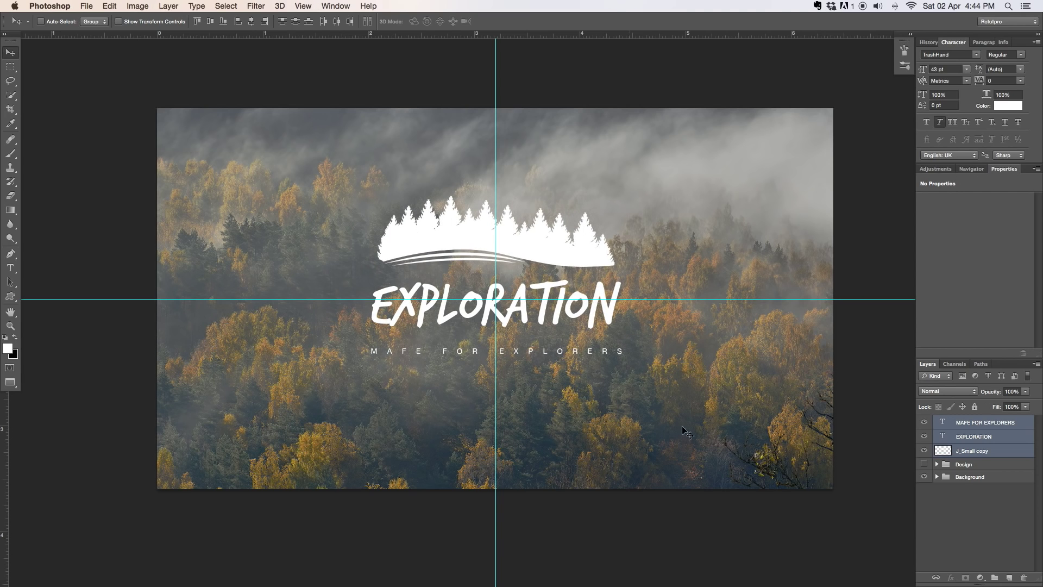
Step: Group the tree silhouette, EXPLORATION and tagline layers and rename the group Design
key("super+g")
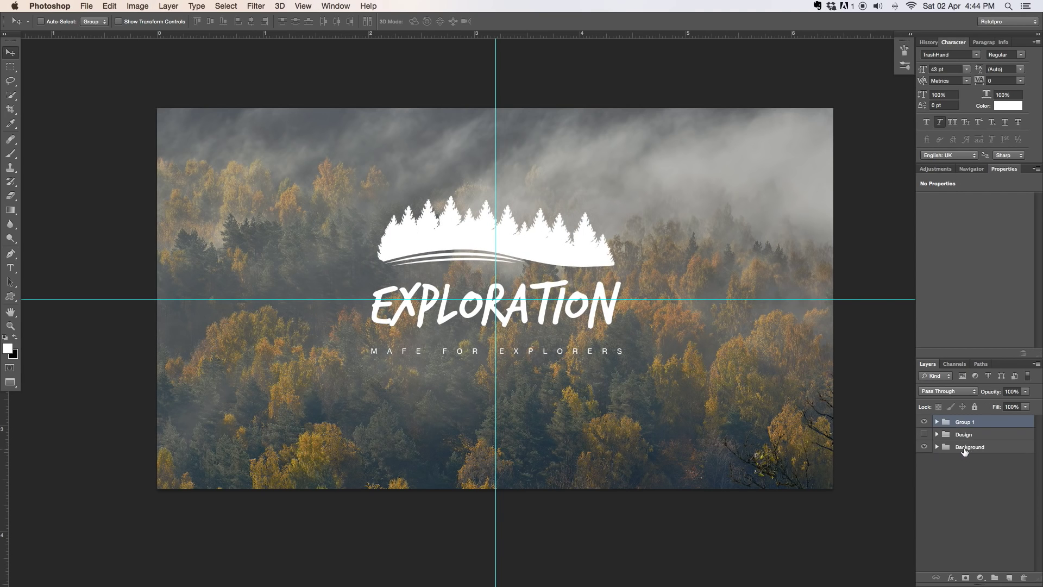
key("super+z")
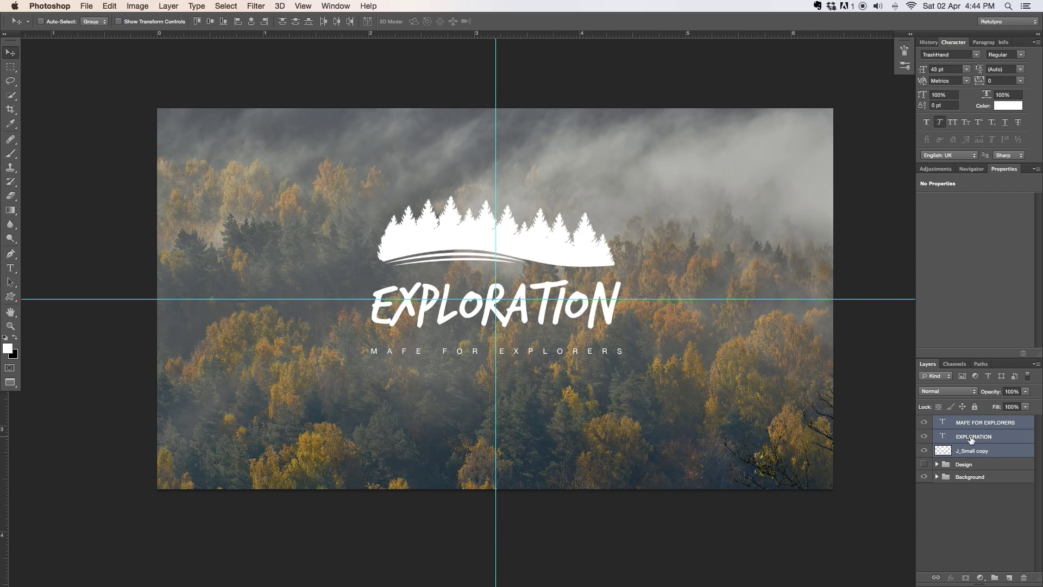
key("super+g")
double_click(965, 422)
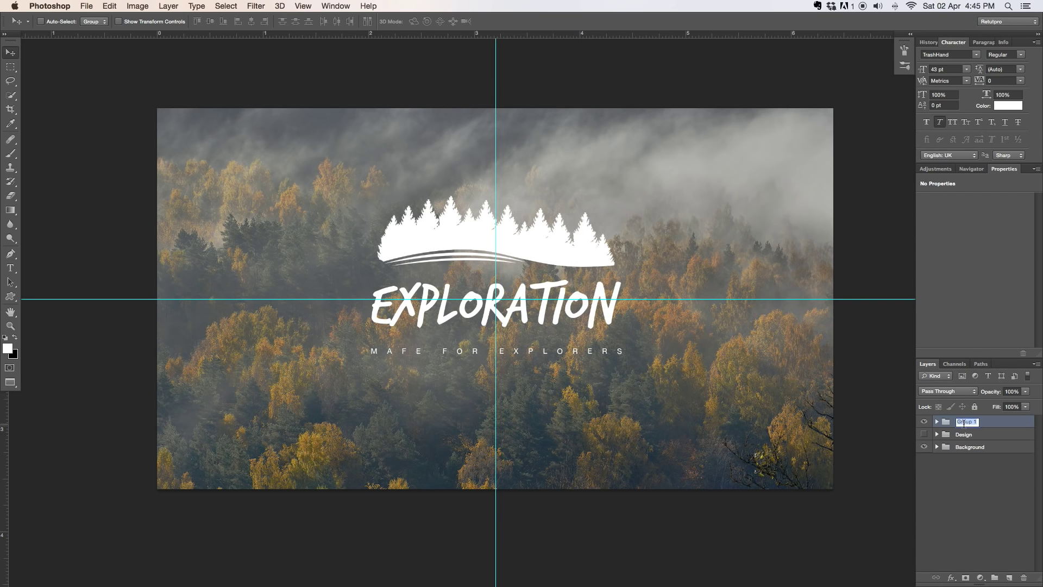
type("Design")
key("Return")
Step: Clear all guides from the canvas
left_click(309, 6)
left_click(367, 267)
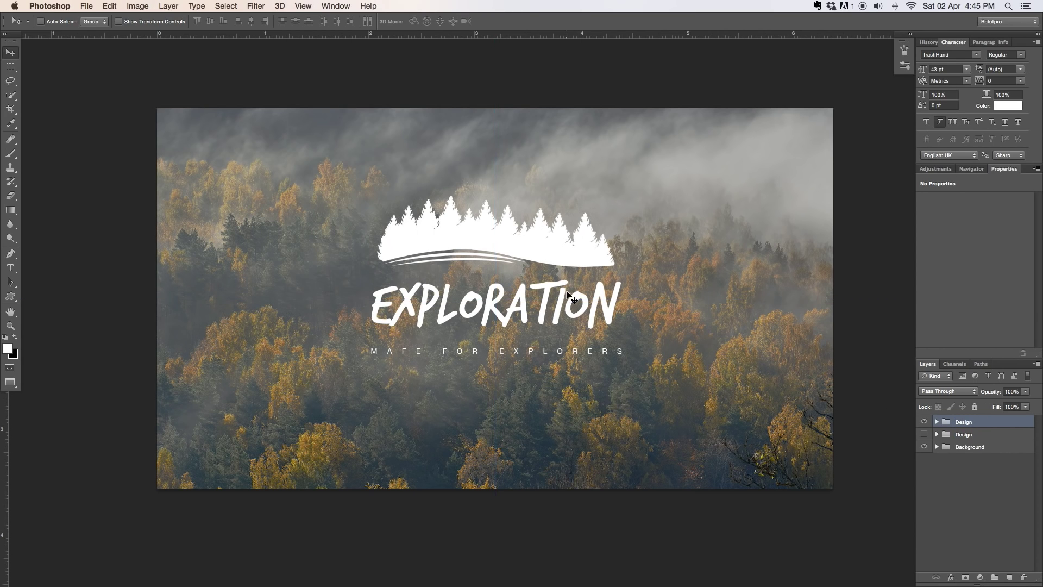
key("z")
left_click(572, 296, "alt")
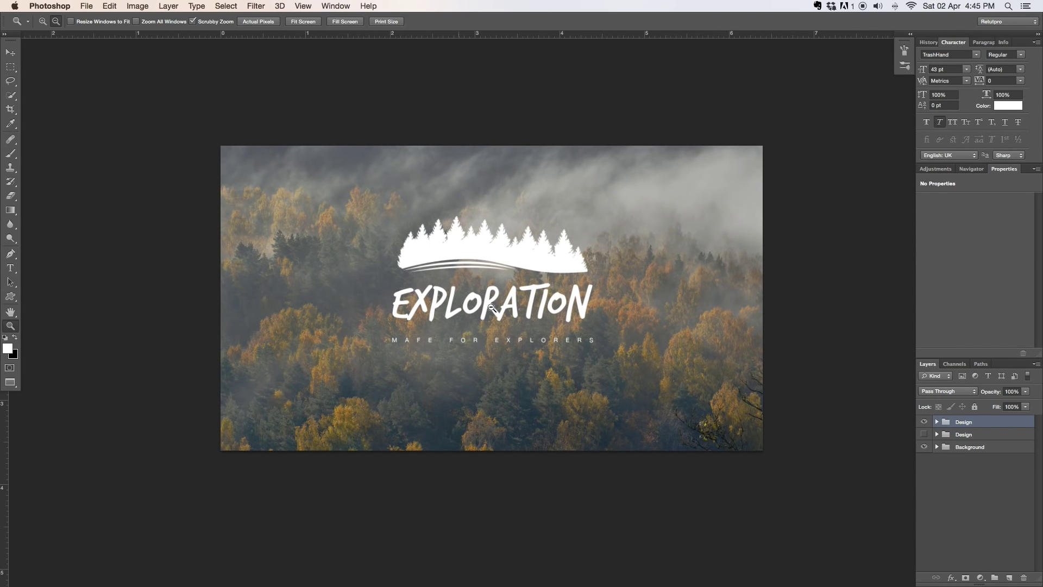
Step: Hide the new Design group, then show and expand the original Design group
left_click(924, 421)
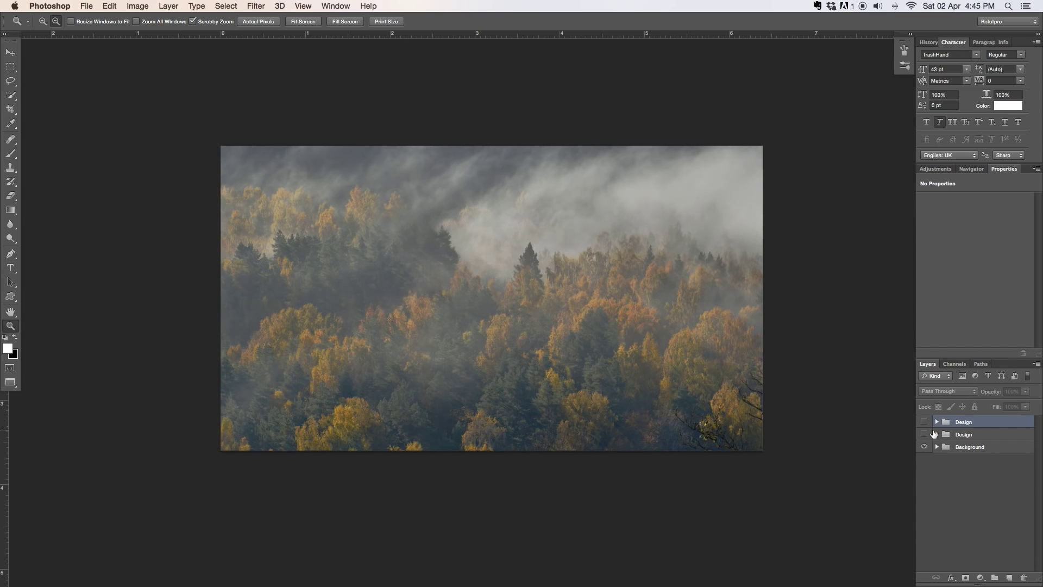
left_click(924, 434)
left_click(936, 434)
left_click_drag(925, 461, 925, 476)
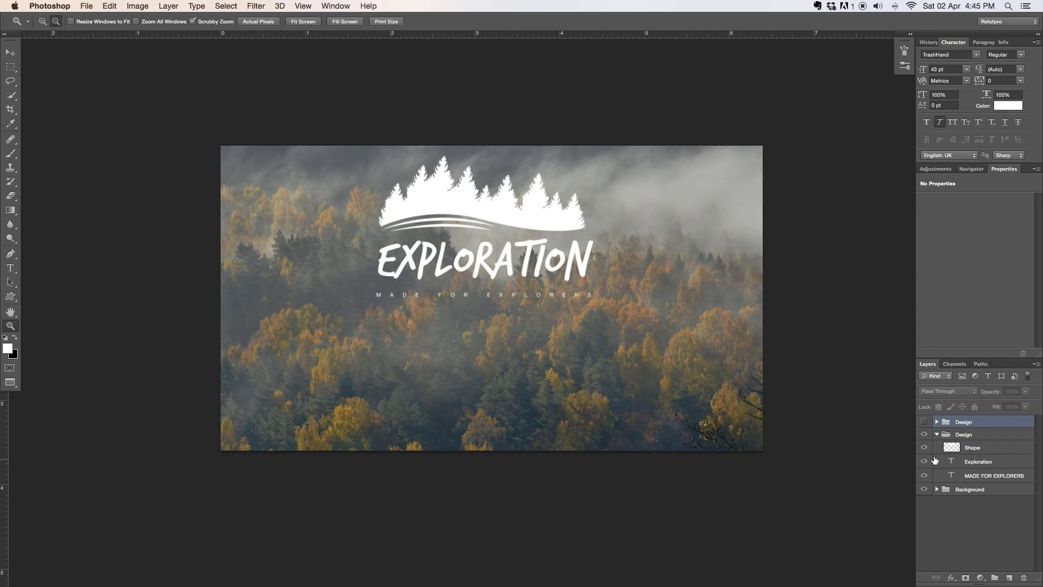
left_click(941, 448)
left_click(961, 434)
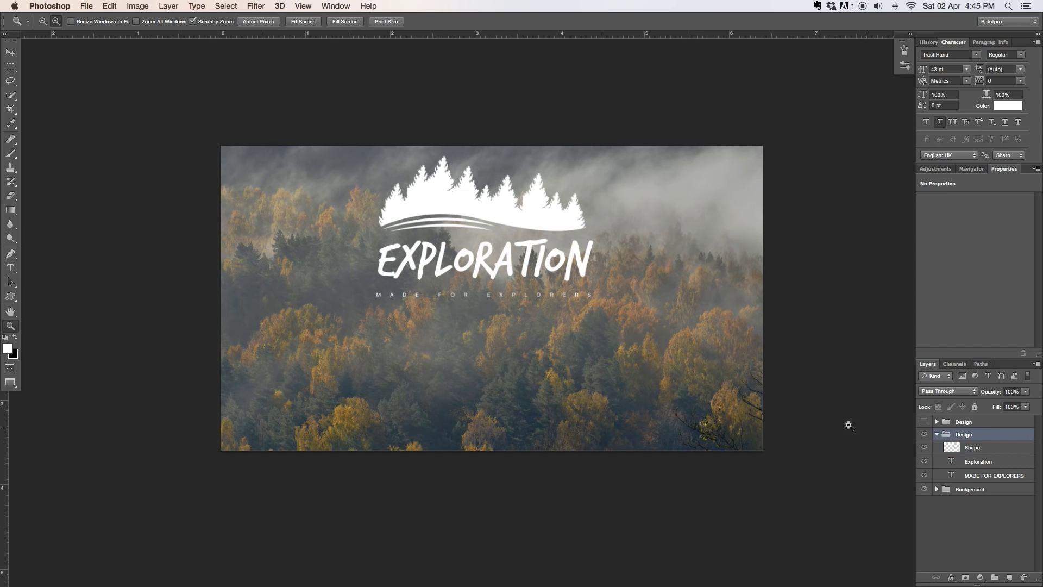
Step: Show both Design groups for comparison, with the original logo at the photo's lower left and the new logo at its upper right
key("v")
left_click_drag(631, 352, 635, 455)
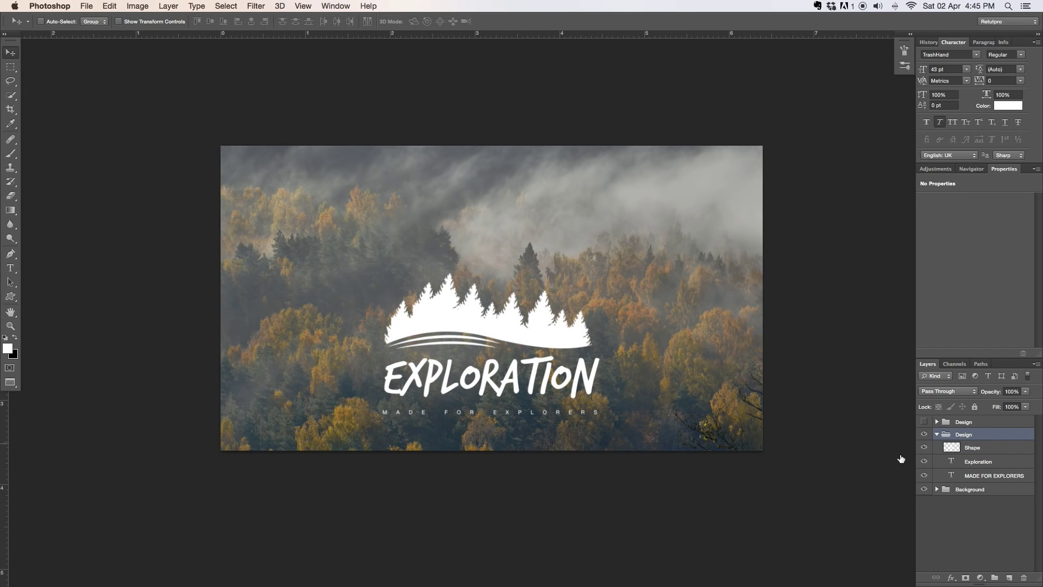
left_click(923, 421)
left_click_drag(516, 259, 388, 280)
left_click(936, 422)
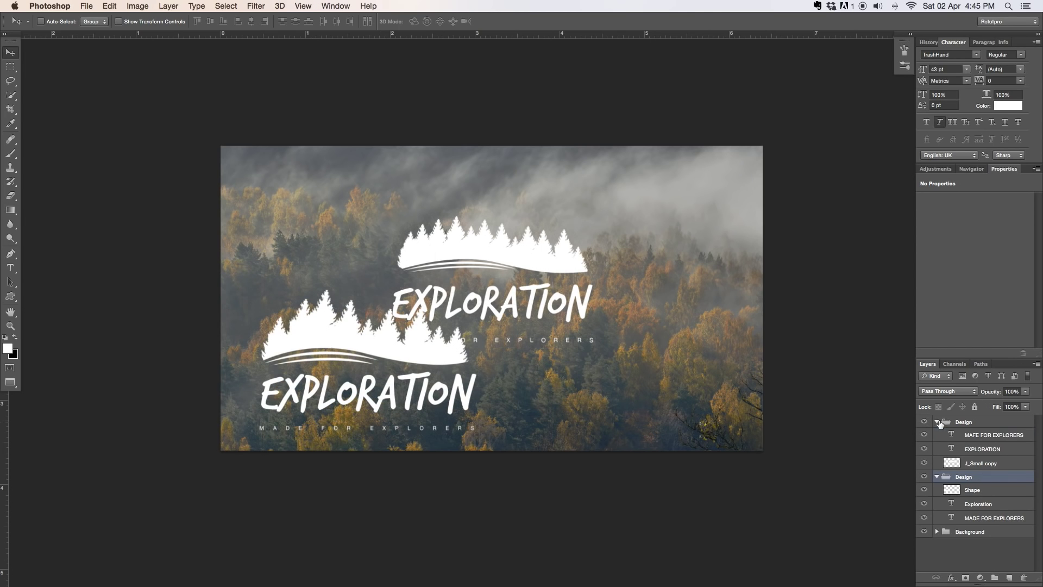
mouse_move(490, 273)
left_mouse_down()
mouse_move(640, 226)
mouse_move(509, 274)
left_mouse_up()
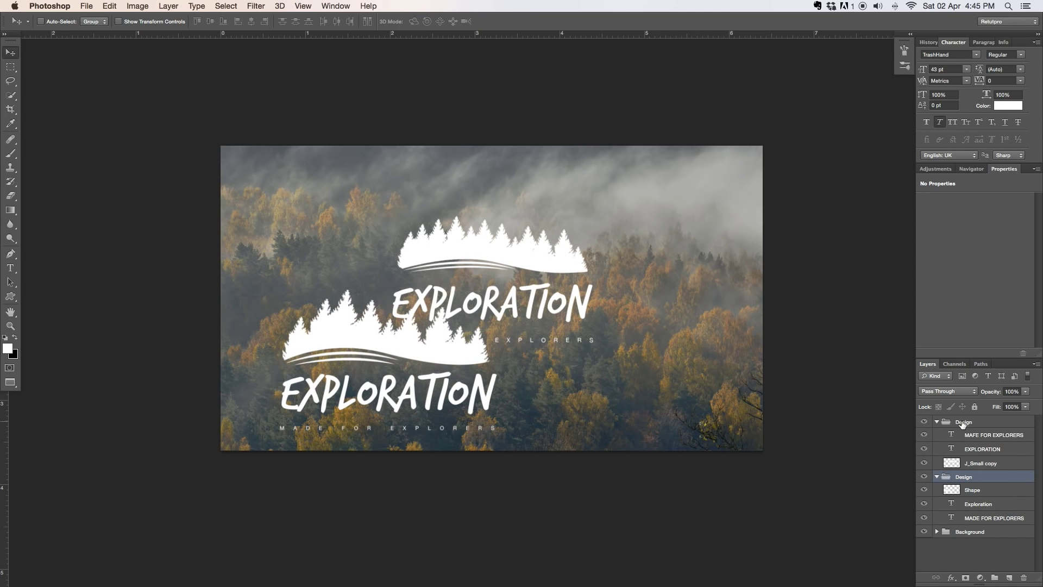
left_click(962, 424)
left_click_drag(570, 317, 690, 271)
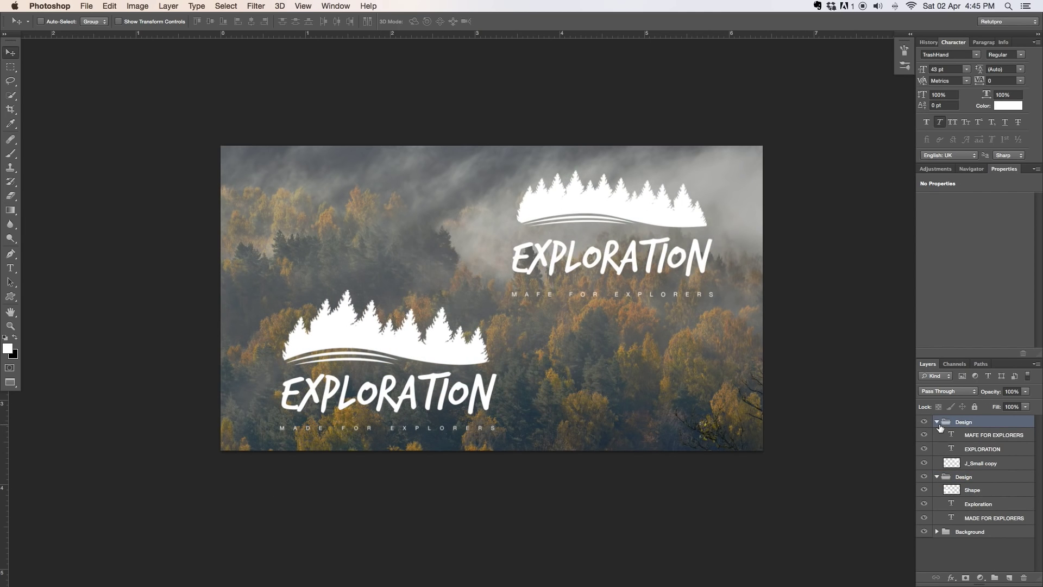